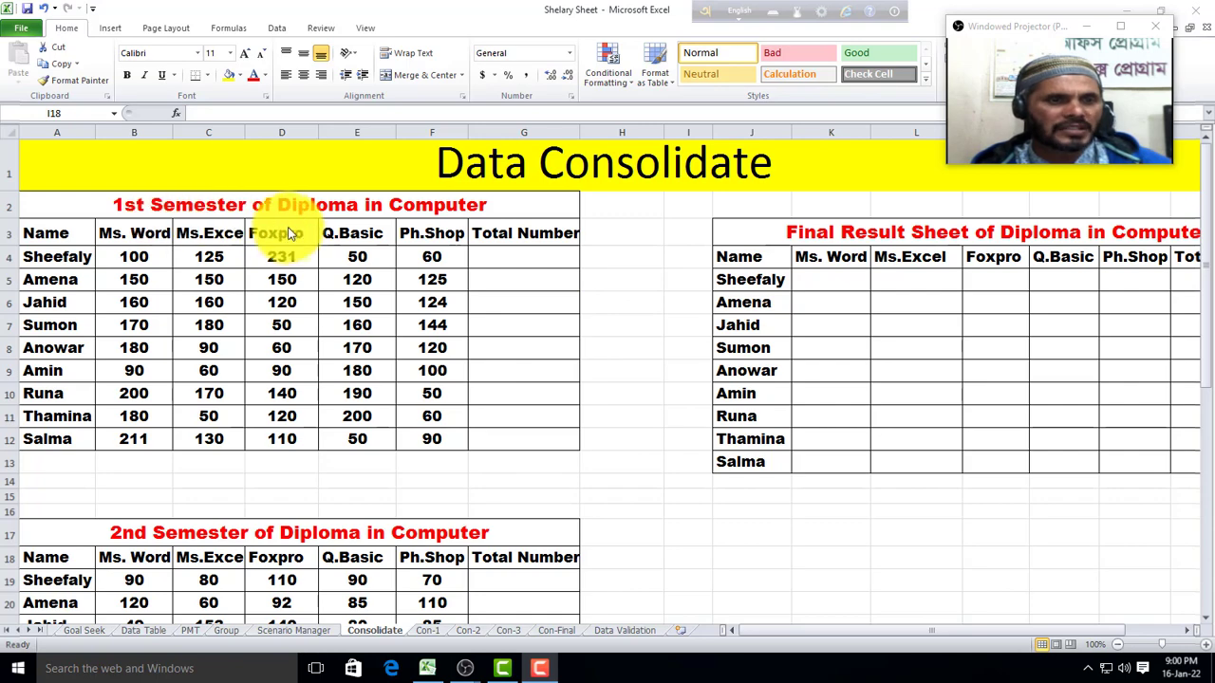
Step: Examine the 1st, 2nd and 3rd Semester mark tables and the Final Result Sheet table on the Consolidate sheet
{"action": "scroll", "coordinate": [196, 462], "scroll_direction": "down", "scroll_amount": 5}
{"action": "scroll", "coordinate": [232, 444], "scroll_direction": "down", "scroll_amount": 2}
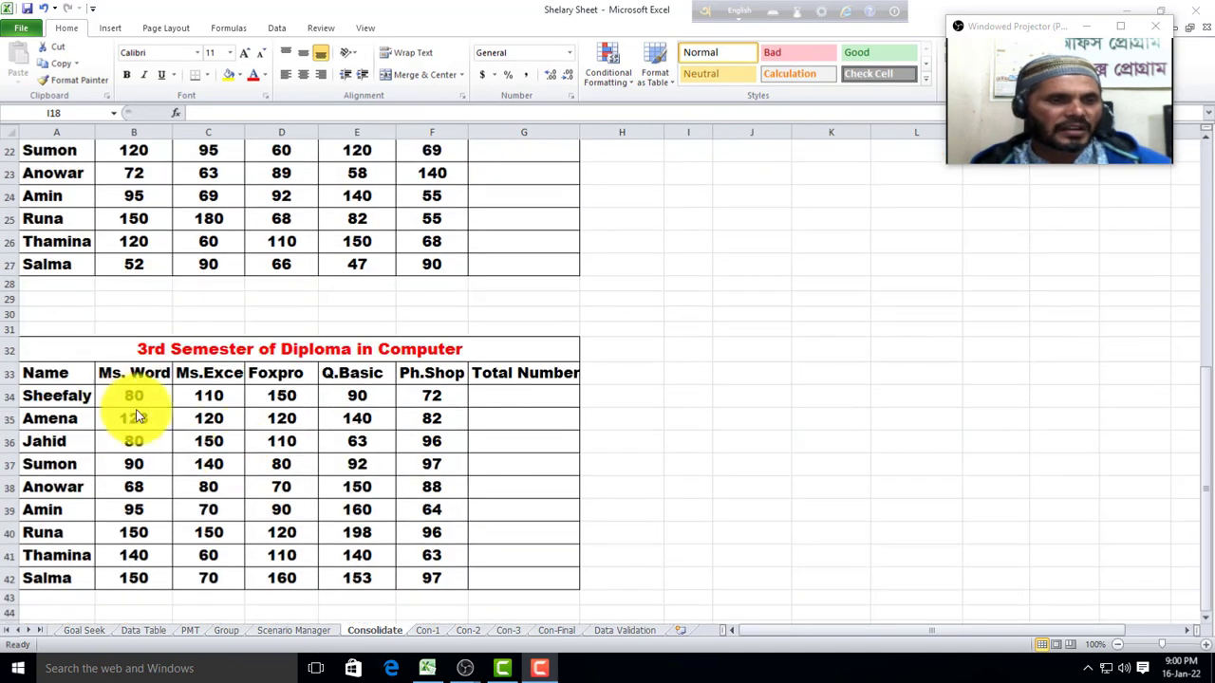
{"action": "scroll", "coordinate": [208, 452], "scroll_direction": "up", "scroll_amount": 7}
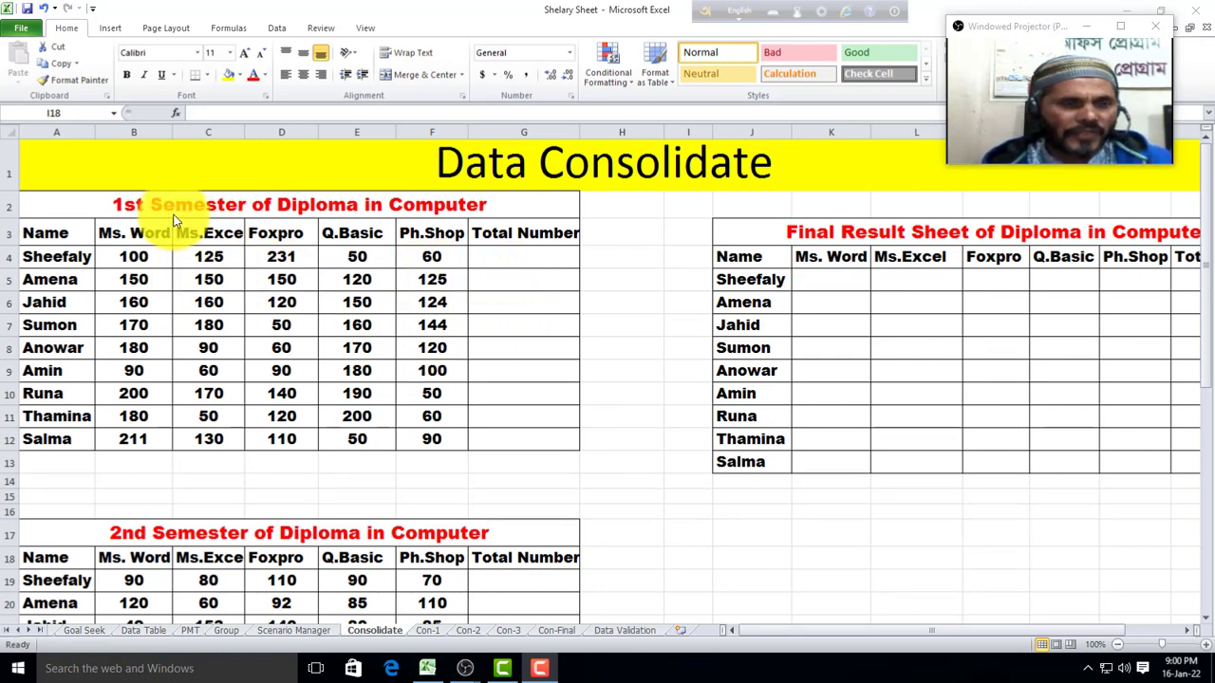
{"action": "scroll", "coordinate": [174, 221], "scroll_direction": "down", "scroll_amount": 5}
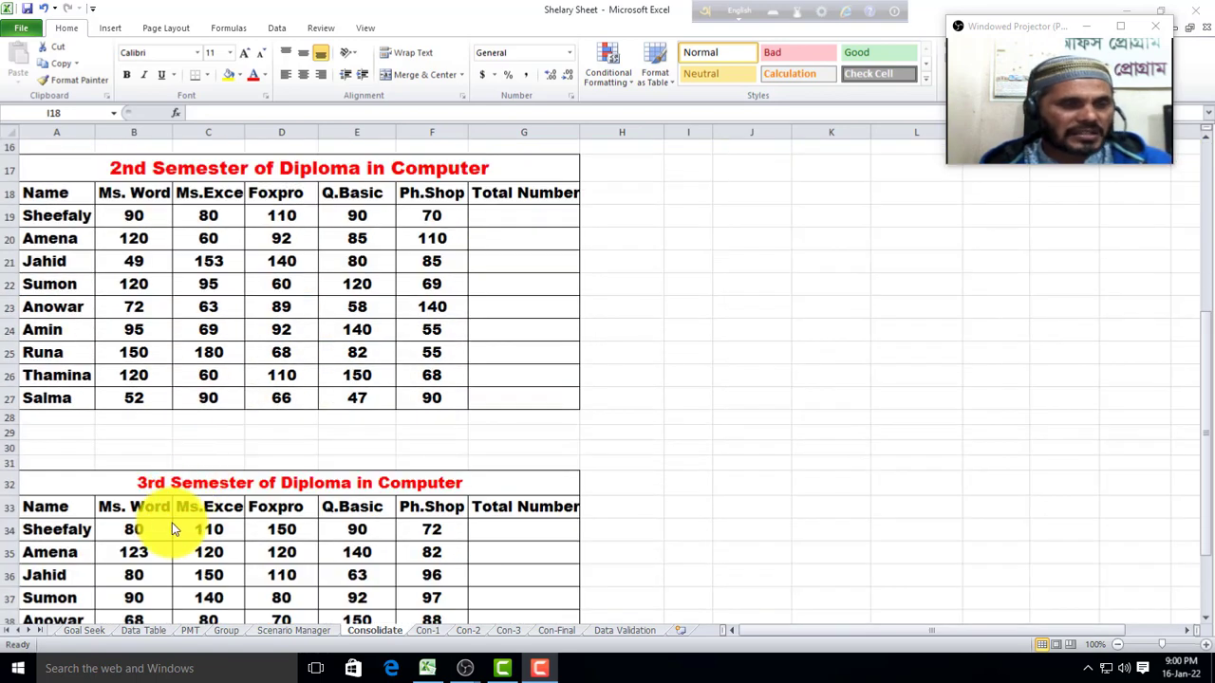
{"action": "scroll", "coordinate": [172, 523], "scroll_direction": "up", "scroll_amount": 5}
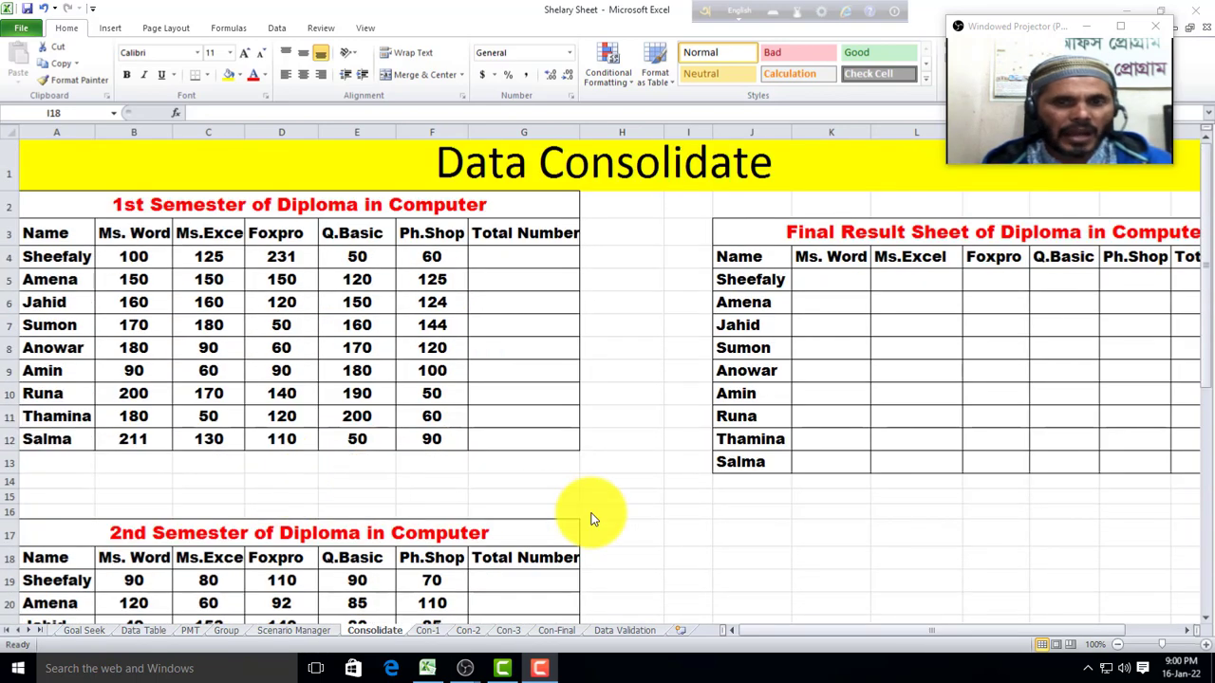
{"action": "left_click", "coordinate": [861, 631]}
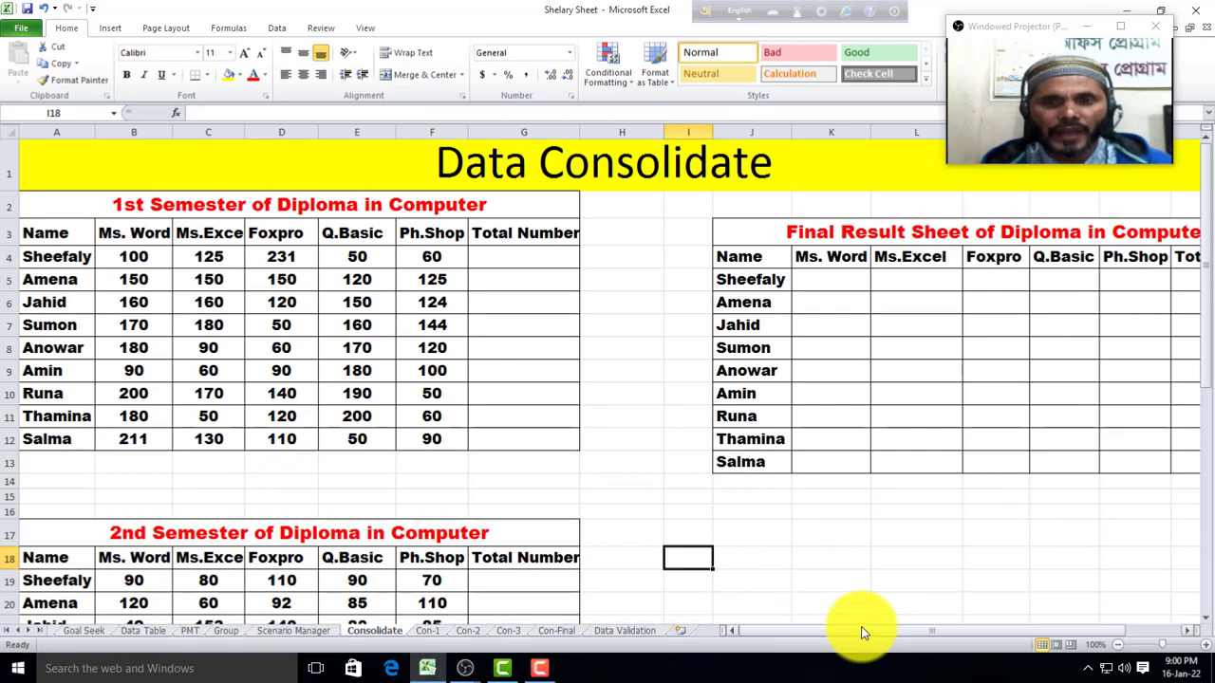
{"action": "scroll", "coordinate": [863, 631], "scroll_direction": "right", "scroll_amount": 2}
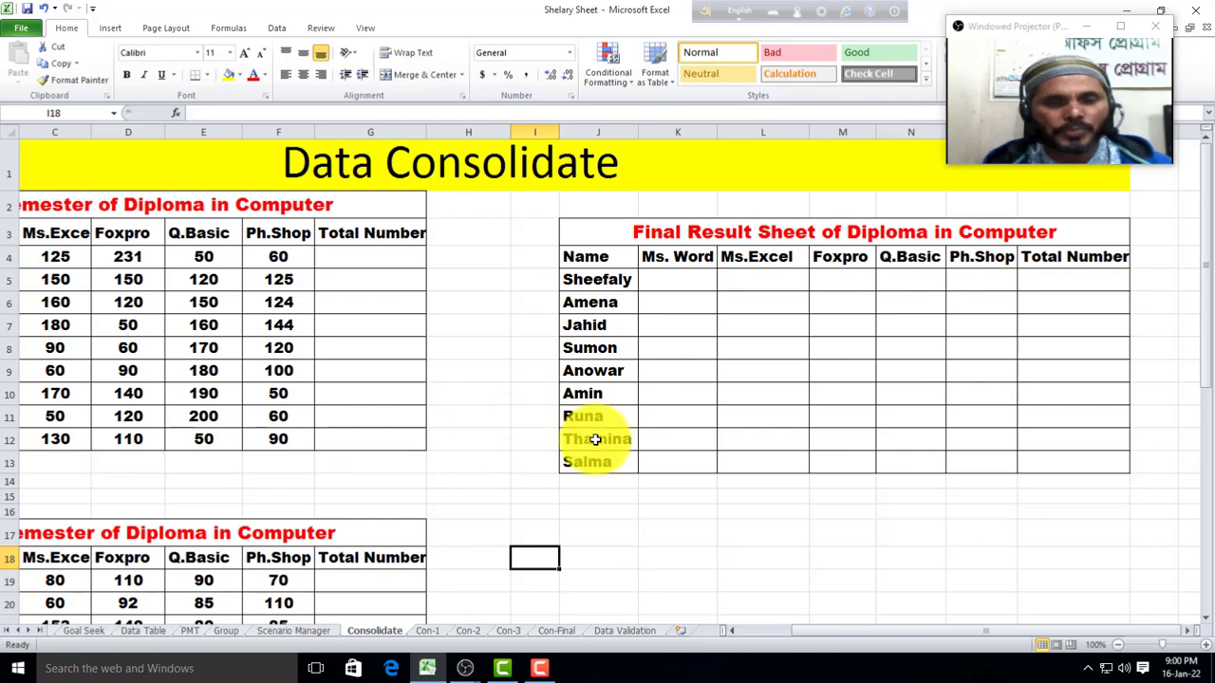
{"action": "left_click_drag", "start_coordinate": [836, 634], "coordinate": [761, 634]}
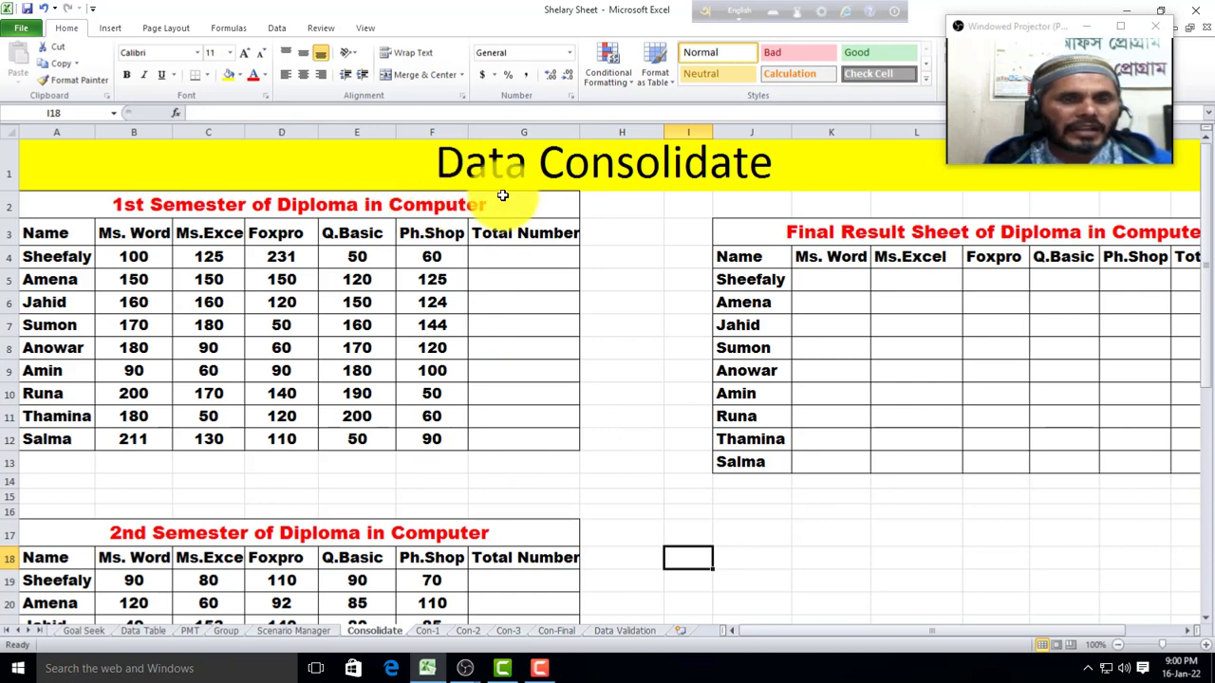
Step: Total the B4:F4 marks with a SUM formula in G4 and fill it down to G12 in the 1st Semester table
{"action": "left_click", "coordinate": [276, 29]}
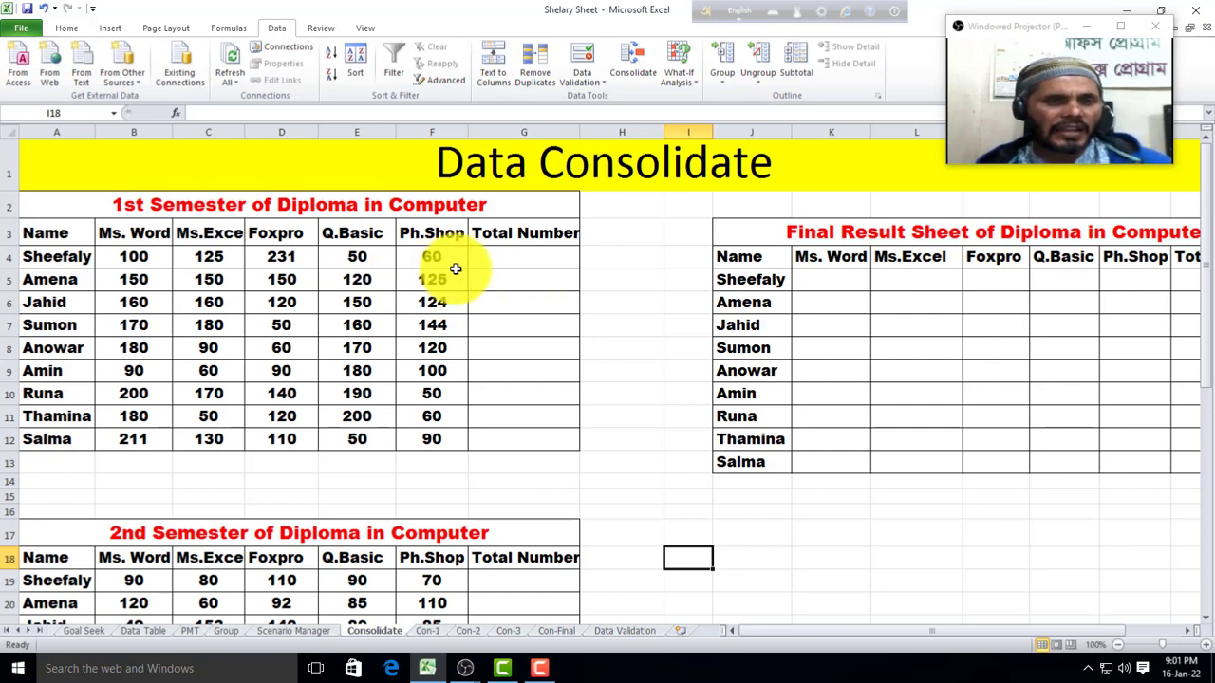
{"action": "left_click", "coordinate": [497, 261]}
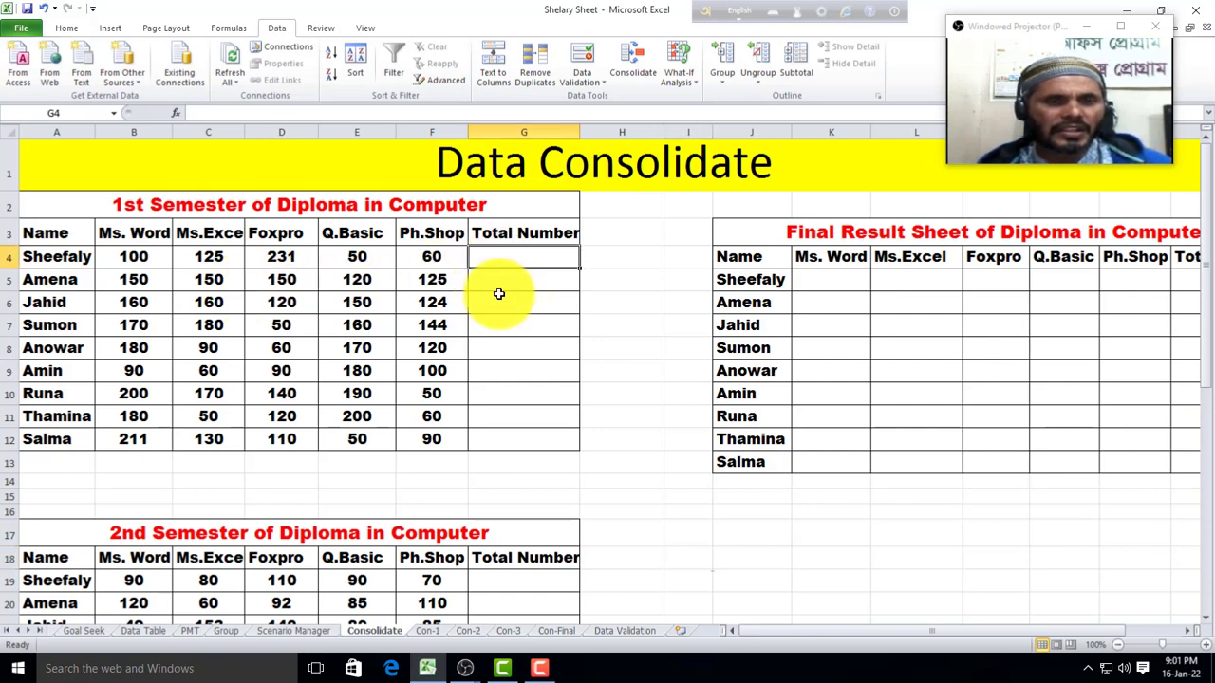
{"action": "left_click", "coordinate": [229, 28]}
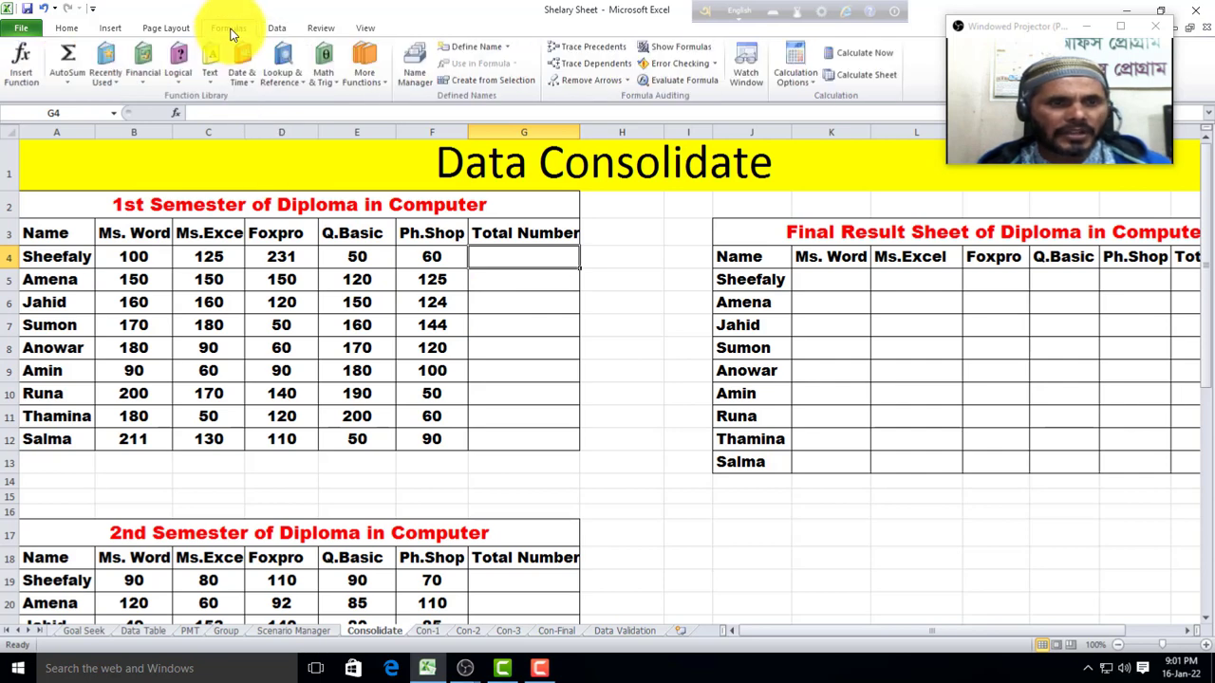
{"action": "left_click", "coordinate": [65, 76]}
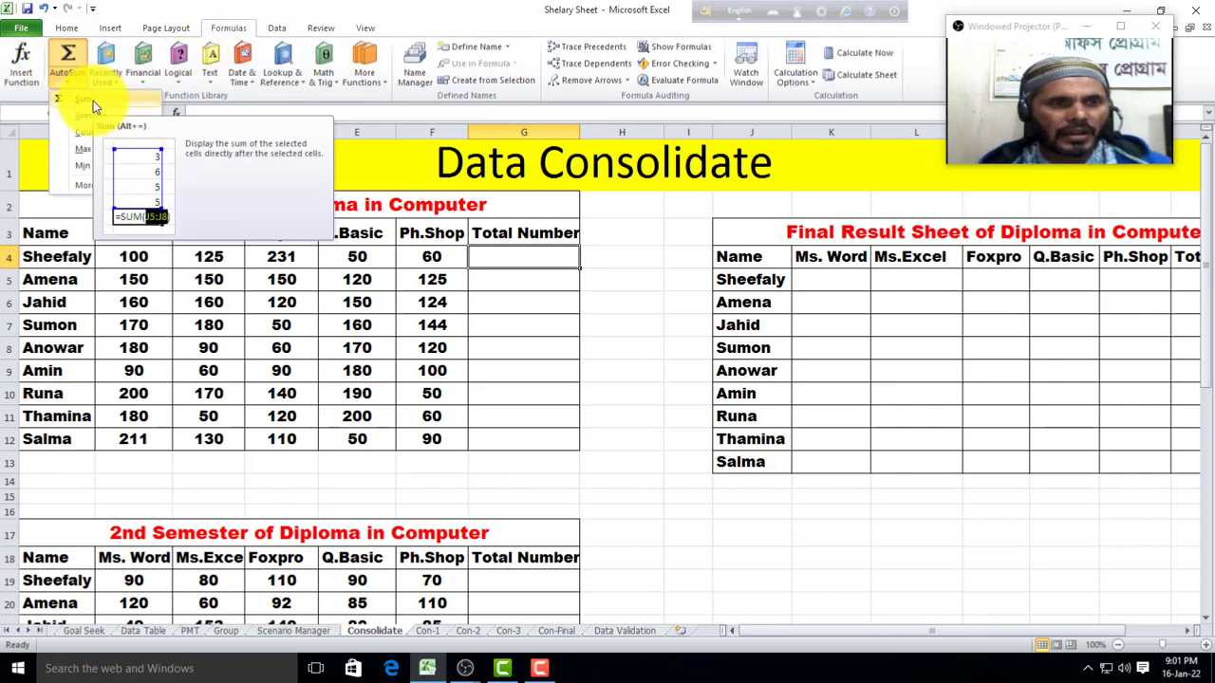
{"action": "left_click", "coordinate": [93, 101]}
{"action": "key", "text": "Return"}
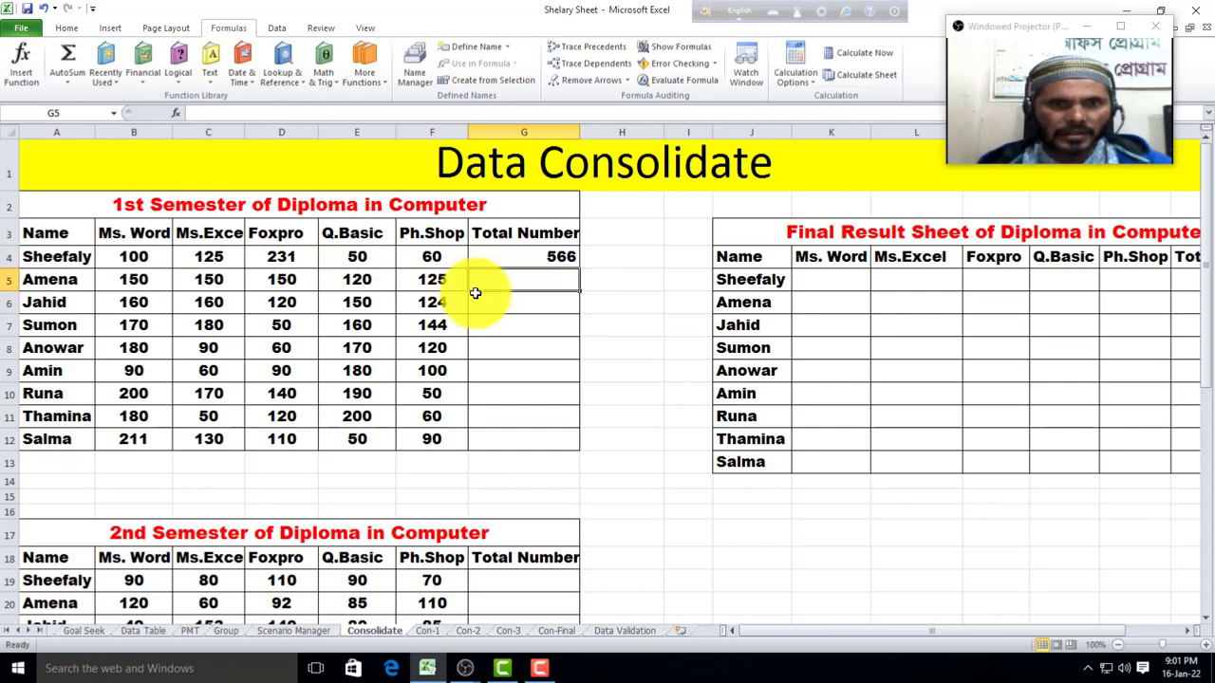
{"action": "left_click", "coordinate": [520, 261]}
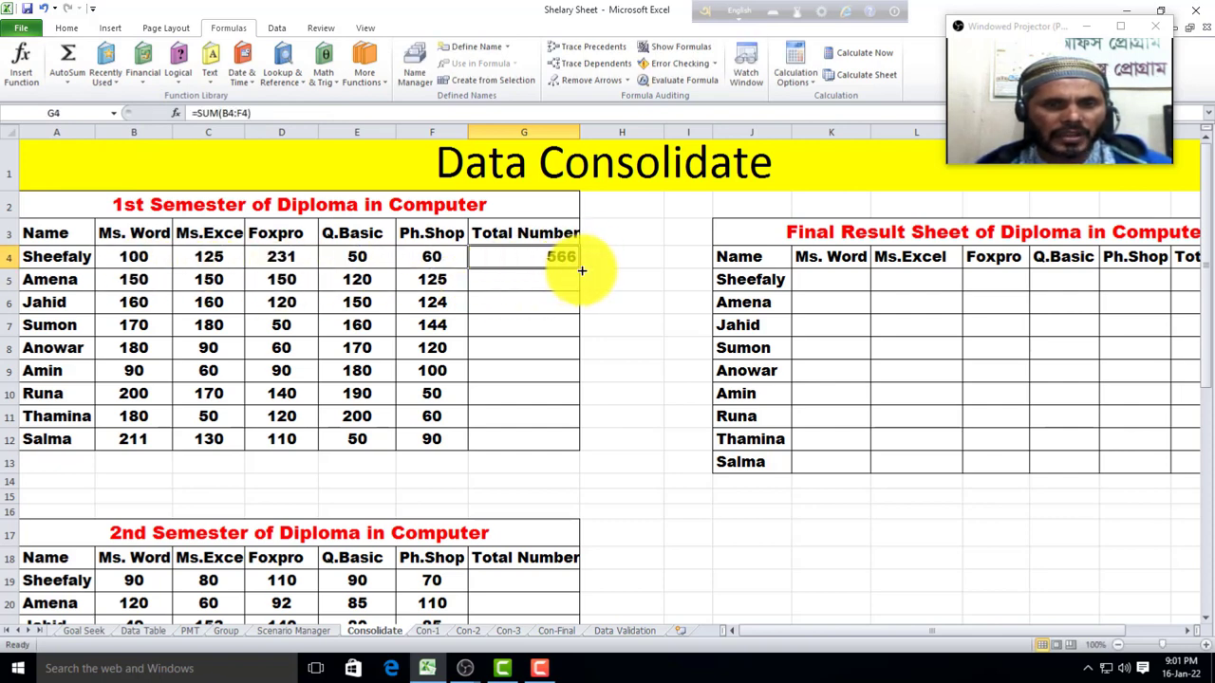
{"action": "left_click_drag", "start_coordinate": [582, 269], "coordinate": [569, 440]}
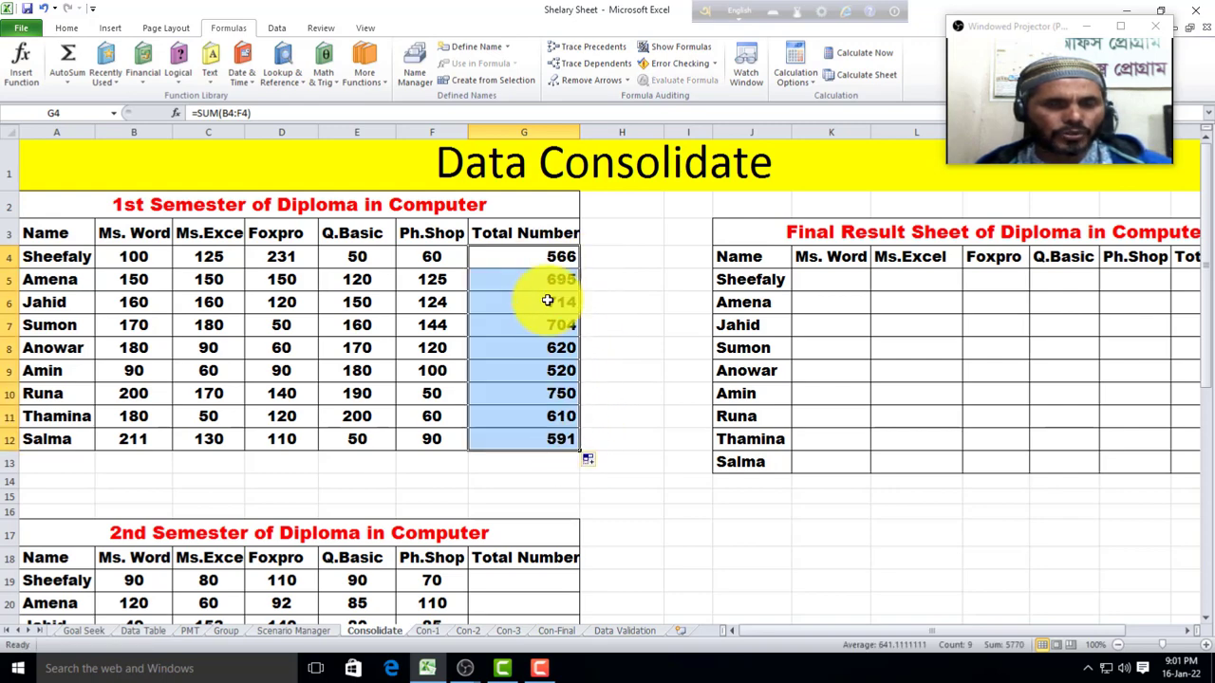
Step: Total the B19:F19 marks with a SUM formula in G19 and fill it down to G27 in the 2nd Semester table
{"action": "scroll", "coordinate": [565, 456], "scroll_direction": "down", "scroll_amount": 2}
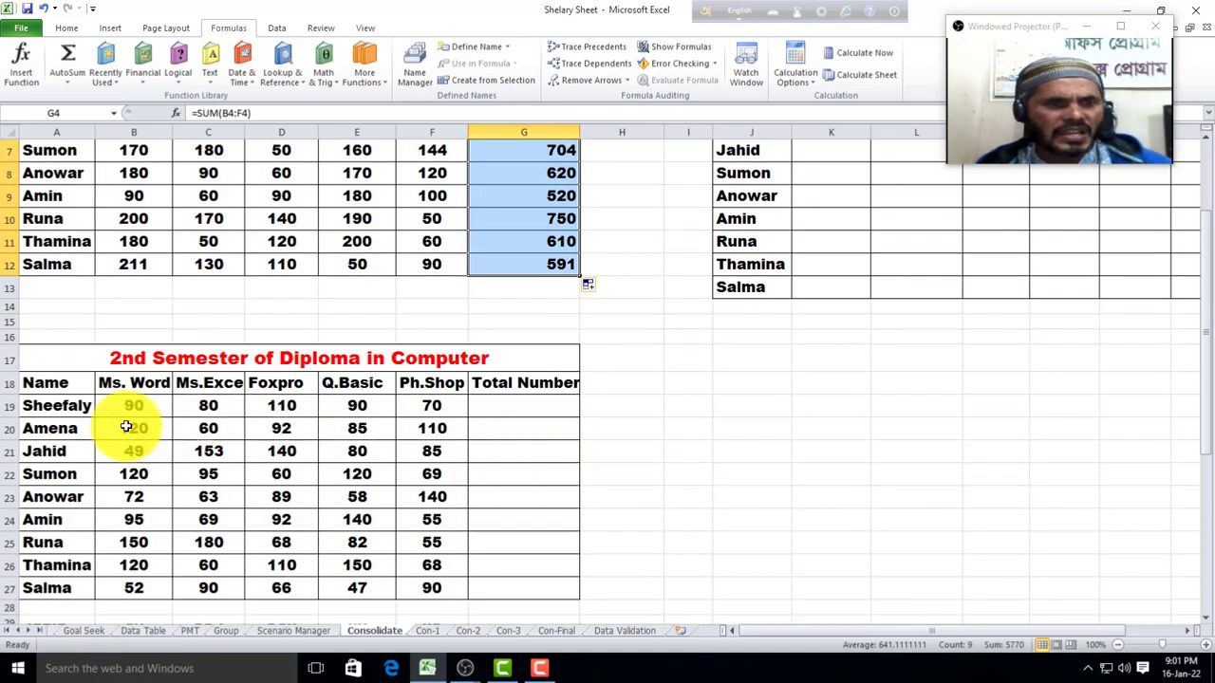
{"action": "left_click", "coordinate": [521, 403]}
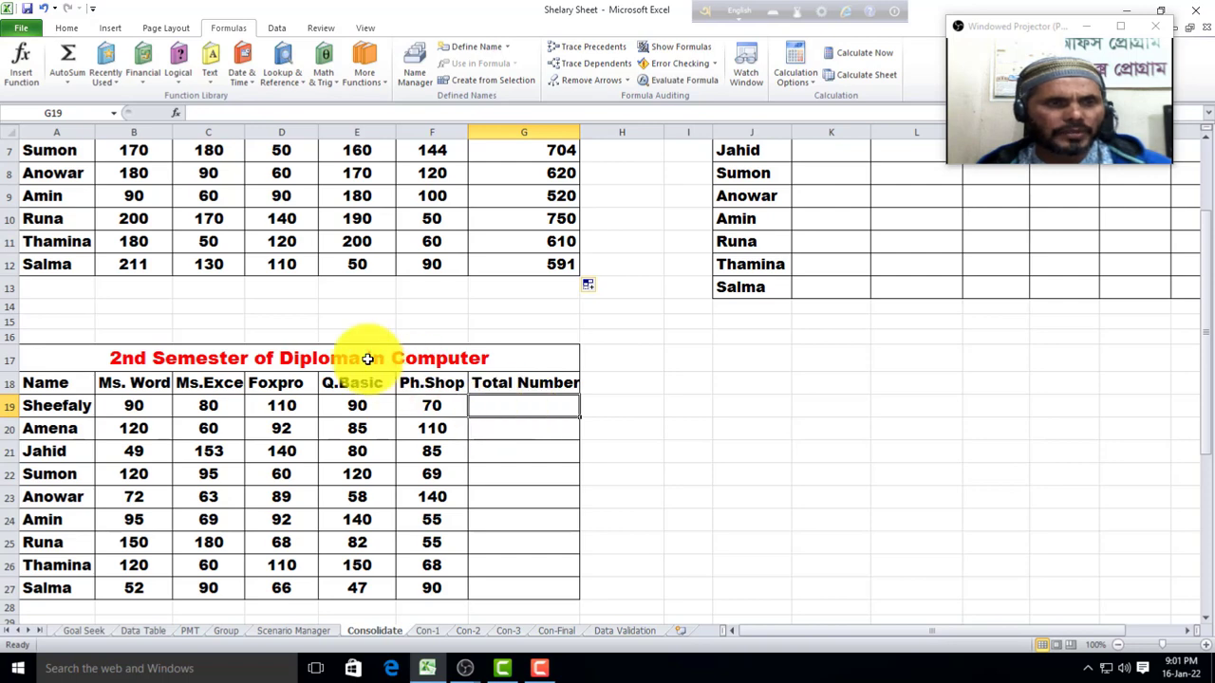
{"action": "left_click", "coordinate": [66, 72]}
{"action": "left_click", "coordinate": [82, 101]}
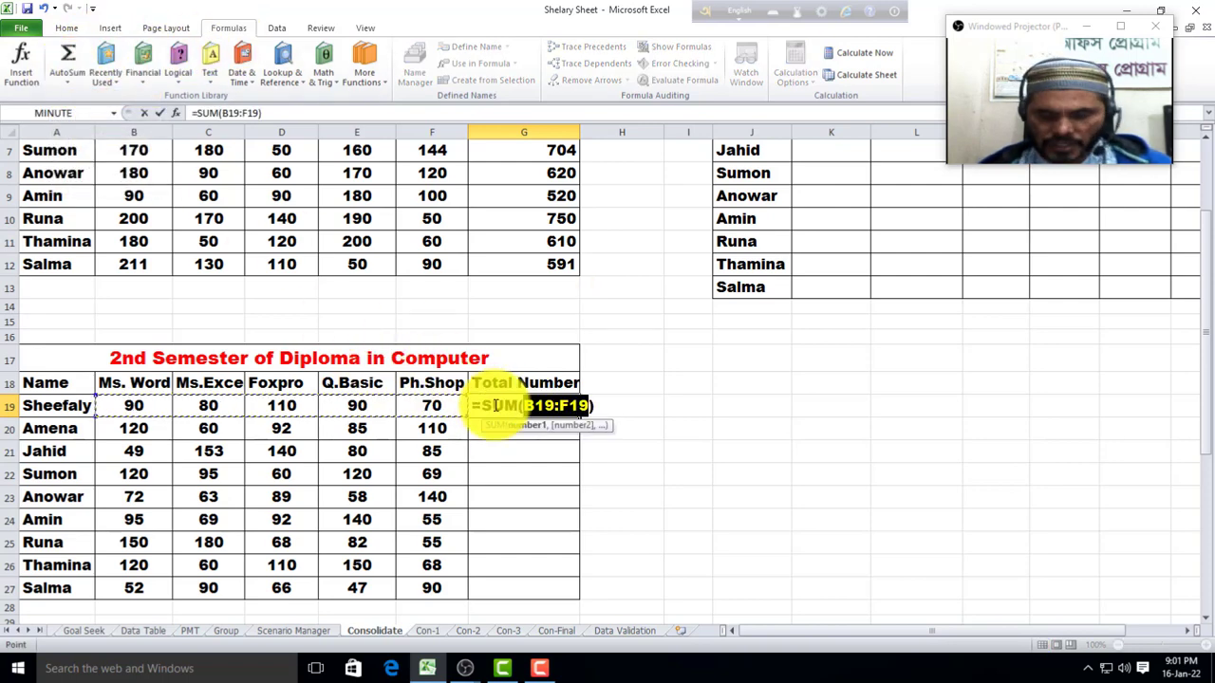
{"action": "key", "text": "Return"}
{"action": "left_click", "coordinate": [517, 410]}
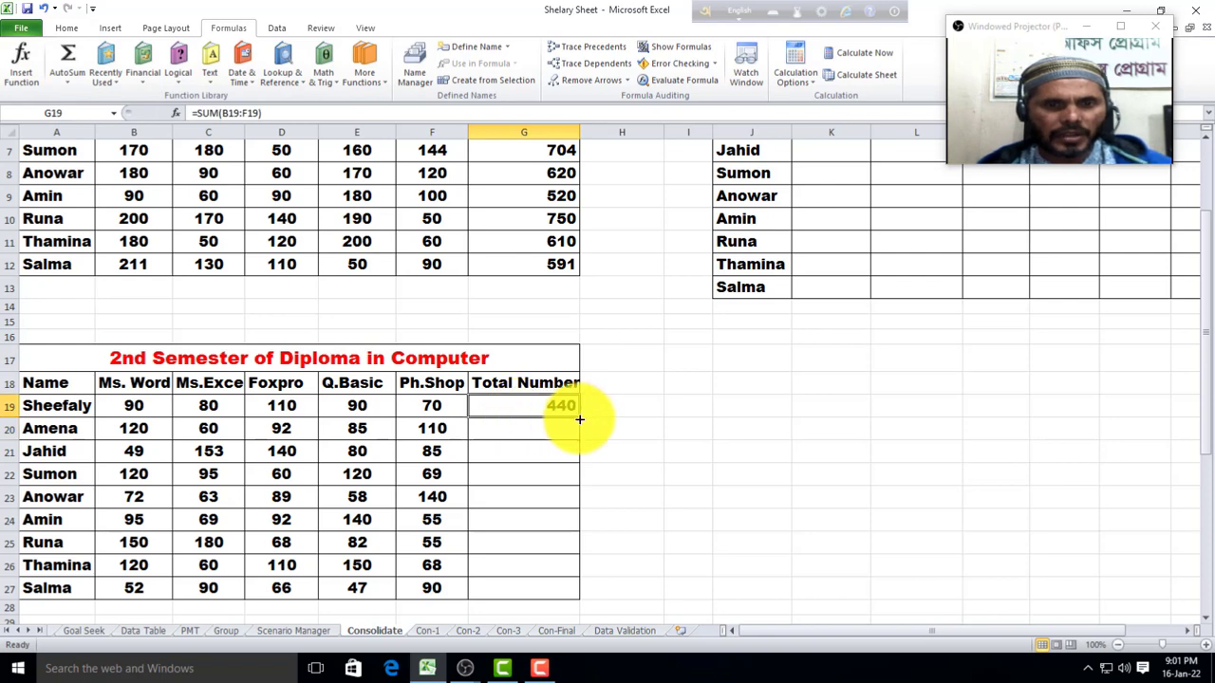
{"action": "left_click_drag", "start_coordinate": [579, 418], "coordinate": [576, 594]}
Step: Total the B34:F34 marks with a SUM formula in G34 and fill it down to G42 in the 3rd Semester table
{"action": "scroll", "coordinate": [576, 569], "scroll_direction": "down", "scroll_amount": 5}
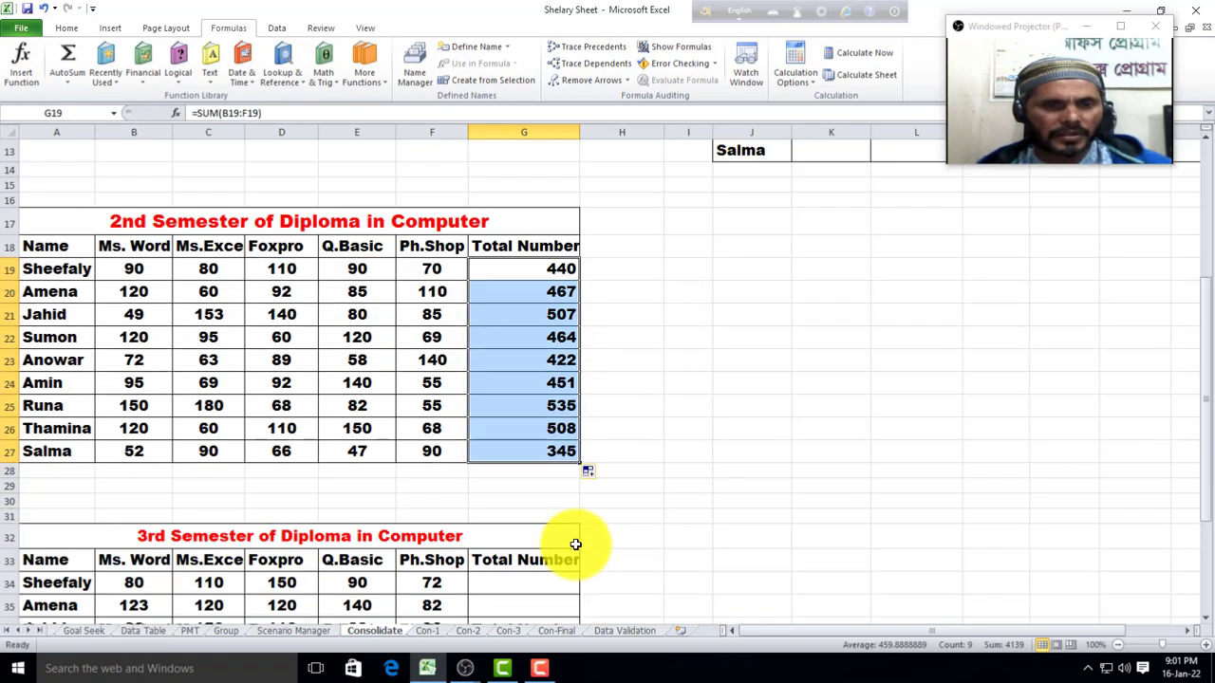
{"action": "left_click", "coordinate": [507, 399]}
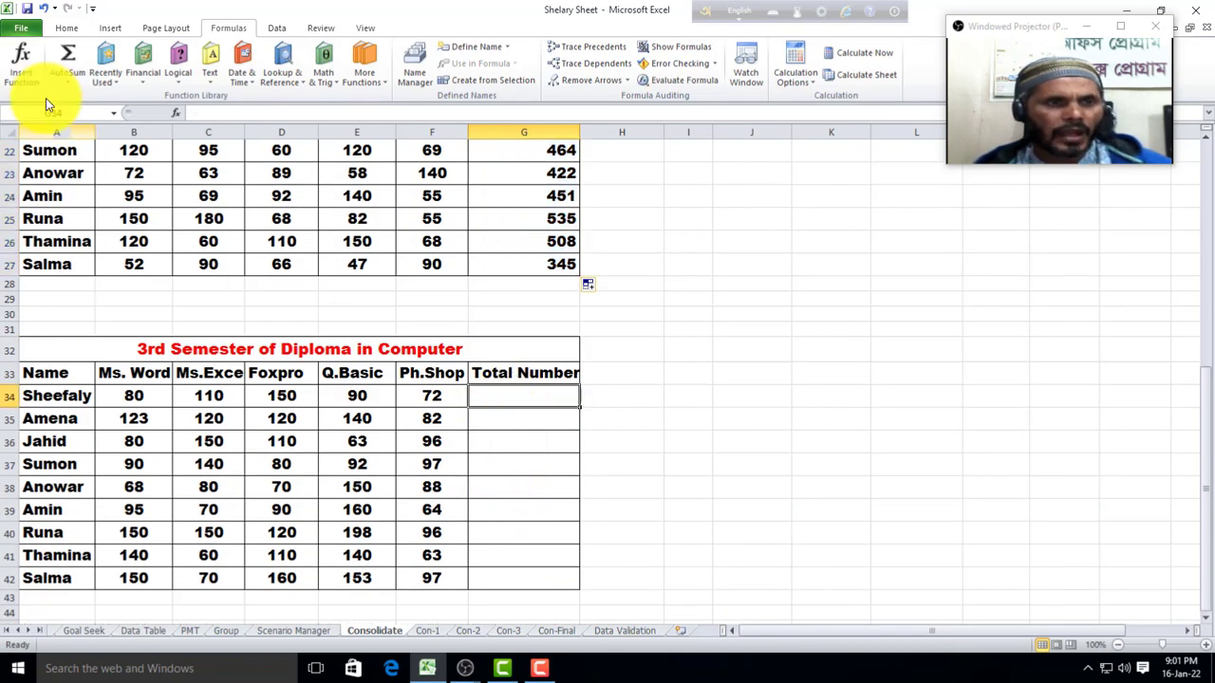
{"action": "left_click", "coordinate": [68, 64]}
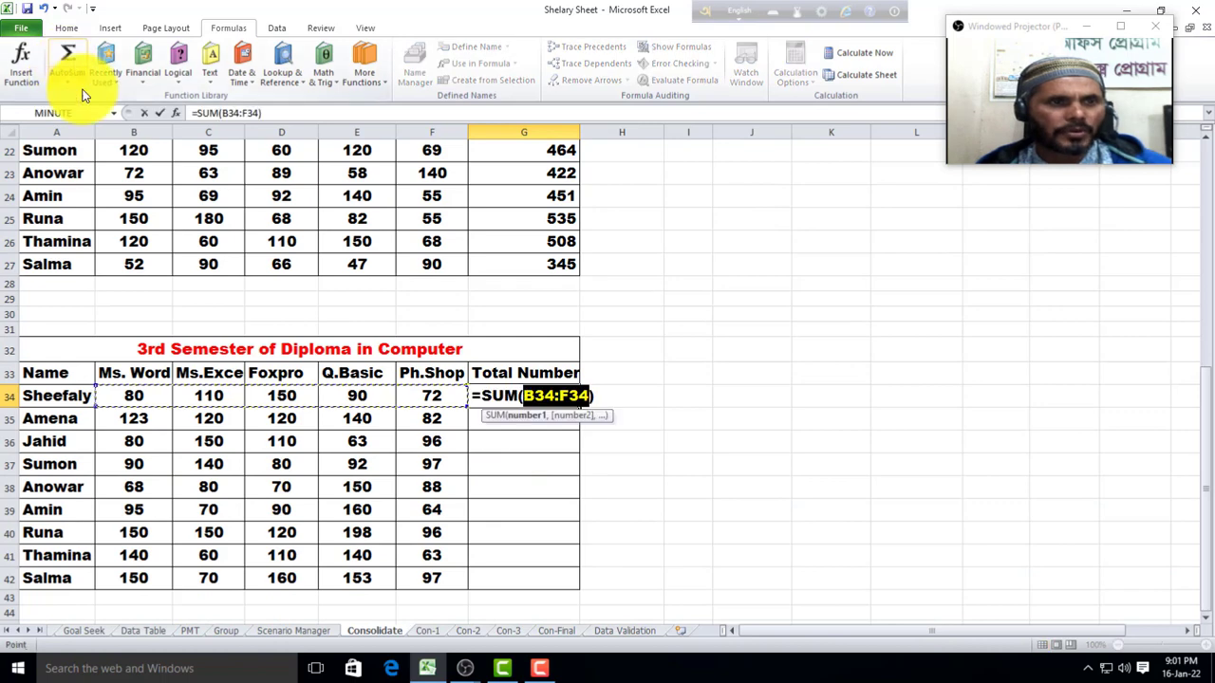
{"action": "key", "text": "Return"}
{"action": "left_click", "coordinate": [499, 400]}
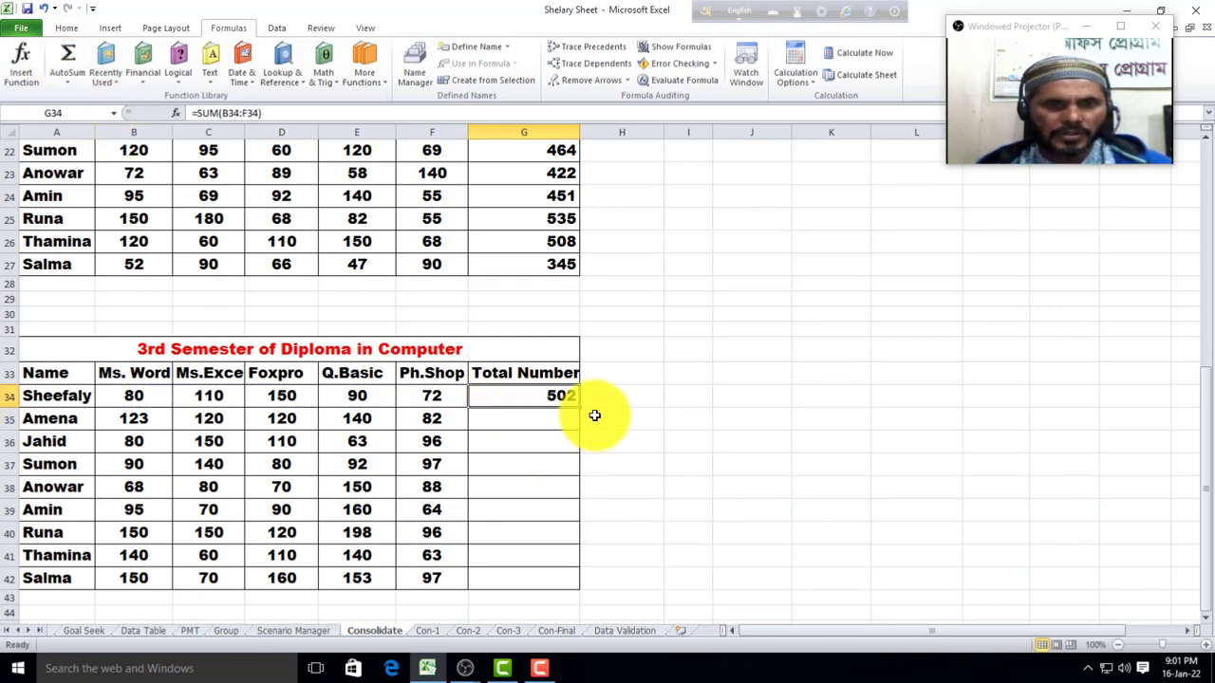
{"action": "left_click_drag", "start_coordinate": [577, 407], "coordinate": [557, 580]}
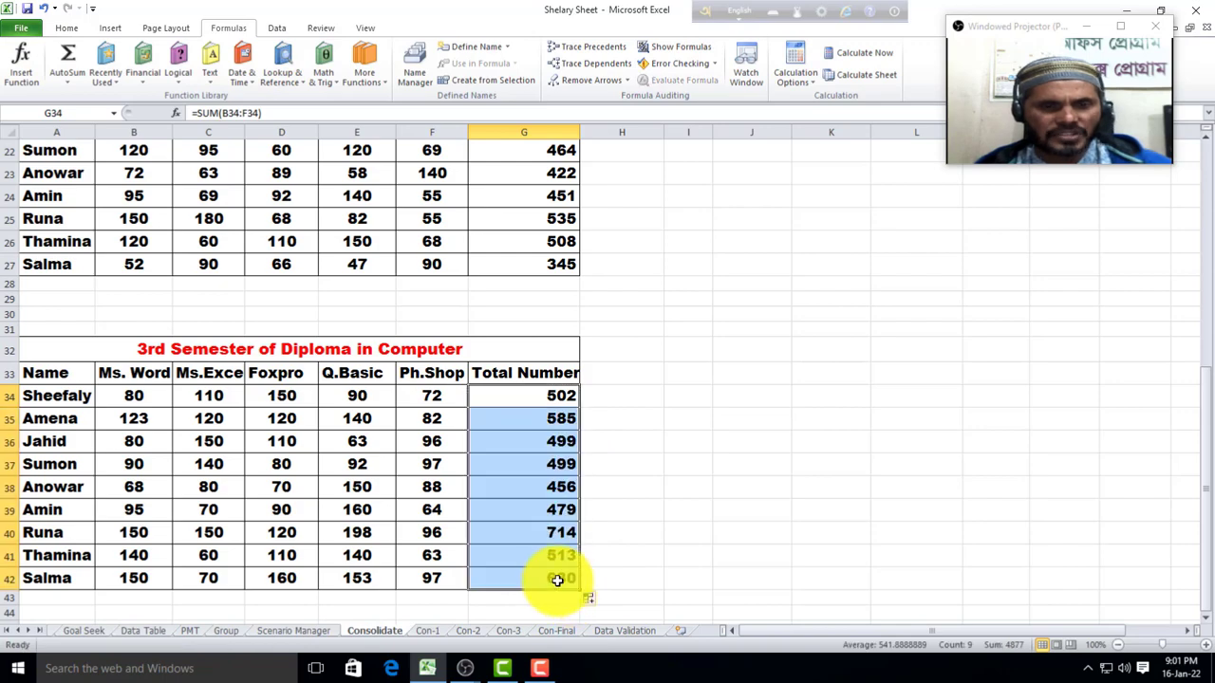
Step: Review the Total Number columns of the three semester tables and the layout of the Final Result Sheet table
{"action": "scroll", "coordinate": [564, 510], "scroll_direction": "up", "scroll_amount": 4}
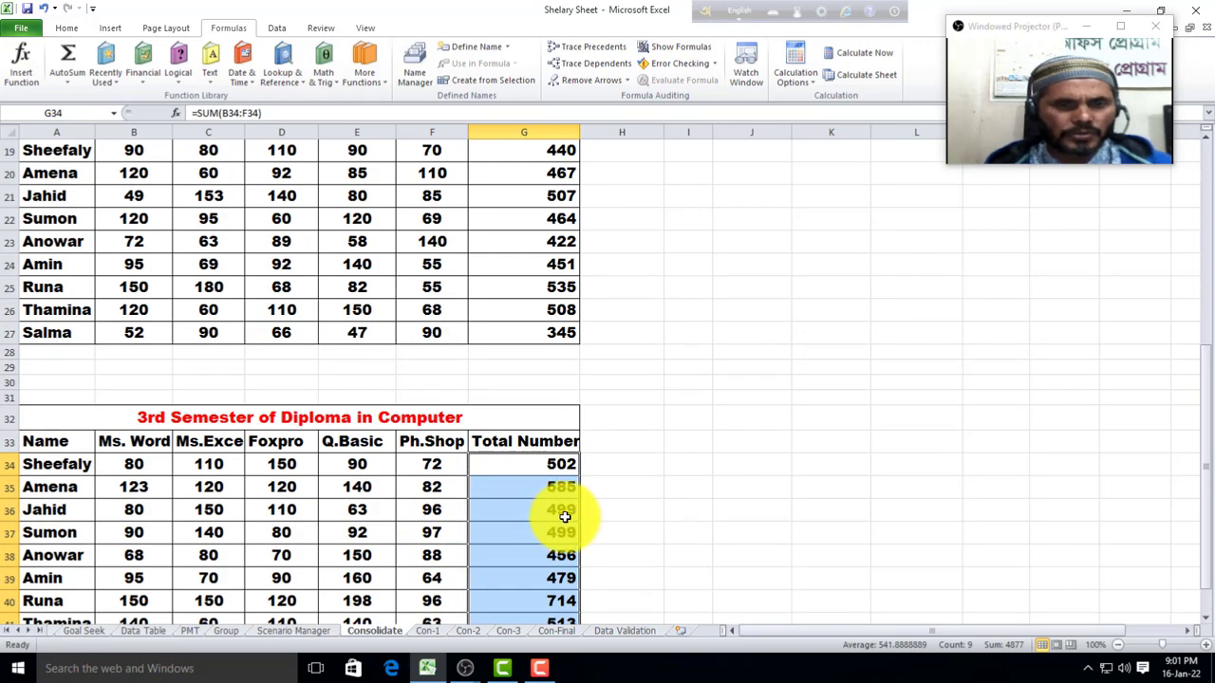
{"action": "scroll", "coordinate": [544, 508], "scroll_direction": "up", "scroll_amount": 3}
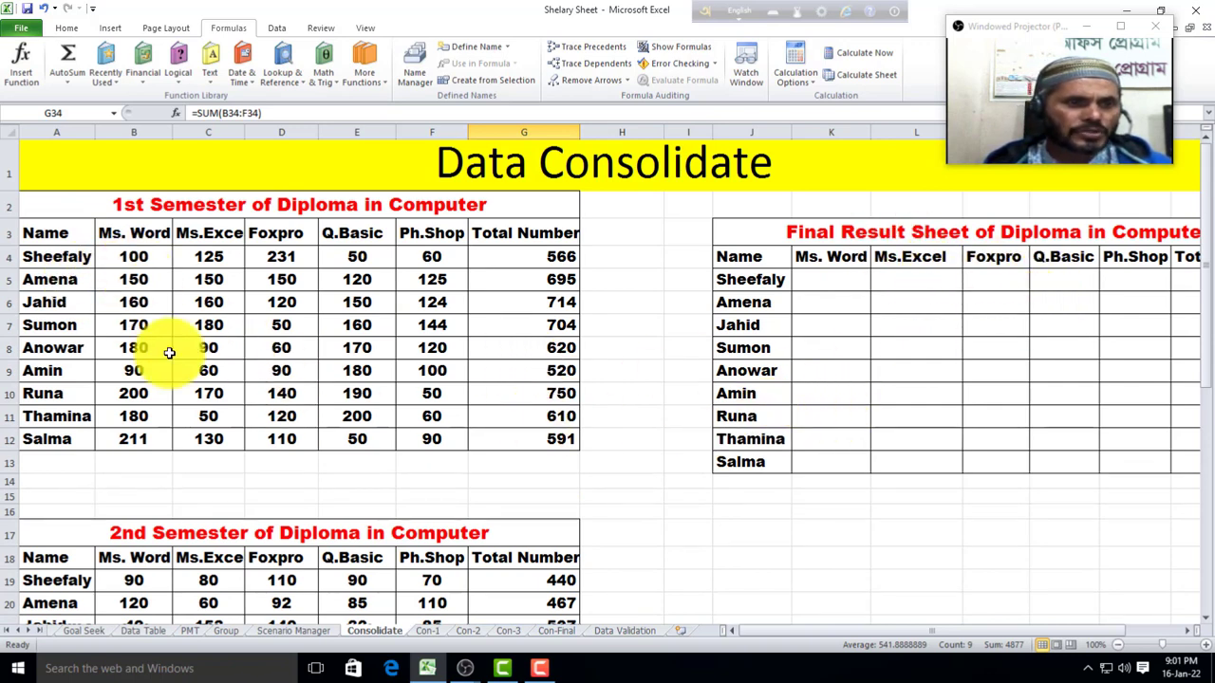
{"action": "scroll", "coordinate": [166, 427], "scroll_direction": "down", "scroll_amount": 2}
{"action": "scroll", "coordinate": [152, 446], "scroll_direction": "down", "scroll_amount": 3}
{"action": "scroll", "coordinate": [154, 494], "scroll_direction": "down", "scroll_amount": 1}
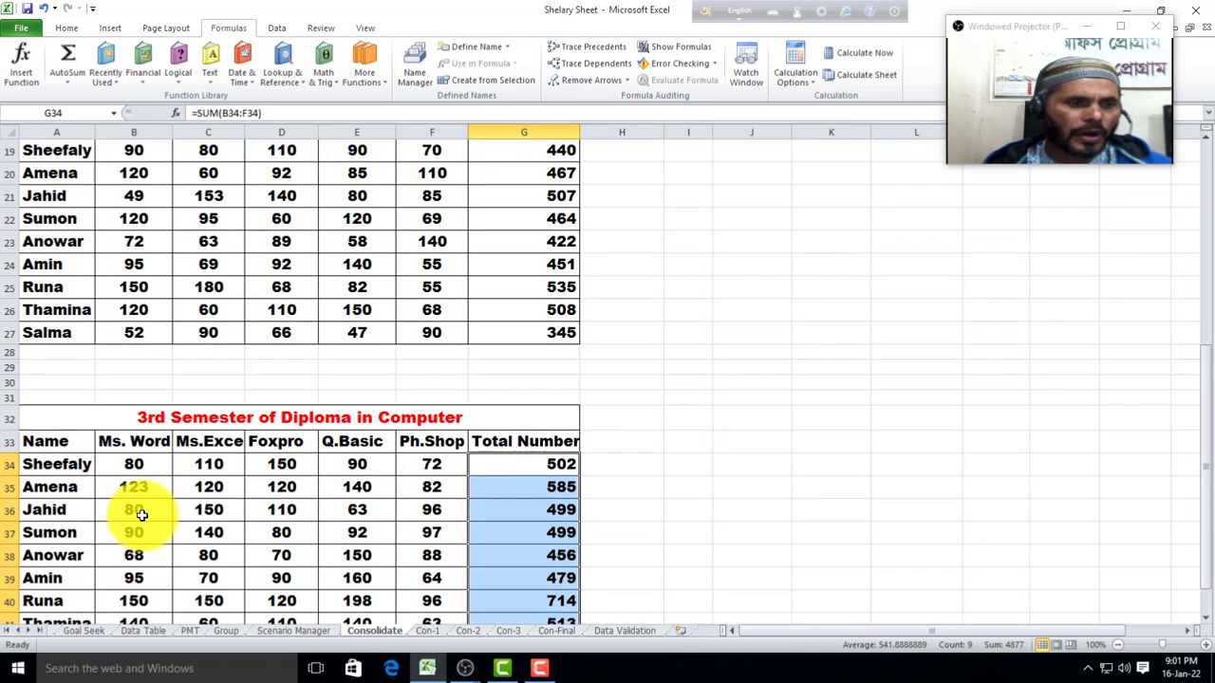
{"action": "scroll", "coordinate": [171, 455], "scroll_direction": "up", "scroll_amount": 3}
{"action": "scroll", "coordinate": [180, 422], "scroll_direction": "up", "scroll_amount": 3}
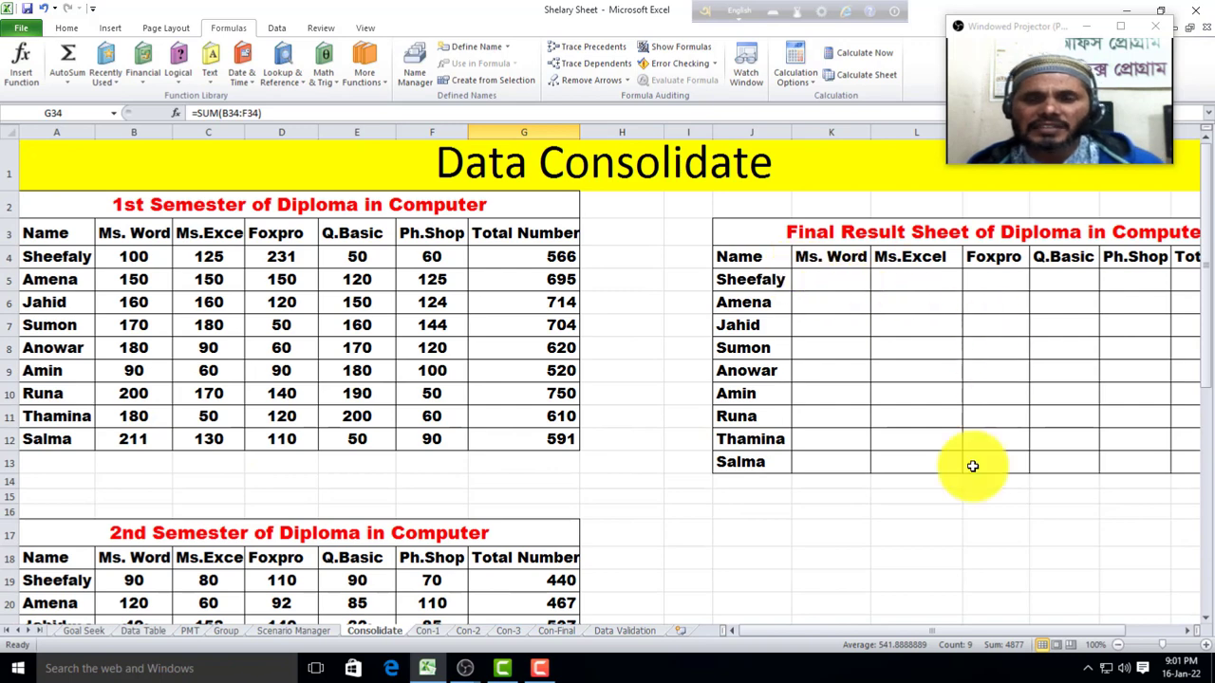
{"action": "left_click_drag", "start_coordinate": [892, 631], "coordinate": [947, 631]}
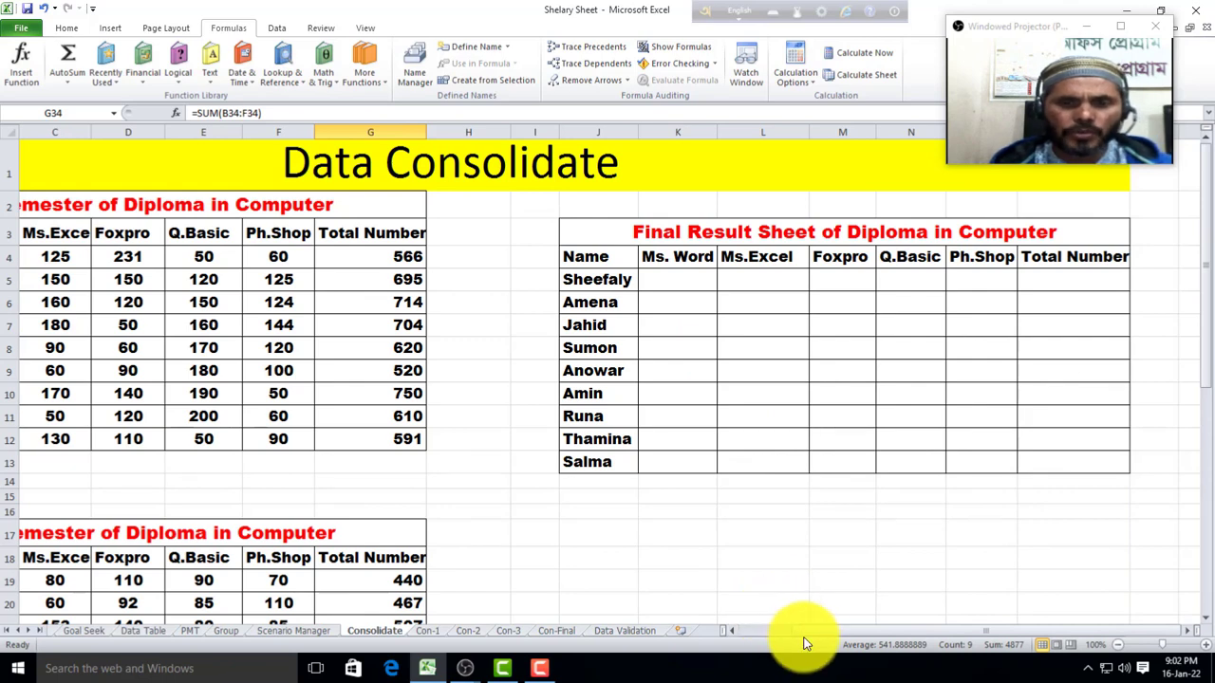
{"action": "left_click_drag", "start_coordinate": [794, 634], "coordinate": [756, 633]}
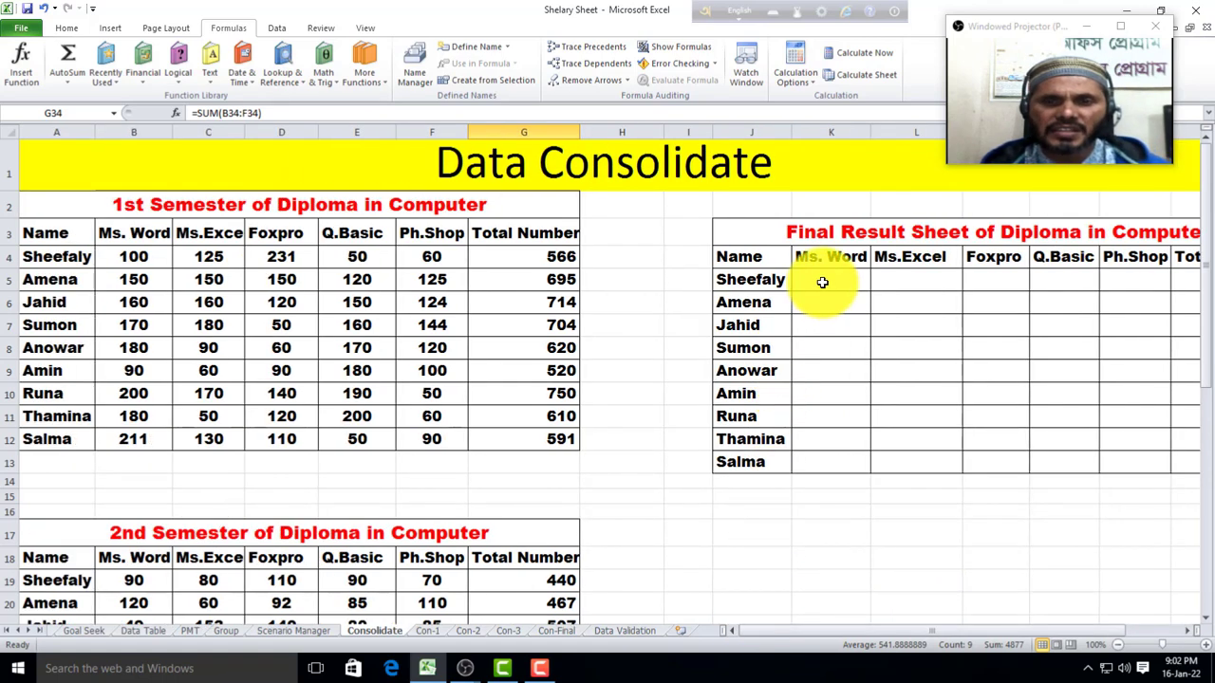
Step: Start a Consolidate operation at cell K5 of the Final Result Sheet table, using the Sum function
{"action": "left_click", "coordinate": [822, 282]}
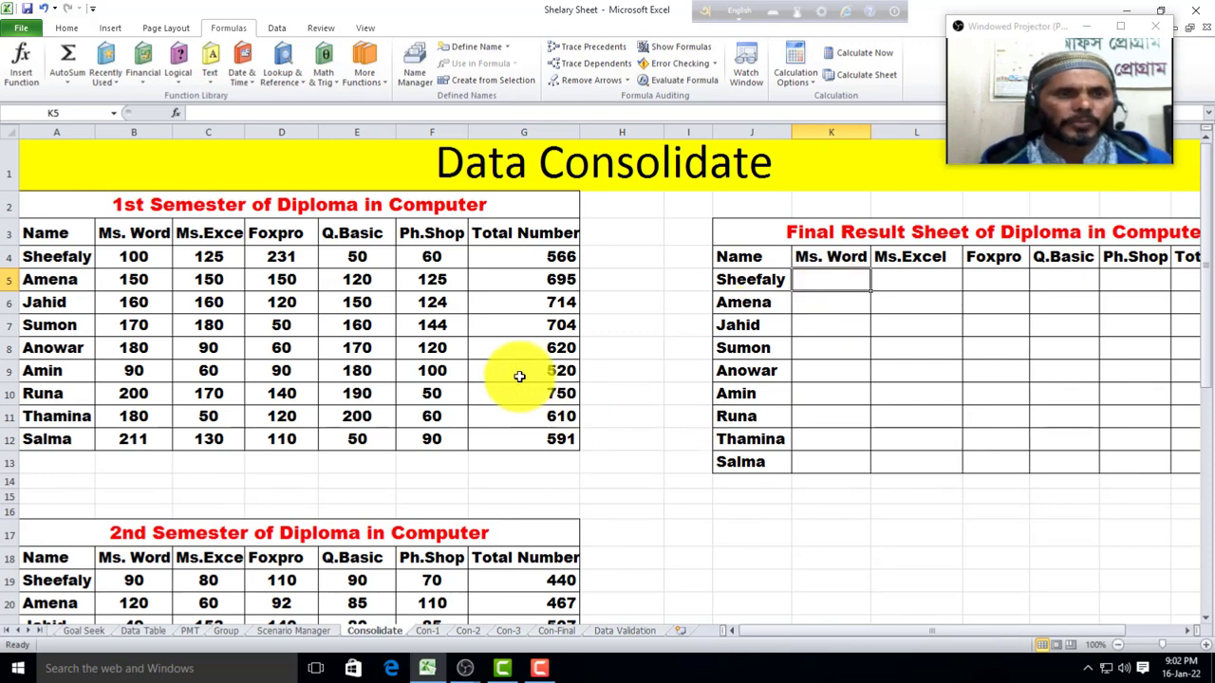
{"action": "left_click", "coordinate": [275, 29]}
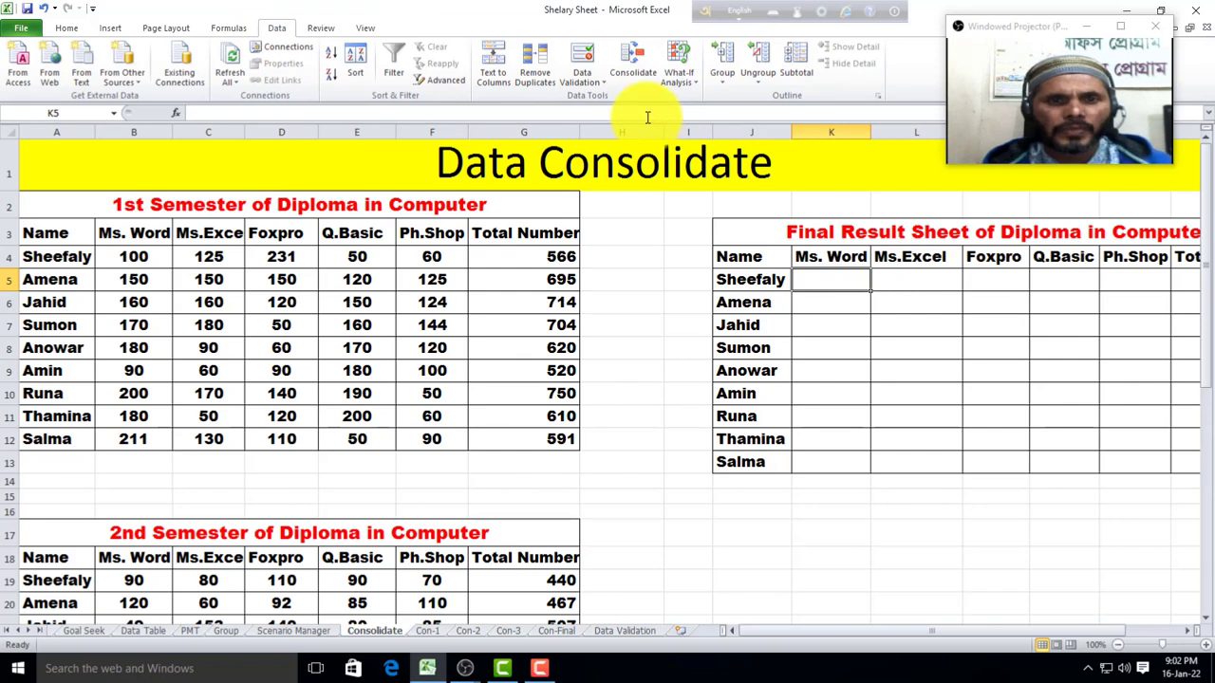
{"action": "left_click", "coordinate": [633, 72]}
{"action": "left_click_drag", "start_coordinate": [413, 249], "coordinate": [796, 190]}
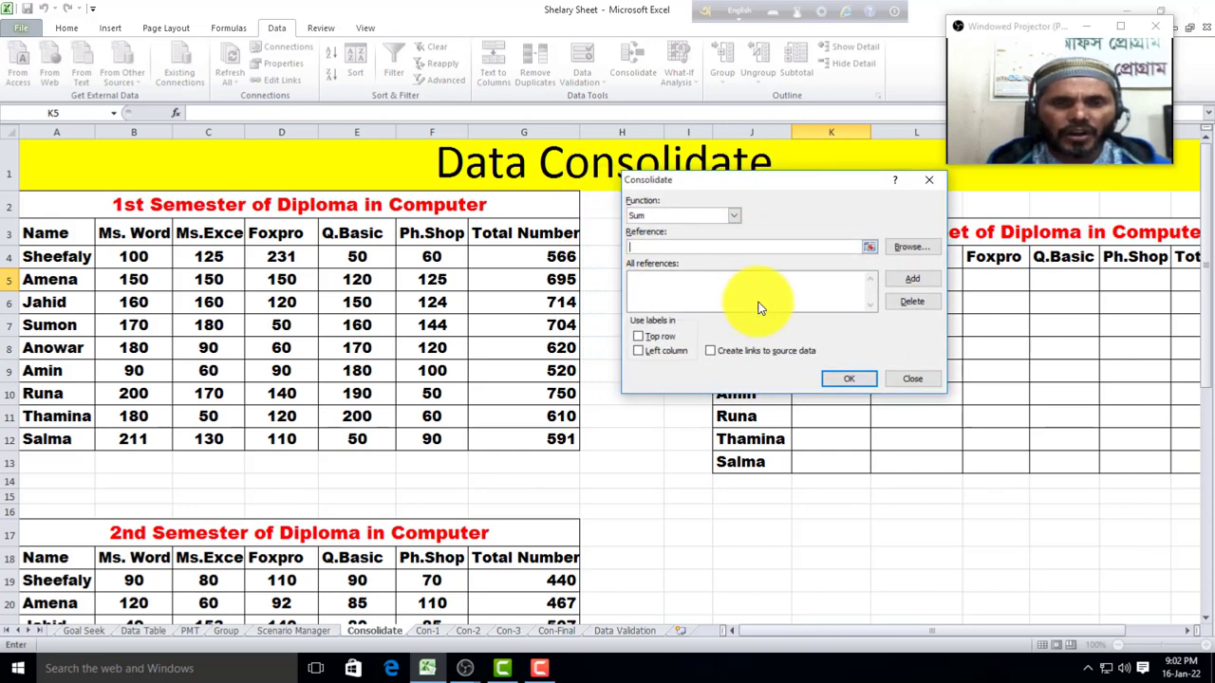
{"action": "left_click", "coordinate": [731, 216]}
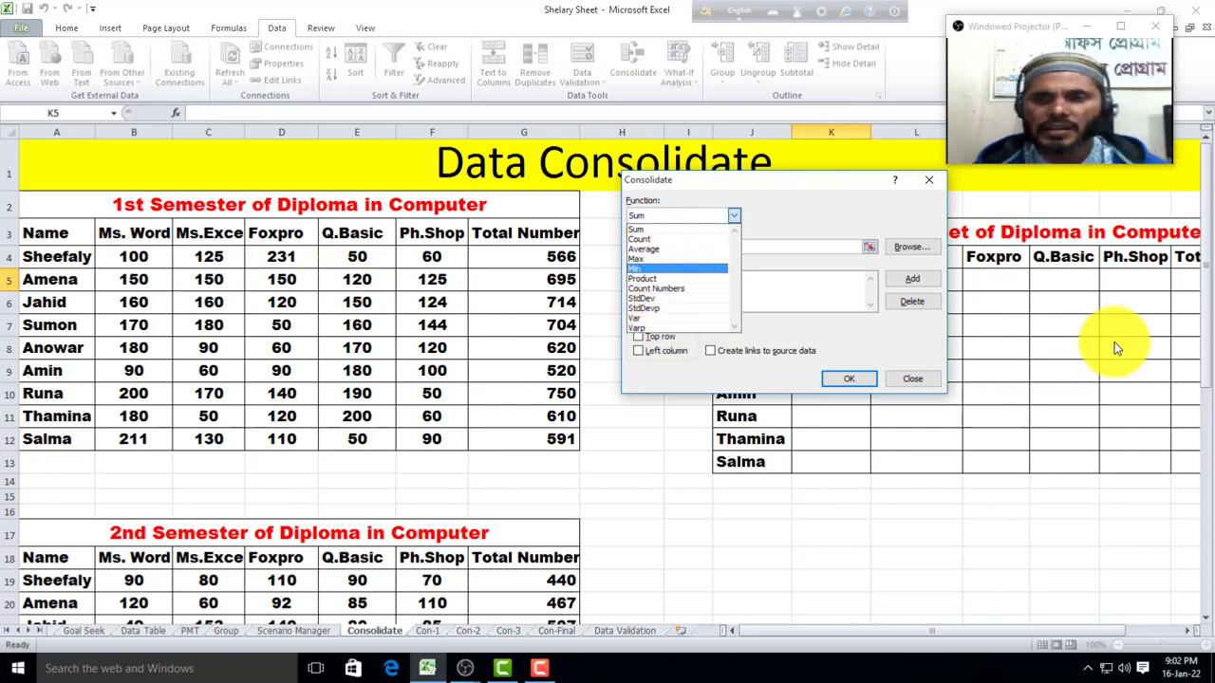
{"action": "left_click", "coordinate": [671, 232]}
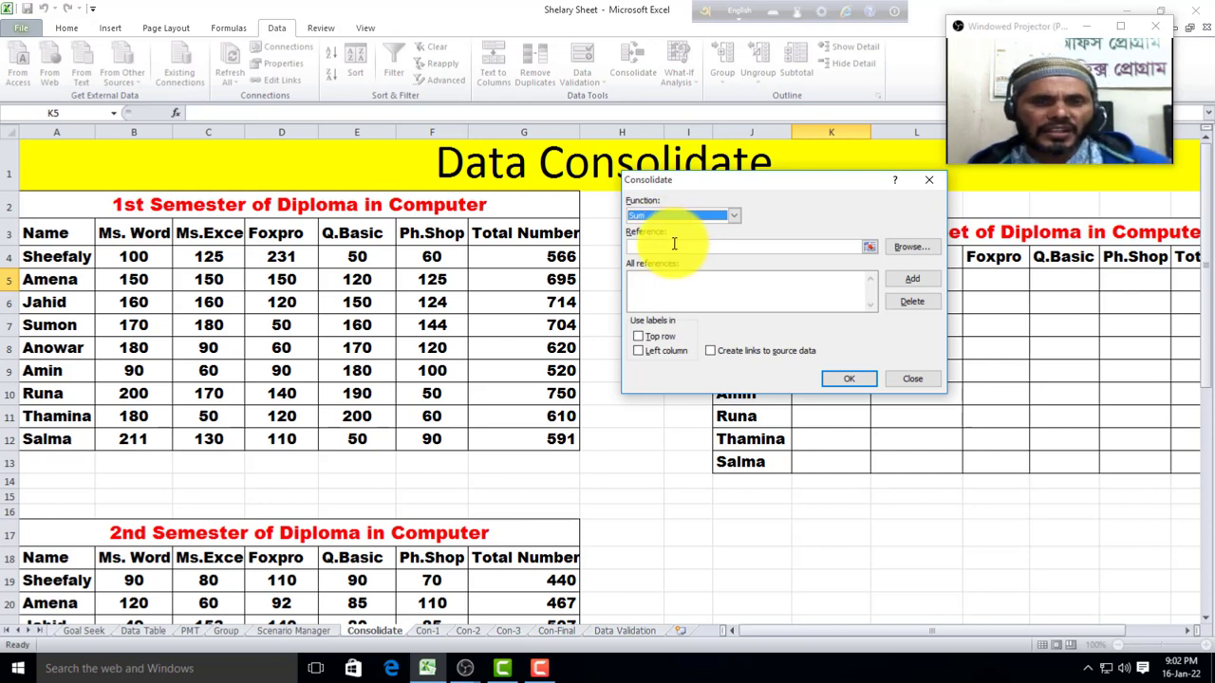
{"action": "left_click", "coordinate": [673, 247]}
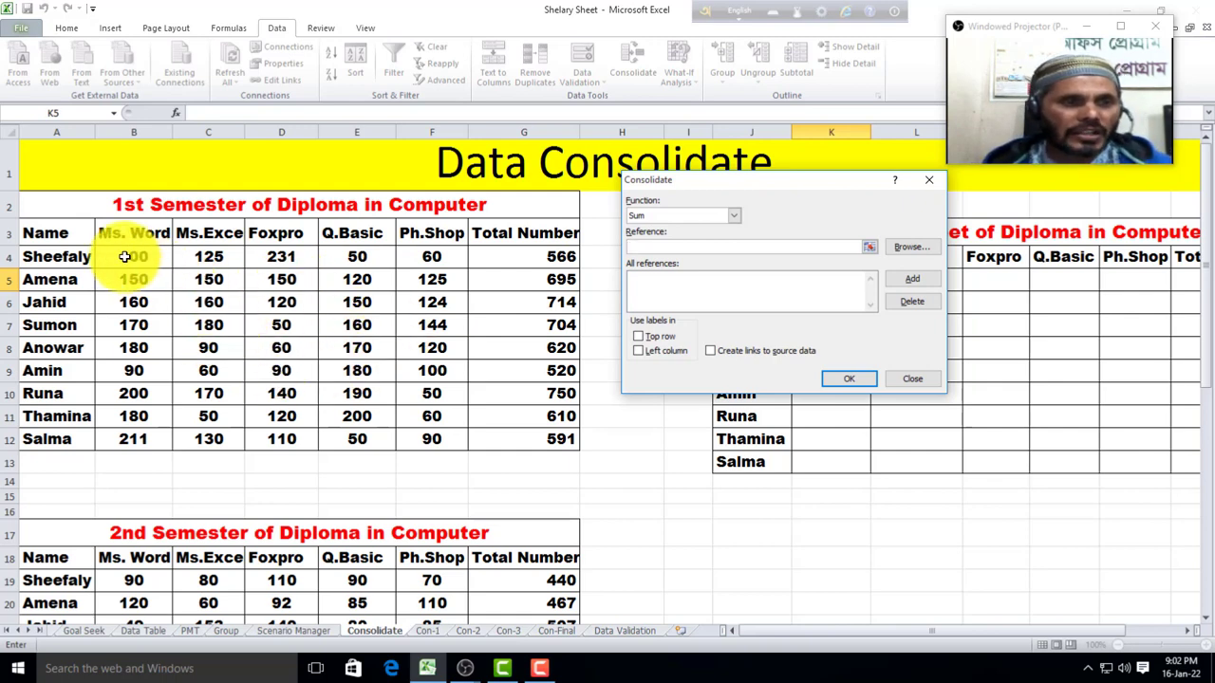
Step: Add the three semester marks ranges B4:G12, B19:G27 and B34:G42 to the consolidation references
{"action": "left_click_drag", "start_coordinate": [124, 256], "coordinate": [549, 440]}
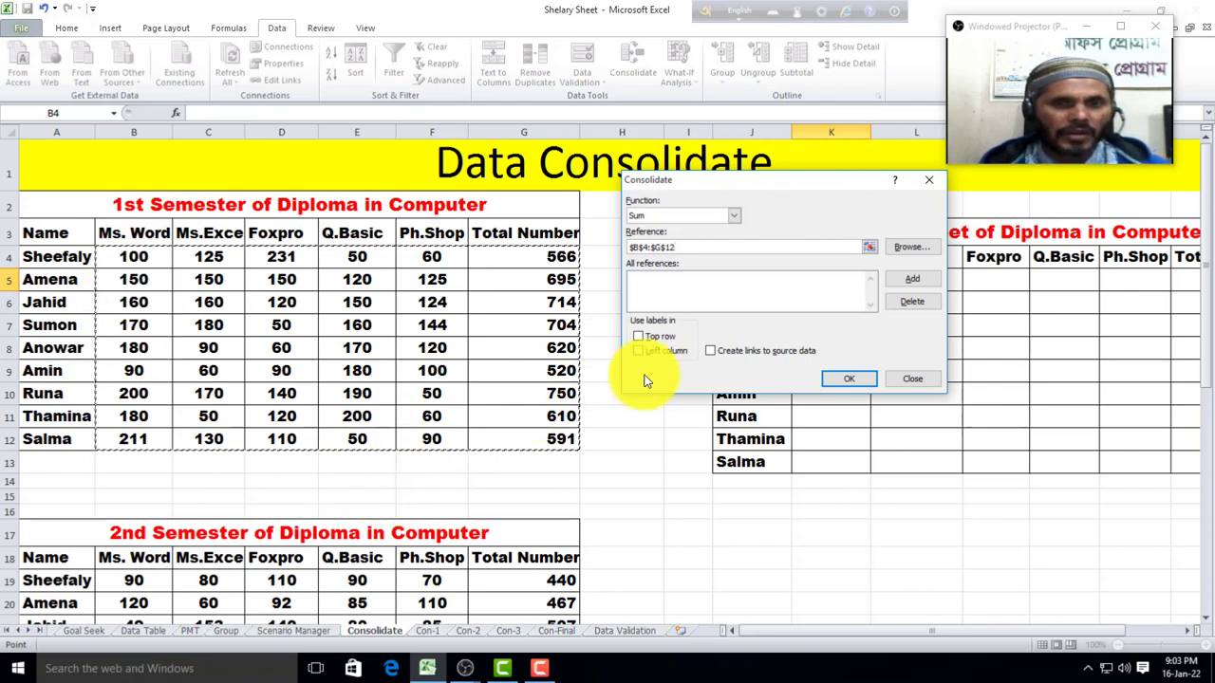
{"action": "left_click", "coordinate": [913, 283]}
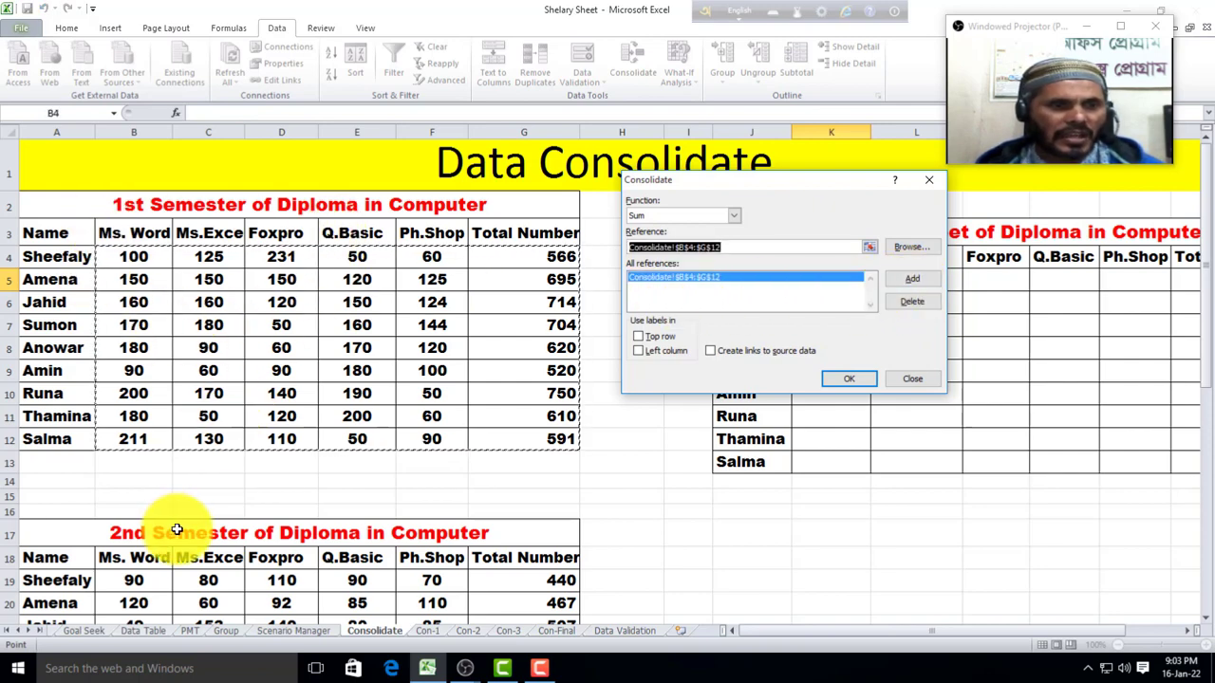
{"action": "scroll", "coordinate": [174, 508], "scroll_direction": "down", "scroll_amount": 3}
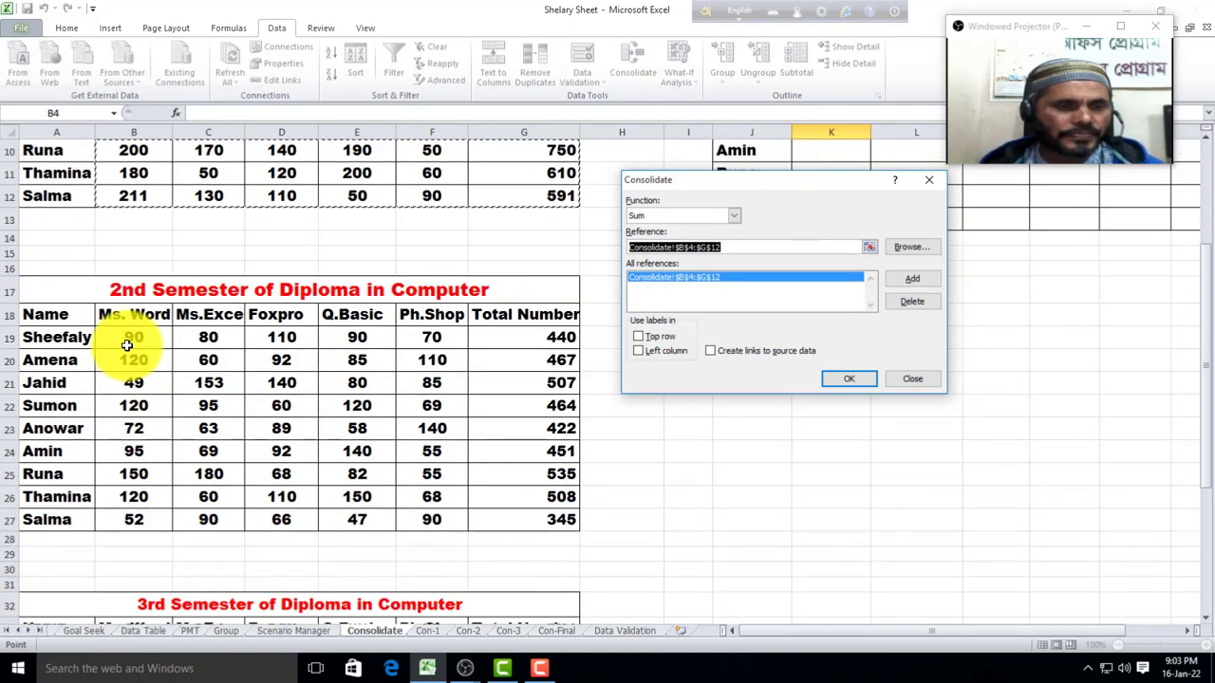
{"action": "left_click_drag", "start_coordinate": [126, 340], "coordinate": [518, 528]}
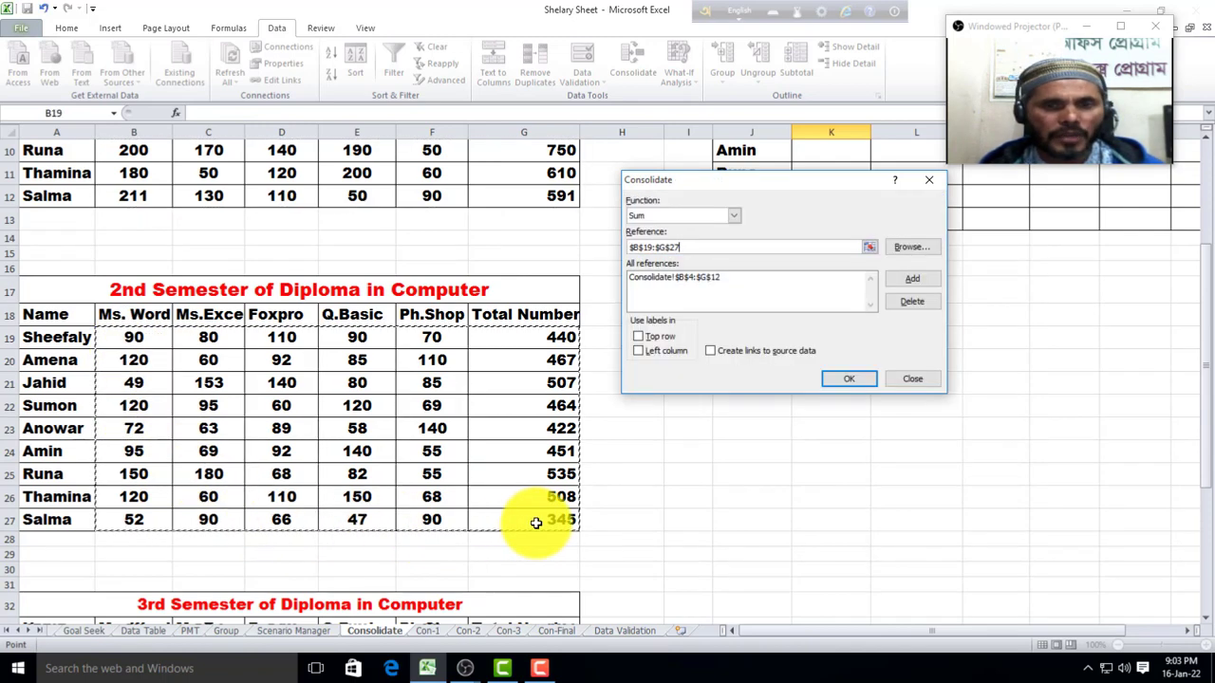
{"action": "left_click", "coordinate": [915, 279]}
{"action": "scroll", "coordinate": [339, 498], "scroll_direction": "down", "scroll_amount": 2}
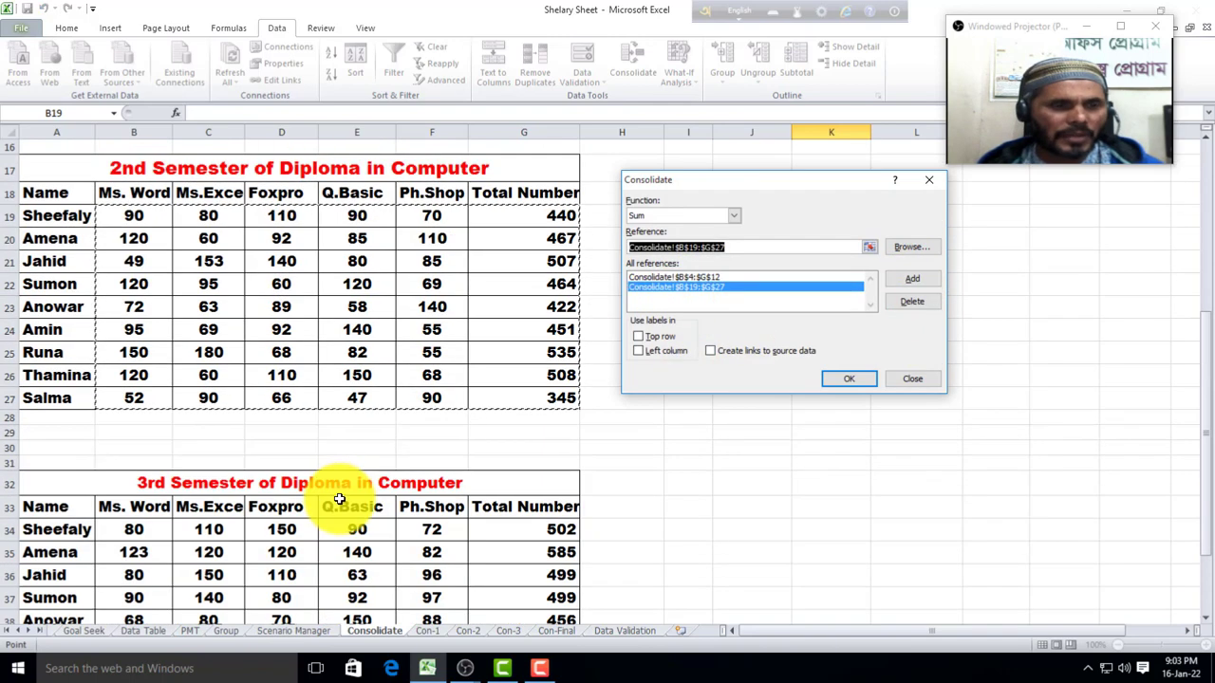
{"action": "scroll", "coordinate": [338, 499], "scroll_direction": "down", "scroll_amount": 3}
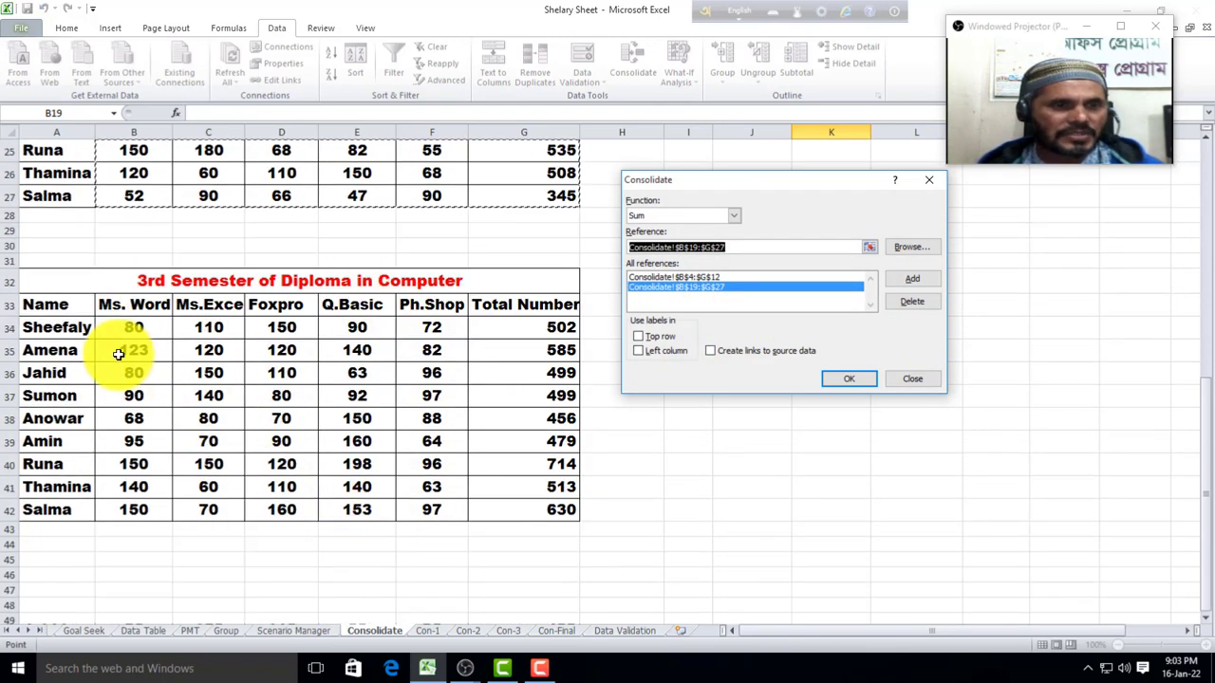
{"action": "left_click_drag", "start_coordinate": [118, 328], "coordinate": [531, 511]}
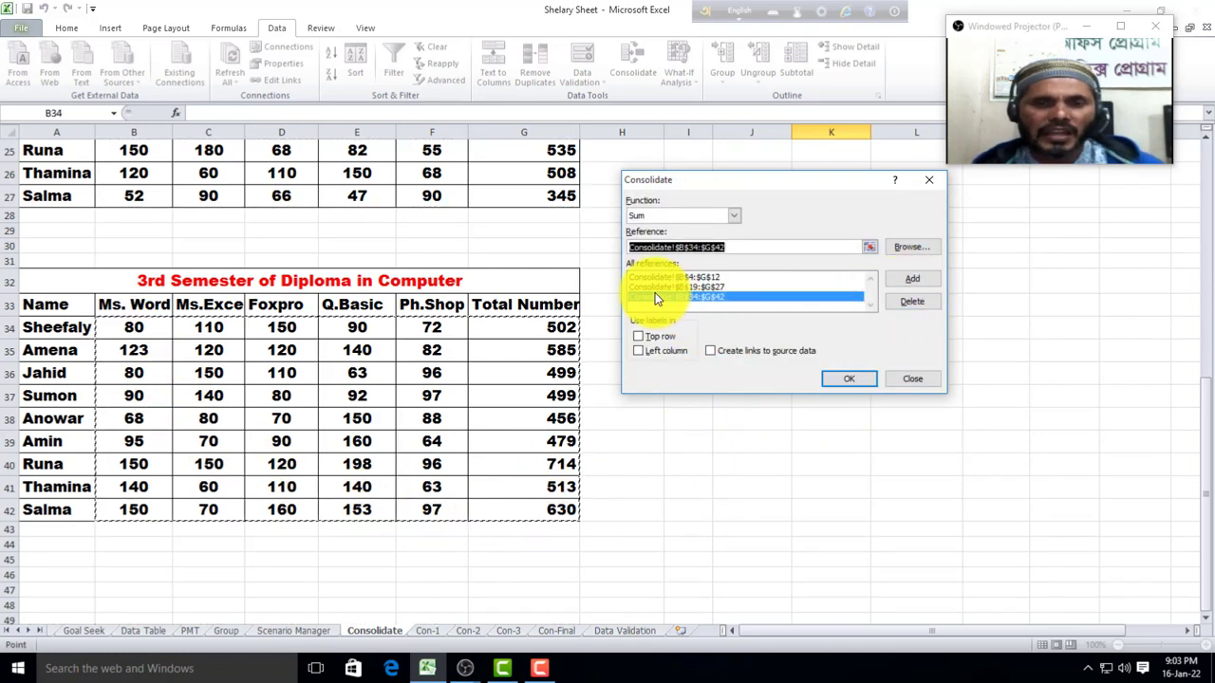
Step: Run the Sum consolidation of the three ranges into the Final Result Sheet table starting at K5 and check the filled table
{"action": "scroll", "coordinate": [963, 334], "scroll_direction": "up", "scroll_amount": 3}
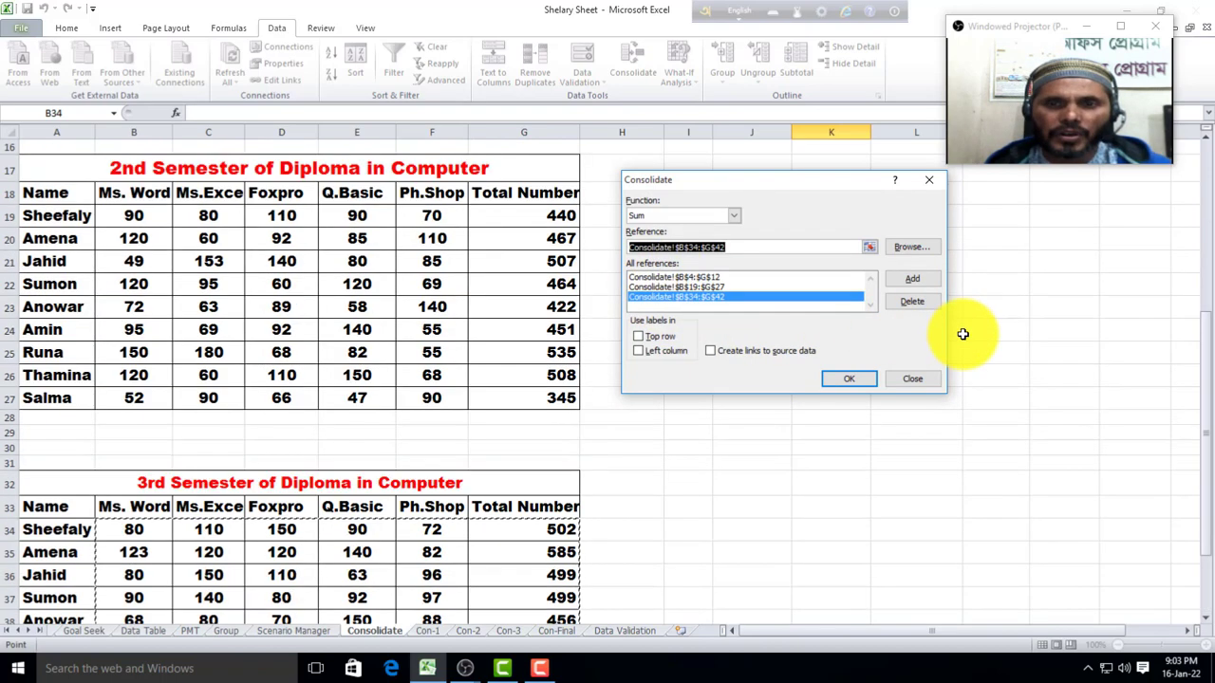
{"action": "left_click_drag", "start_coordinate": [767, 181], "coordinate": [727, 317]}
{"action": "scroll", "coordinate": [1050, 271], "scroll_direction": "up", "scroll_amount": 5}
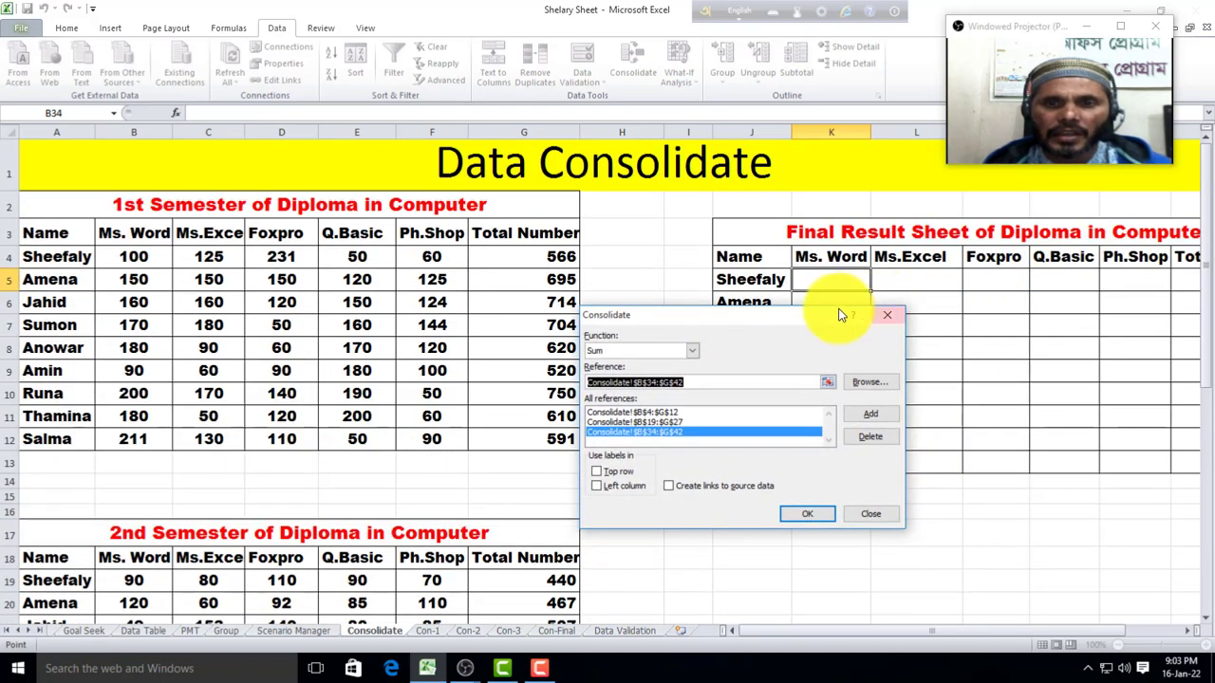
{"action": "left_click_drag", "start_coordinate": [804, 330], "coordinate": [621, 245]}
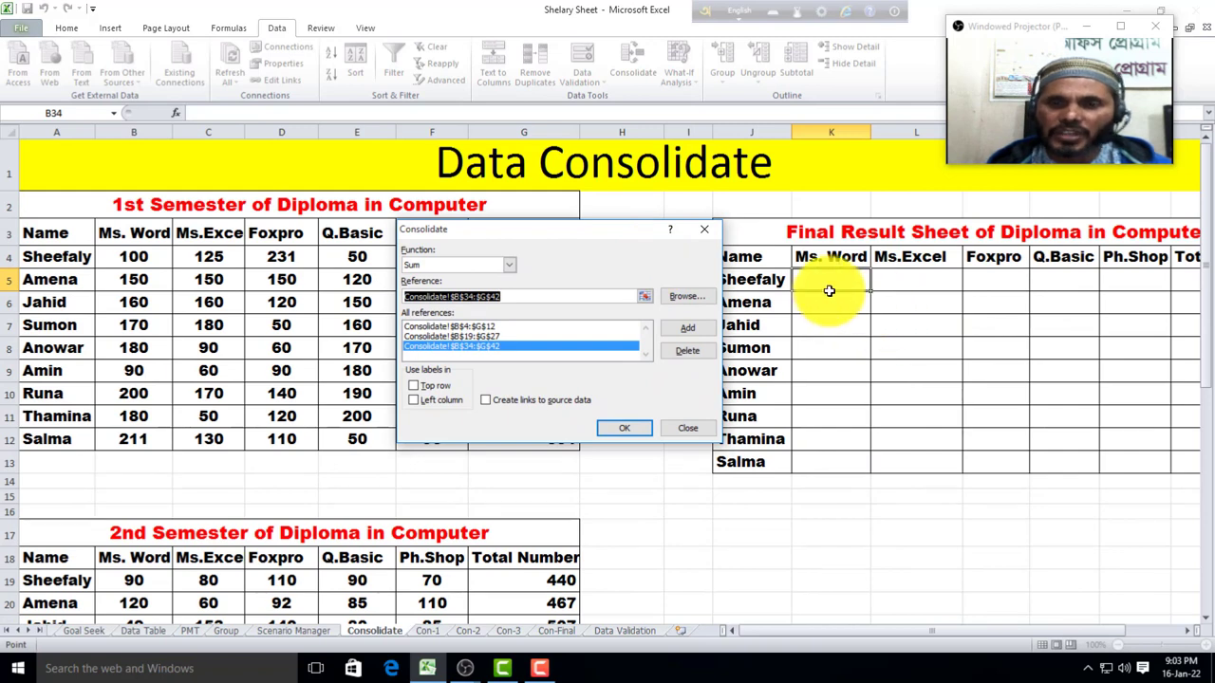
{"action": "left_click", "coordinate": [613, 432]}
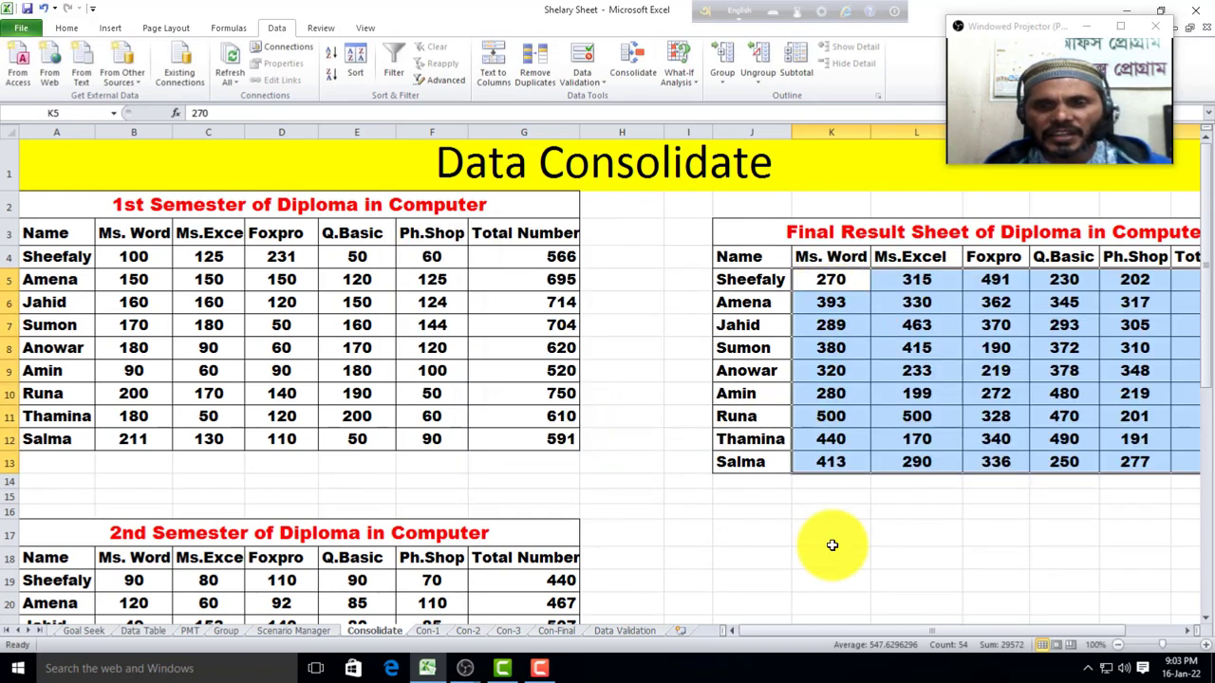
{"action": "left_click_drag", "start_coordinate": [887, 622], "coordinate": [902, 622]}
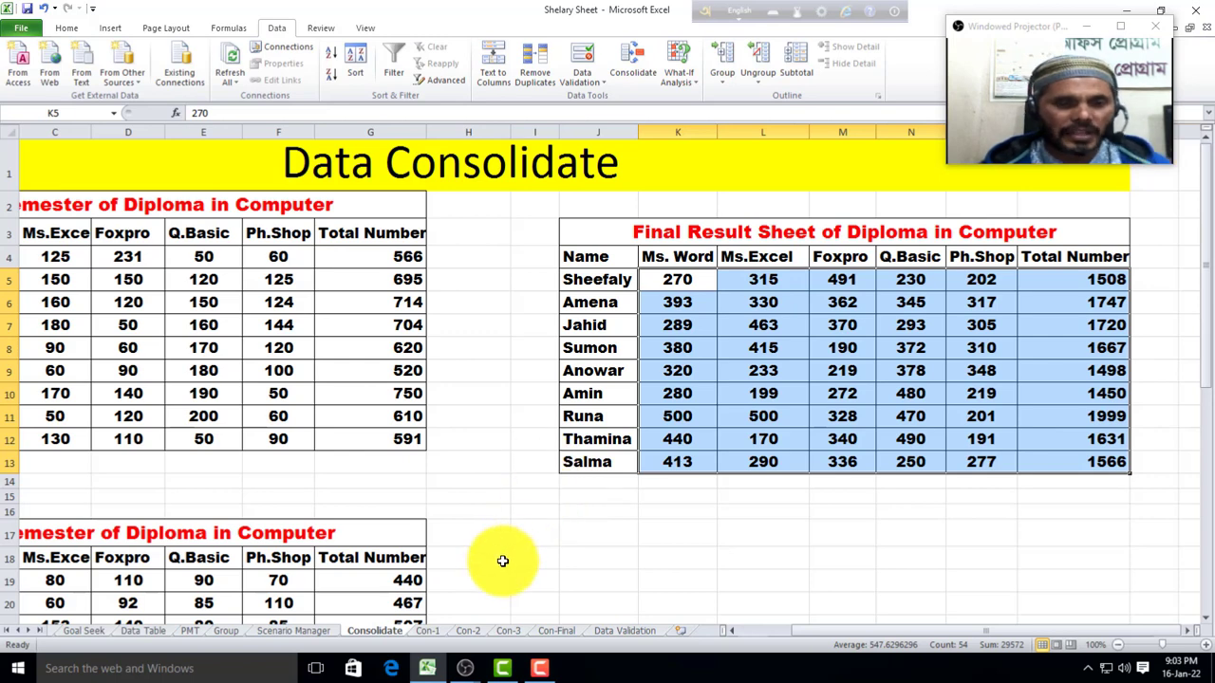
Step: Examine the semester tables on the Con-1, Con-2 and Con-3 sheets and the Final Result Sheet table on Con-Final
{"action": "left_click", "coordinate": [427, 631]}
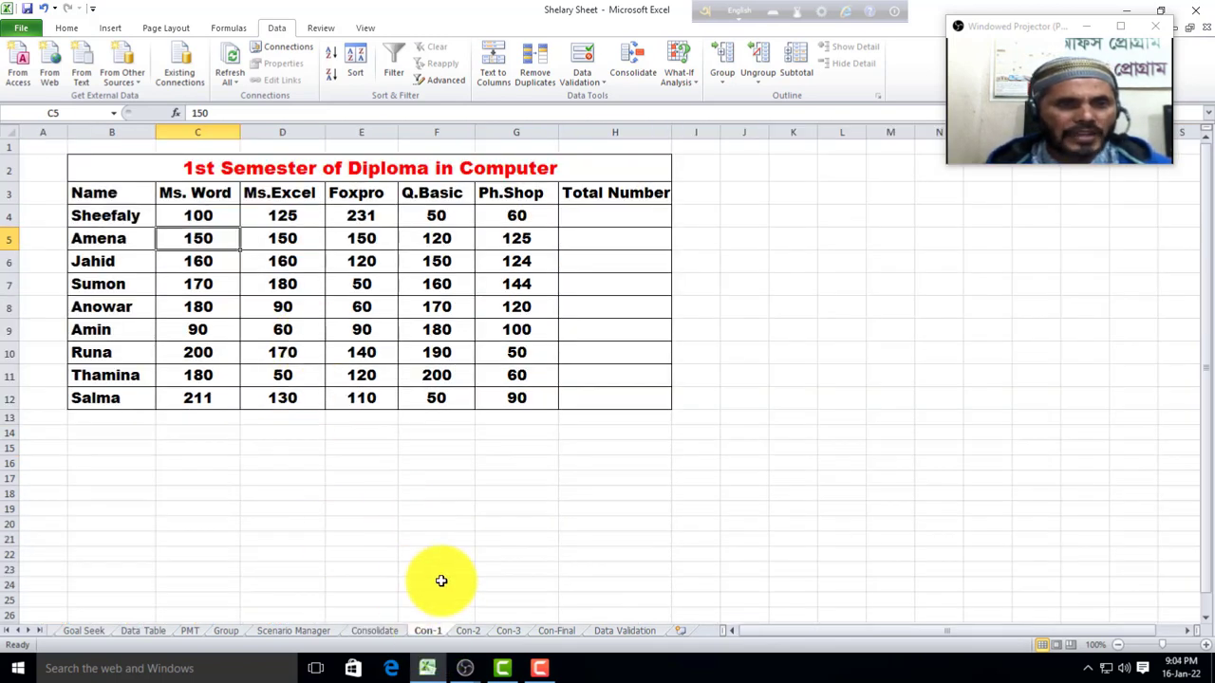
{"action": "left_click", "coordinate": [467, 630]}
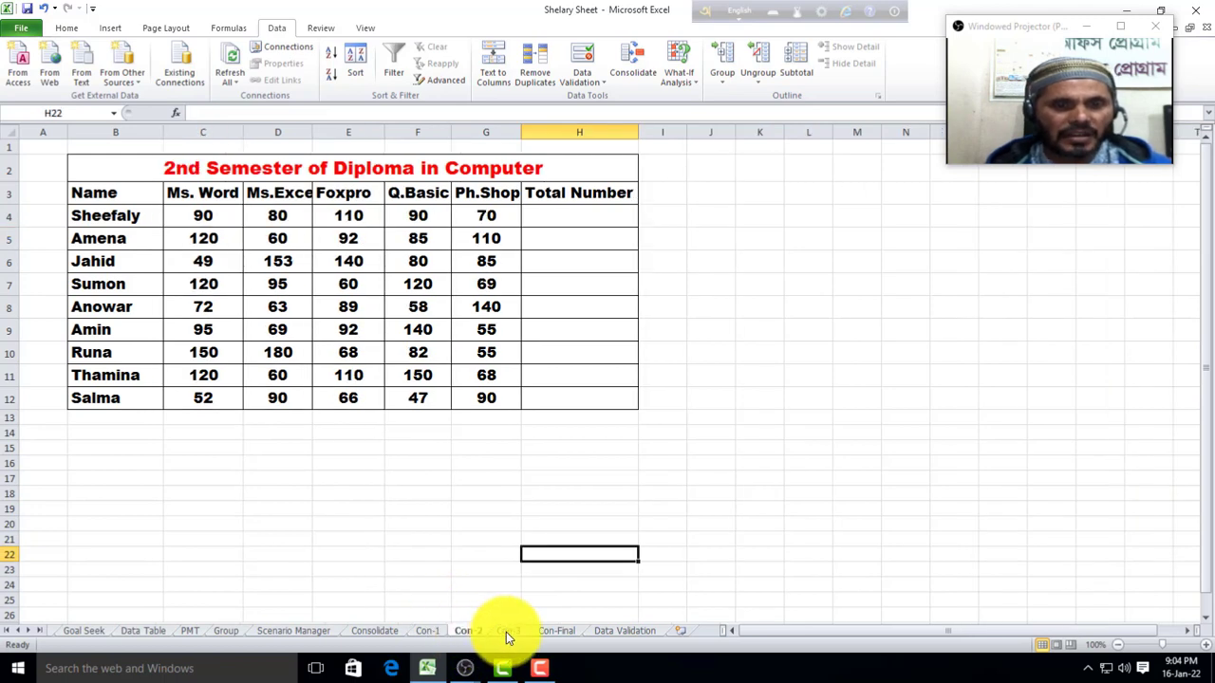
{"action": "left_click", "coordinate": [506, 631]}
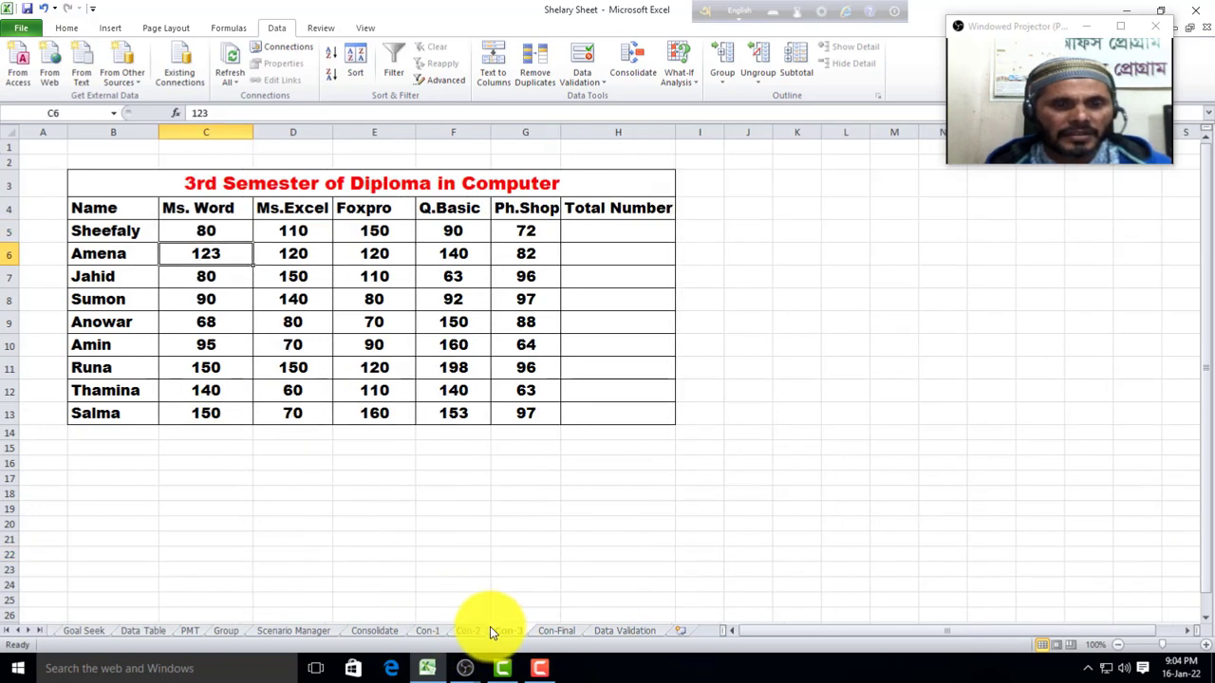
{"action": "left_click", "coordinate": [560, 631]}
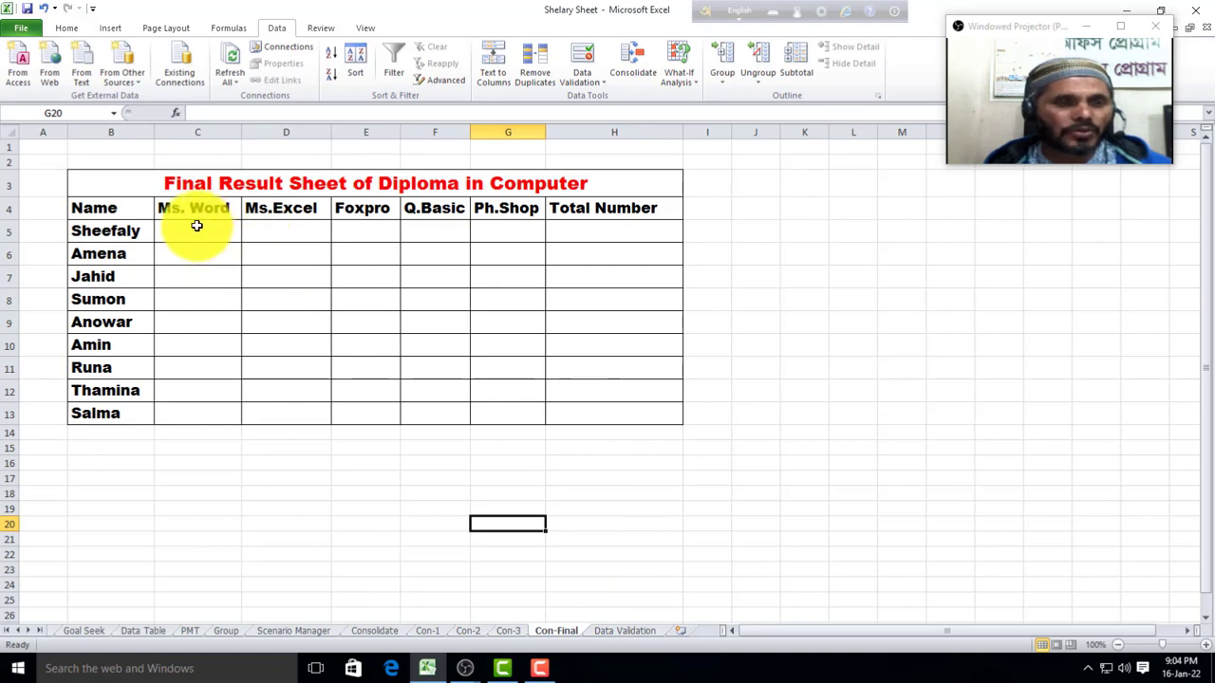
Step: On the Con-1 sheet, total the C4:G4 marks with a SUM formula in H4 and fill it down to H12
{"action": "left_click", "coordinate": [427, 631]}
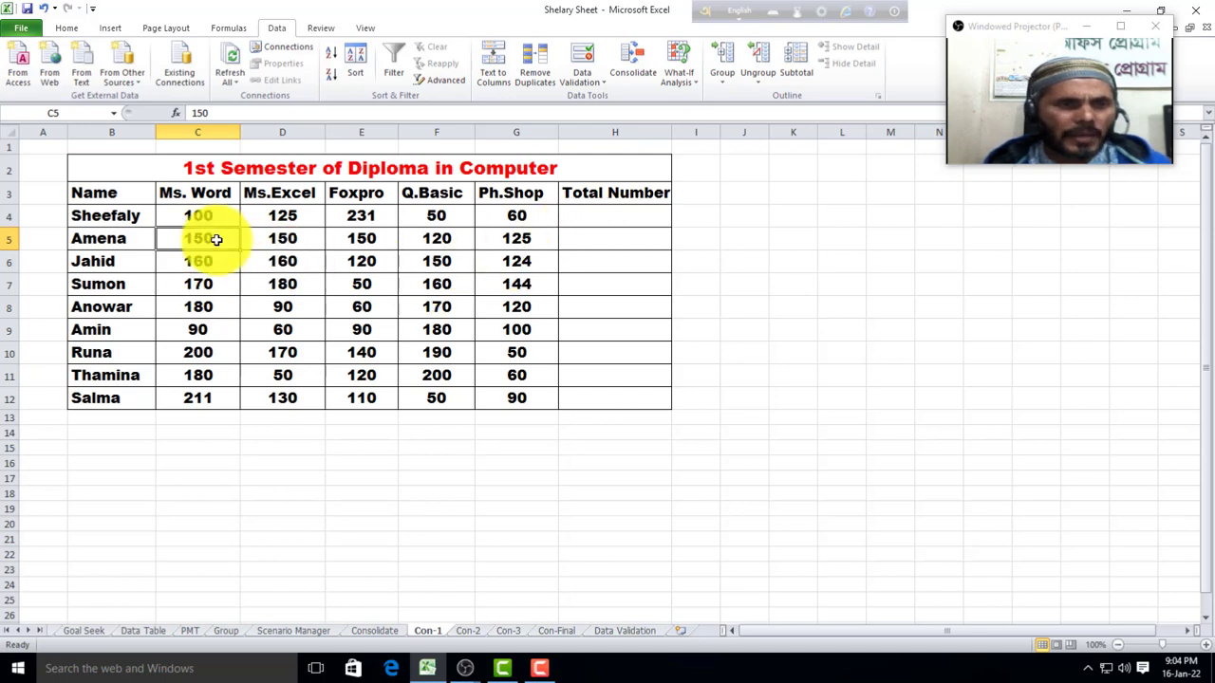
{"action": "left_click_drag", "start_coordinate": [196, 217], "coordinate": [610, 218]}
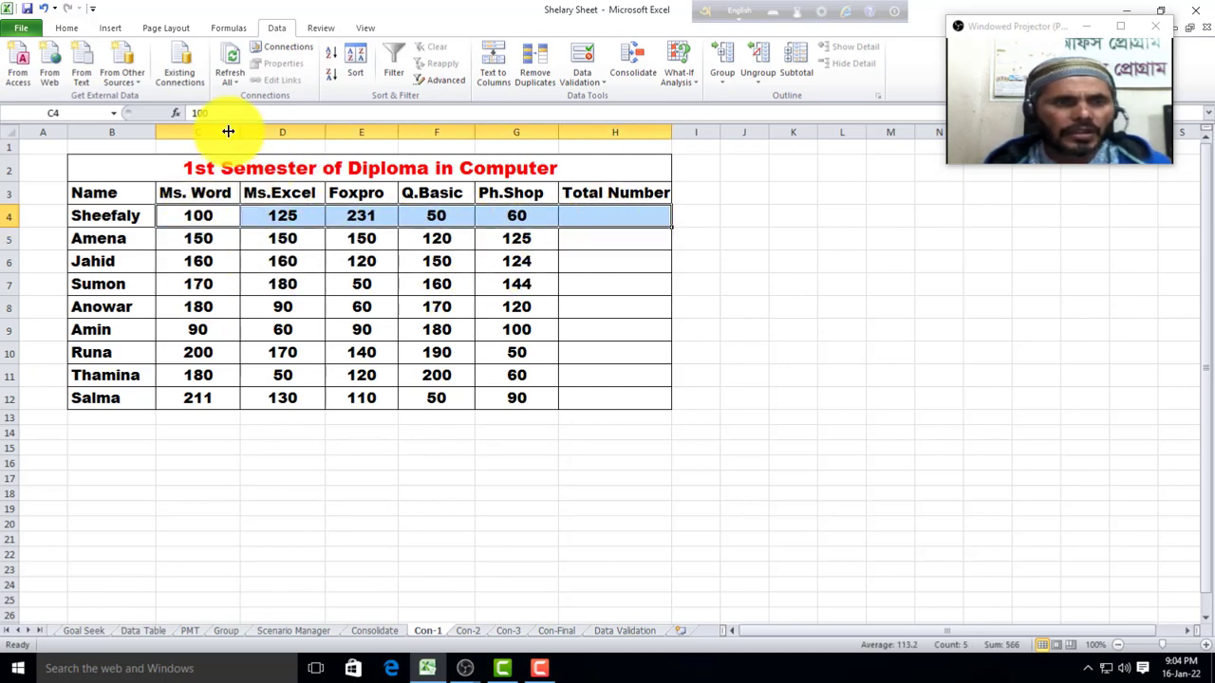
{"action": "left_click", "coordinate": [228, 27]}
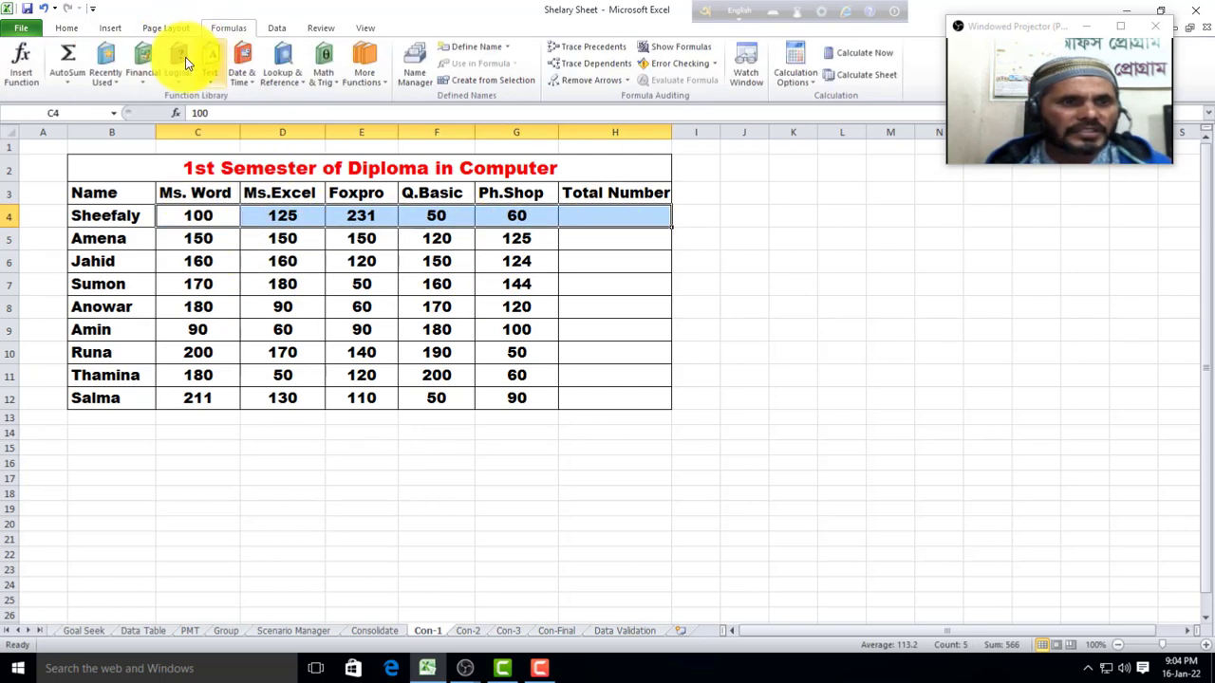
{"action": "left_click", "coordinate": [69, 76]}
{"action": "left_click", "coordinate": [99, 101]}
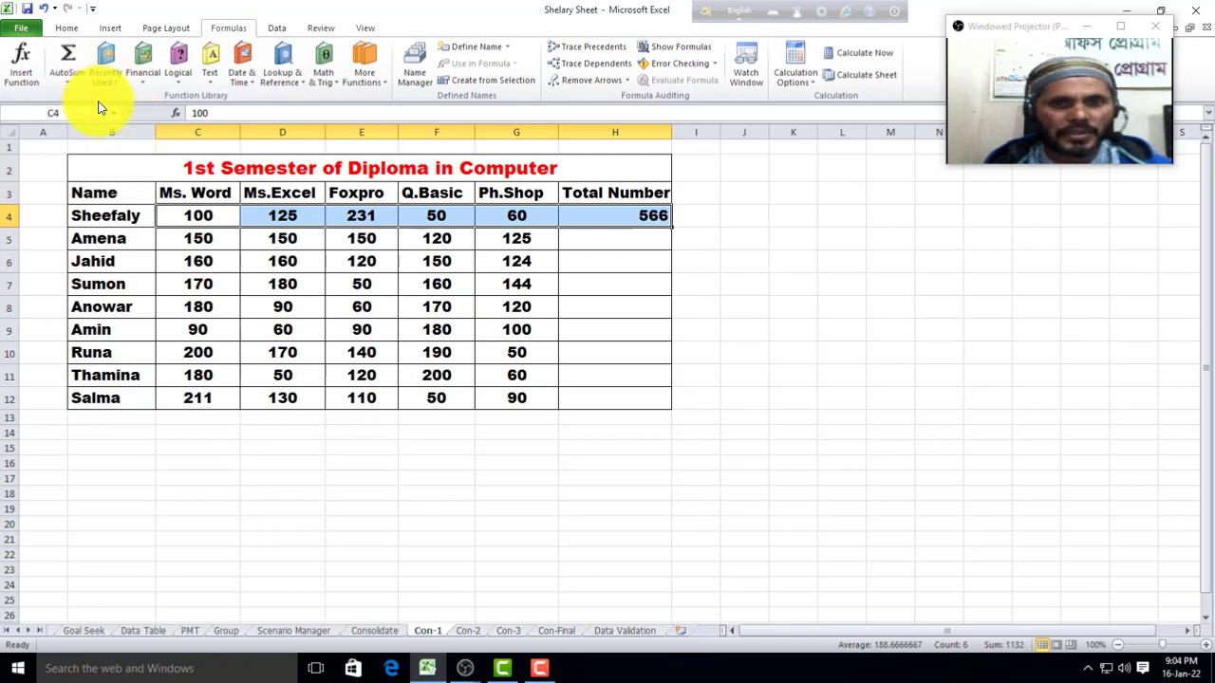
{"action": "left_click", "coordinate": [653, 234]}
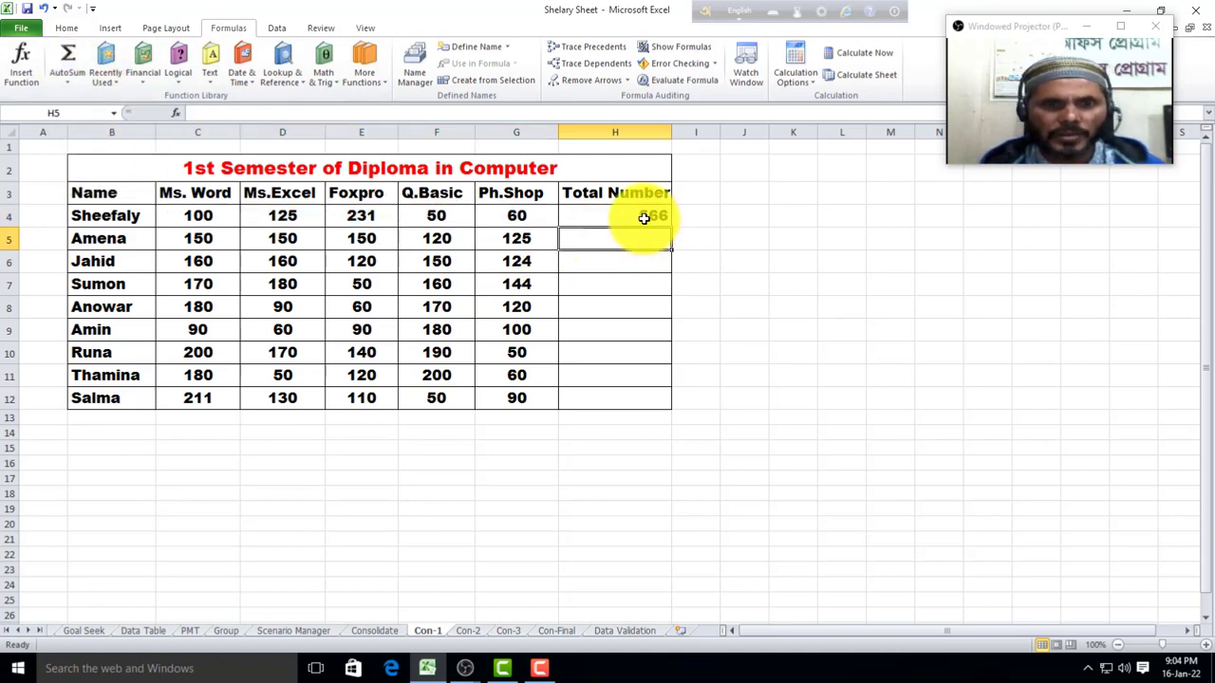
{"action": "left_click", "coordinate": [644, 218]}
{"action": "left_click_drag", "start_coordinate": [671, 226], "coordinate": [653, 400]}
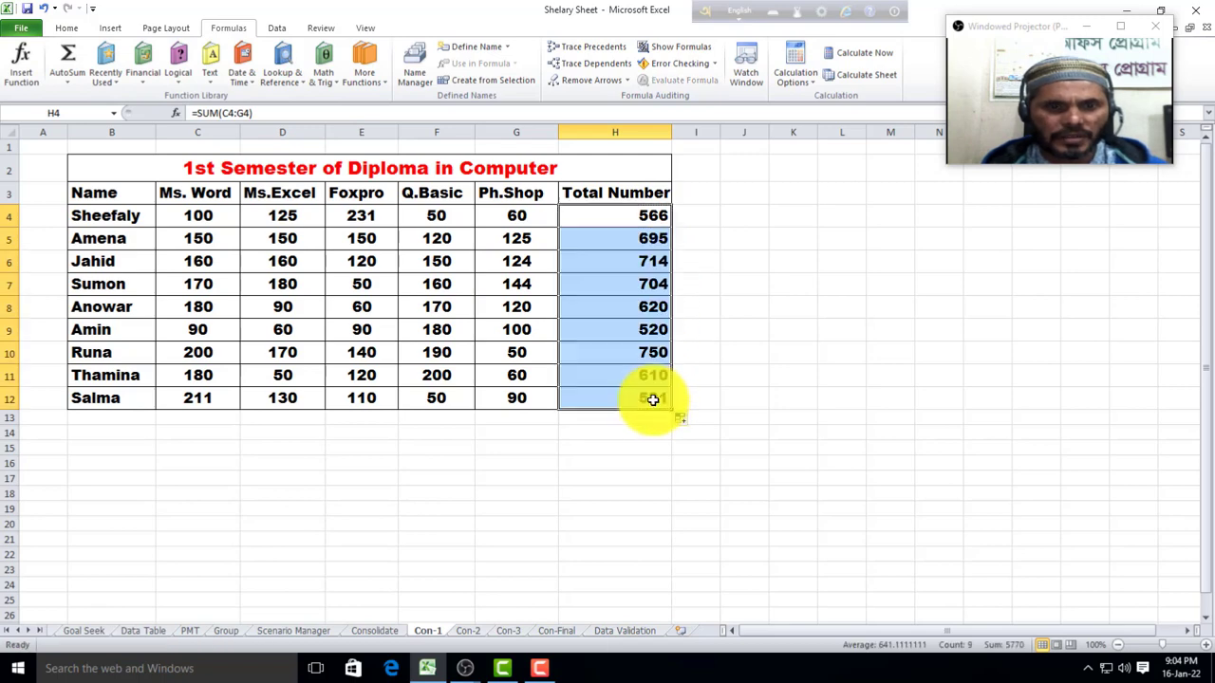
Step: On the Con-2 sheet, total the C4:G4 marks with a SUM formula in H4 and fill it down to H12
{"action": "left_click", "coordinate": [472, 632]}
{"action": "left_click", "coordinate": [560, 216]}
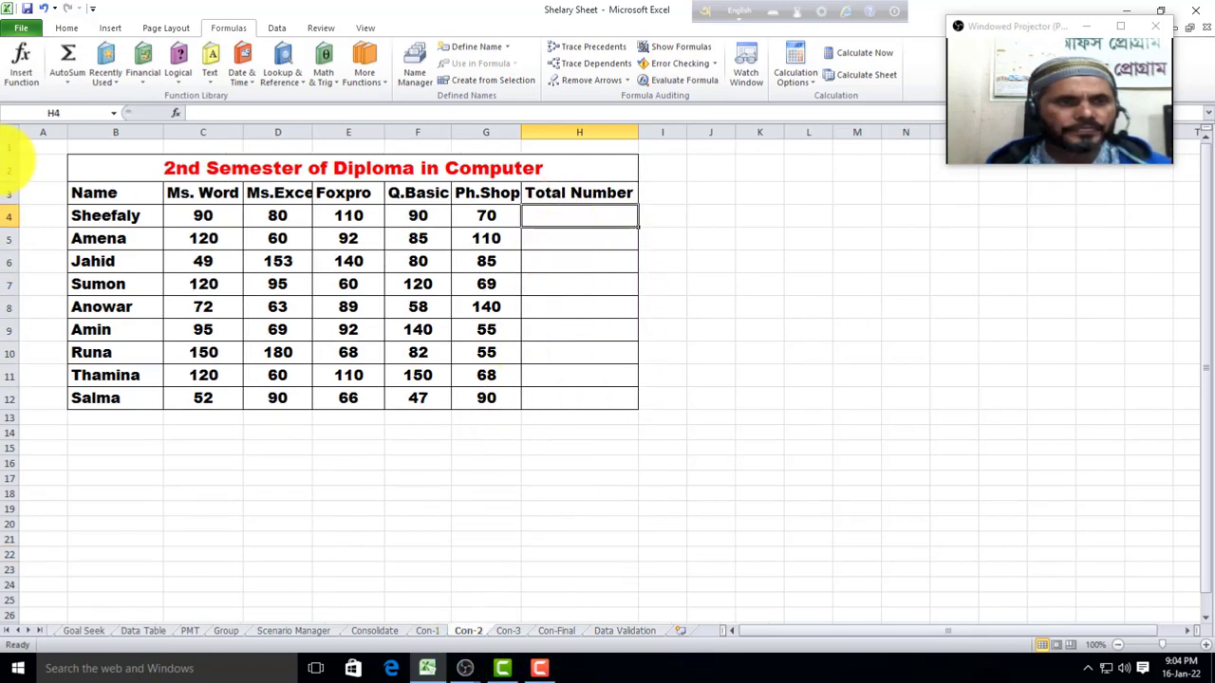
{"action": "left_click", "coordinate": [68, 63]}
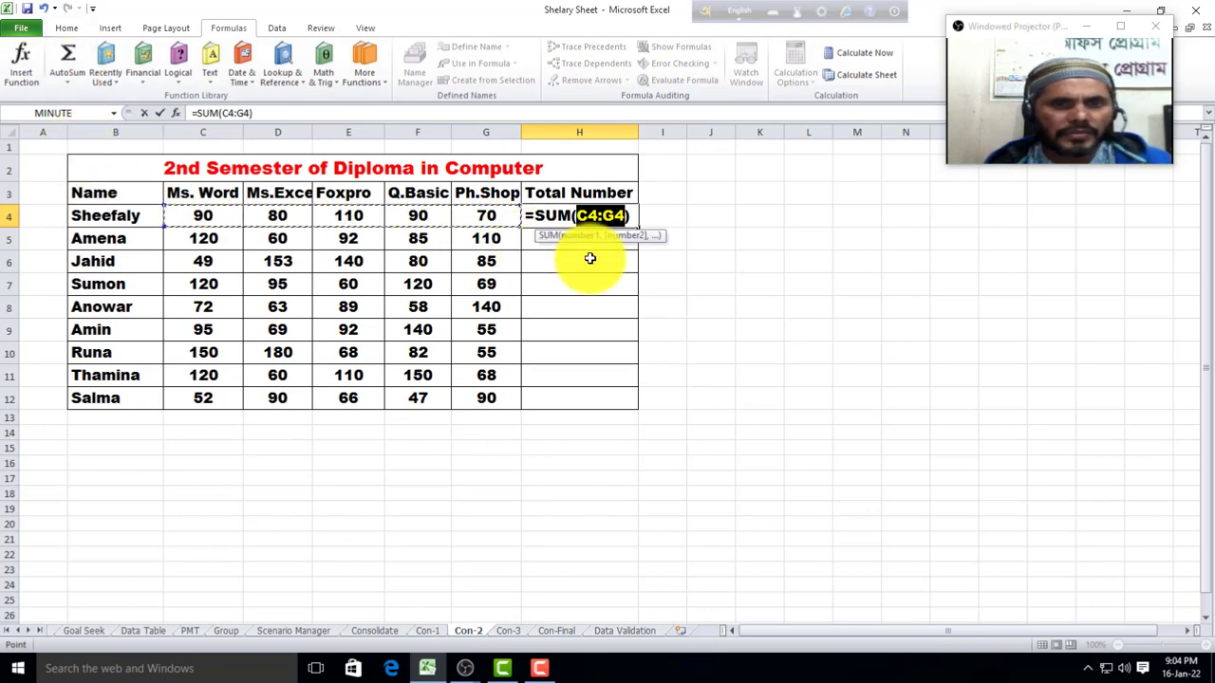
{"action": "key", "text": "ctrl+Return"}
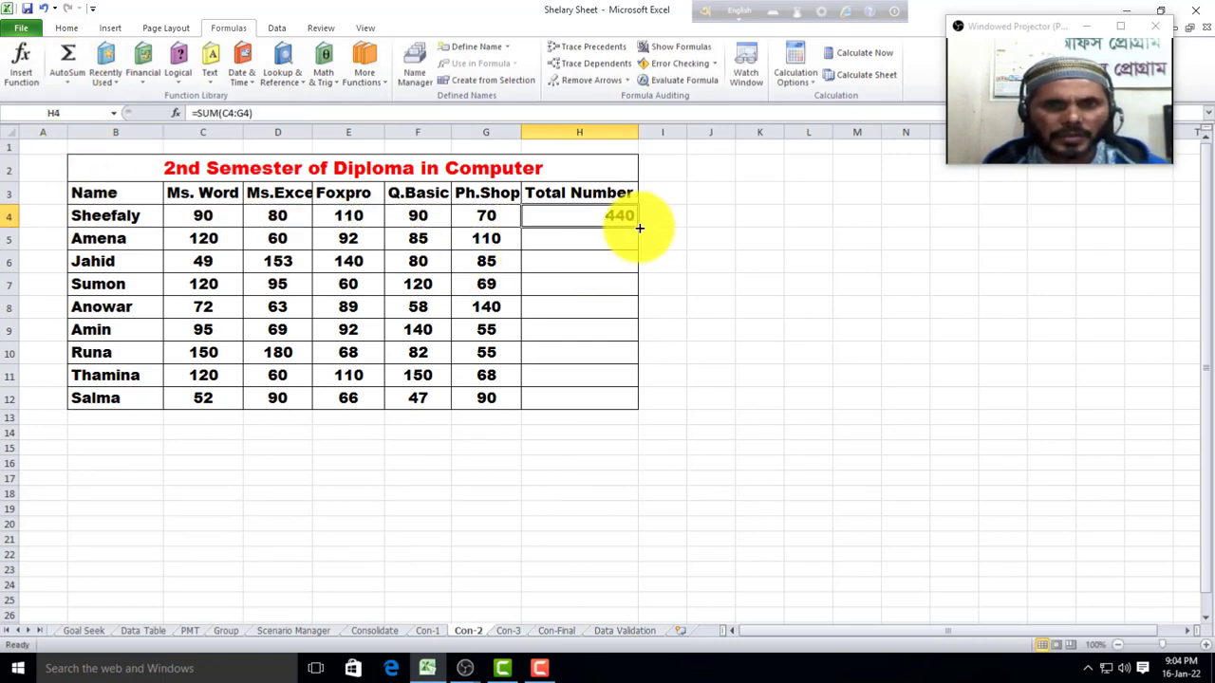
{"action": "left_click_drag", "start_coordinate": [639, 228], "coordinate": [654, 401]}
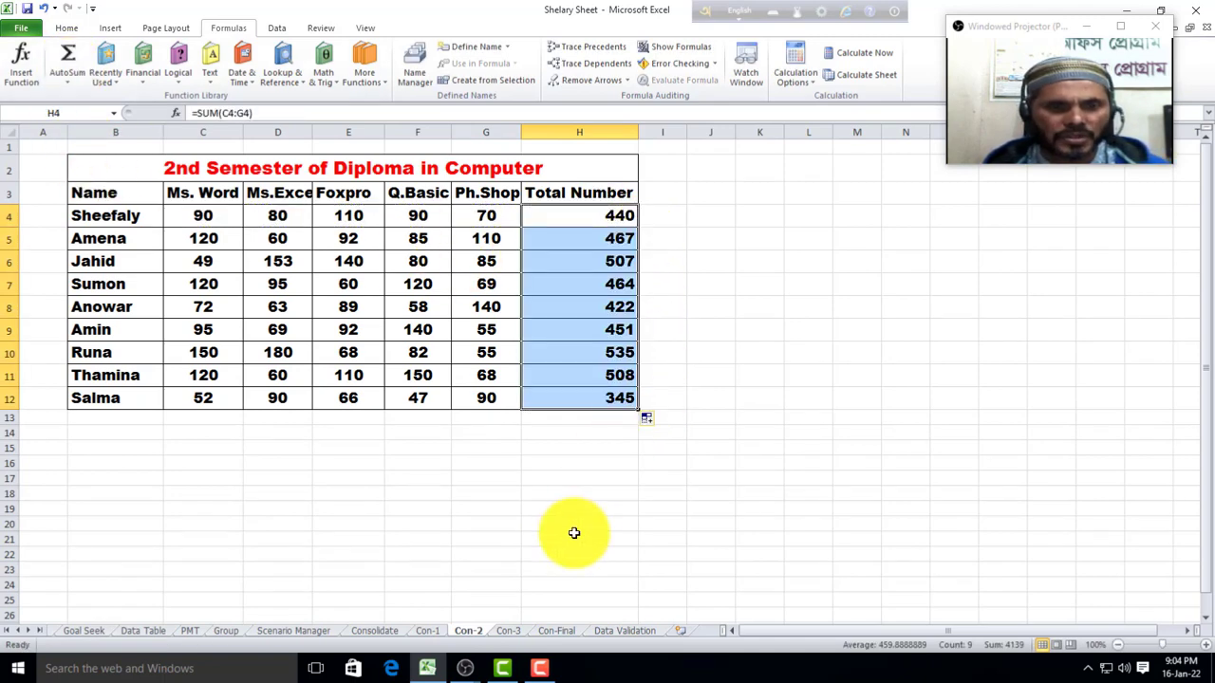
Step: On the Con-3 sheet, total the C5:G5 marks with a SUM formula in H5 and fill it down to H13
{"action": "left_click", "coordinate": [510, 634]}
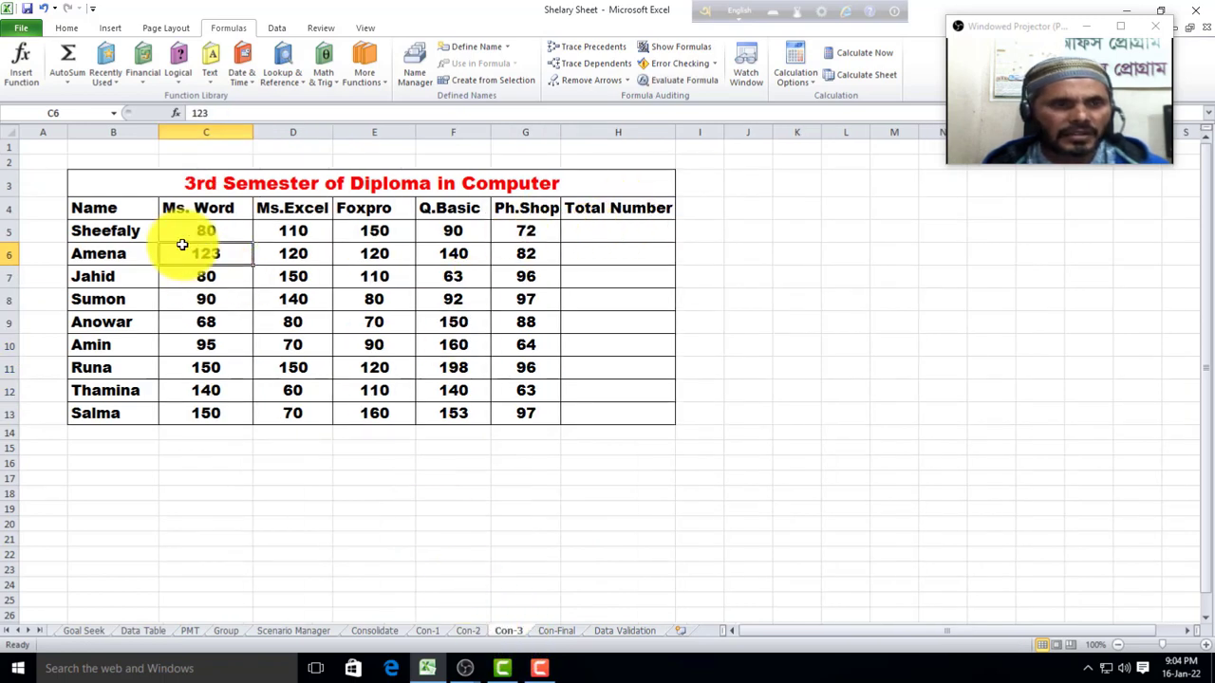
{"action": "left_click", "coordinate": [589, 232]}
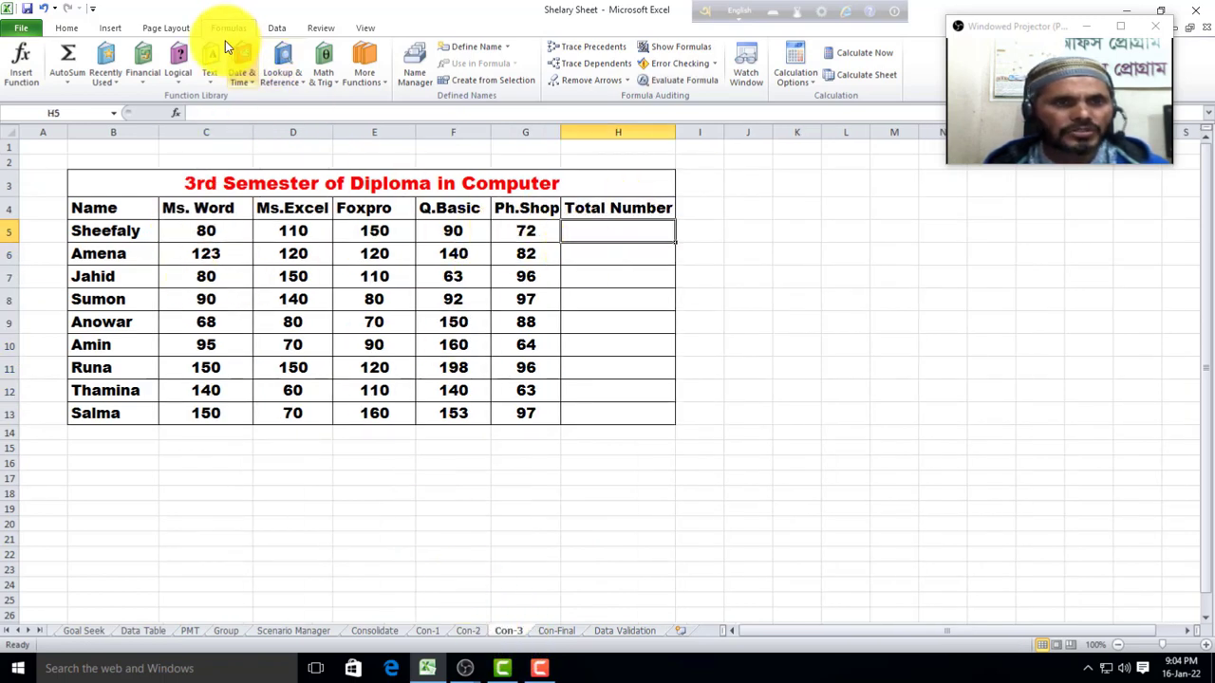
{"action": "left_click", "coordinate": [68, 81]}
{"action": "left_click", "coordinate": [93, 102]}
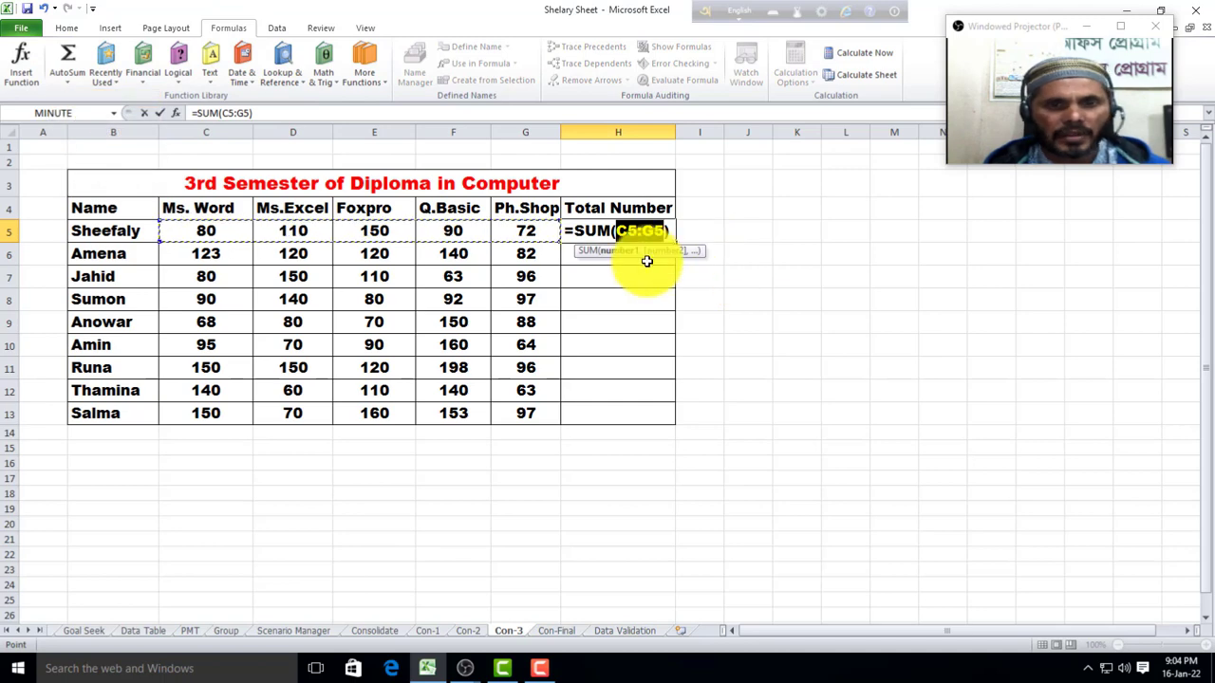
{"action": "key", "text": "Return"}
{"action": "left_click", "coordinate": [661, 235]}
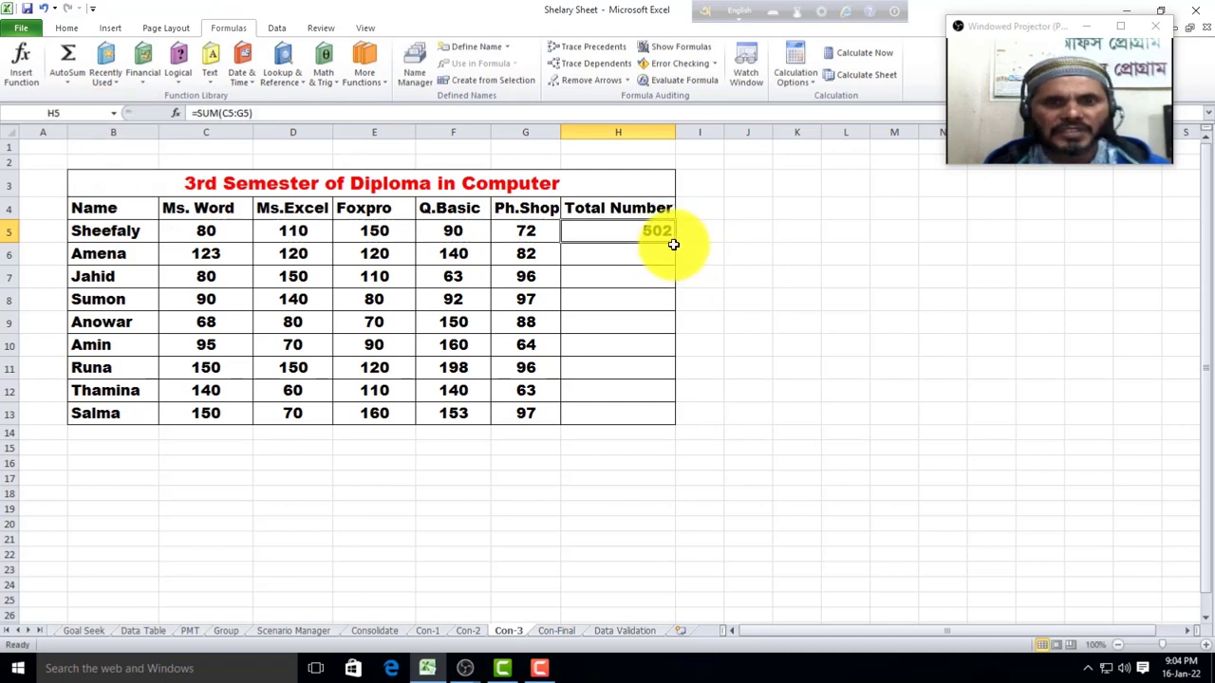
{"action": "left_click_drag", "start_coordinate": [673, 245], "coordinate": [680, 437]}
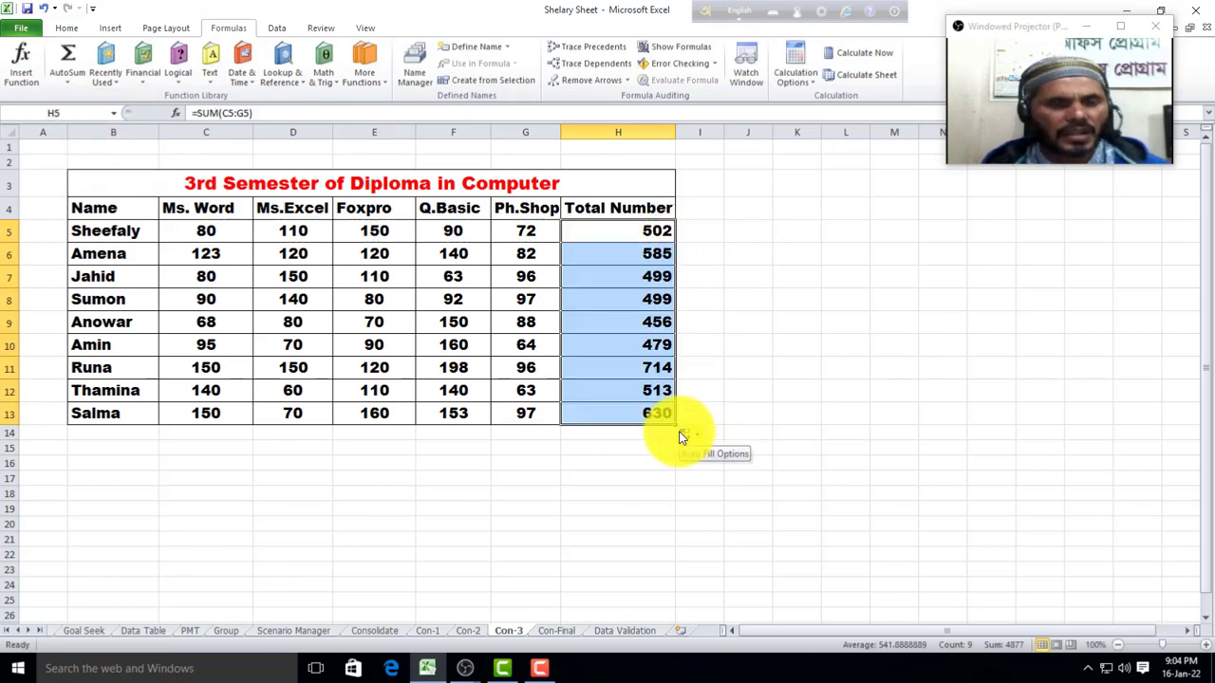
Step: Start a consolidation from cell C5 of the Con-Final sheet using the Sum function
{"action": "left_click", "coordinate": [560, 630]}
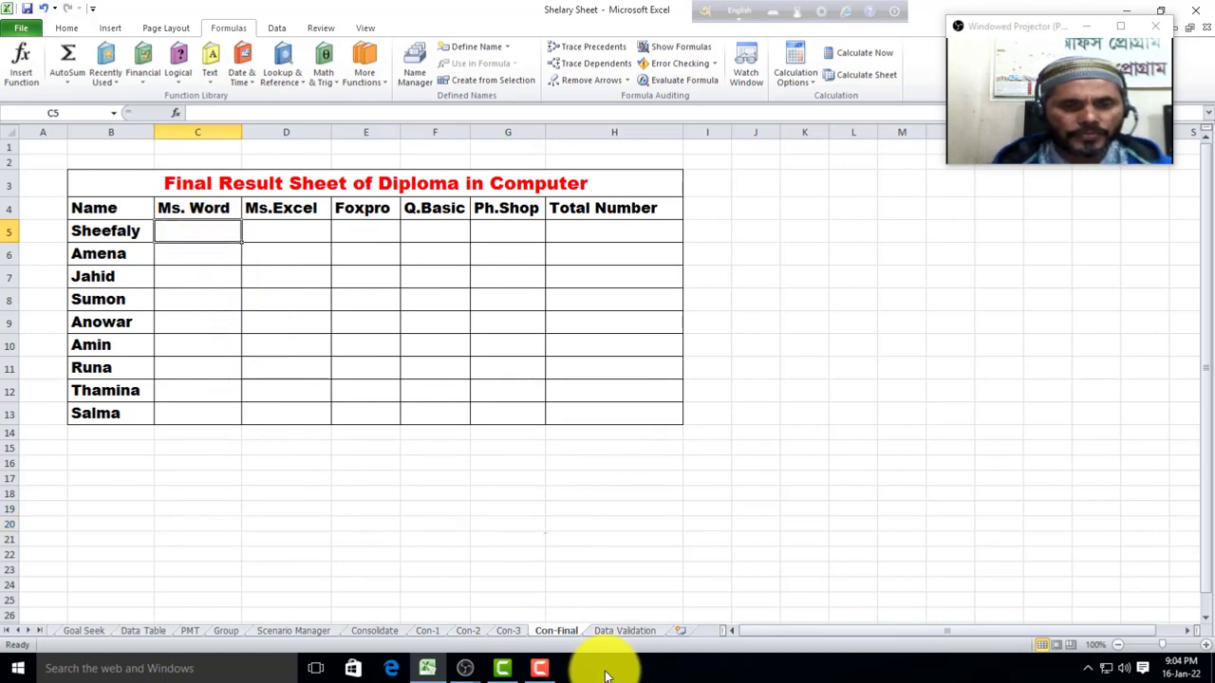
{"action": "left_click", "coordinate": [275, 28]}
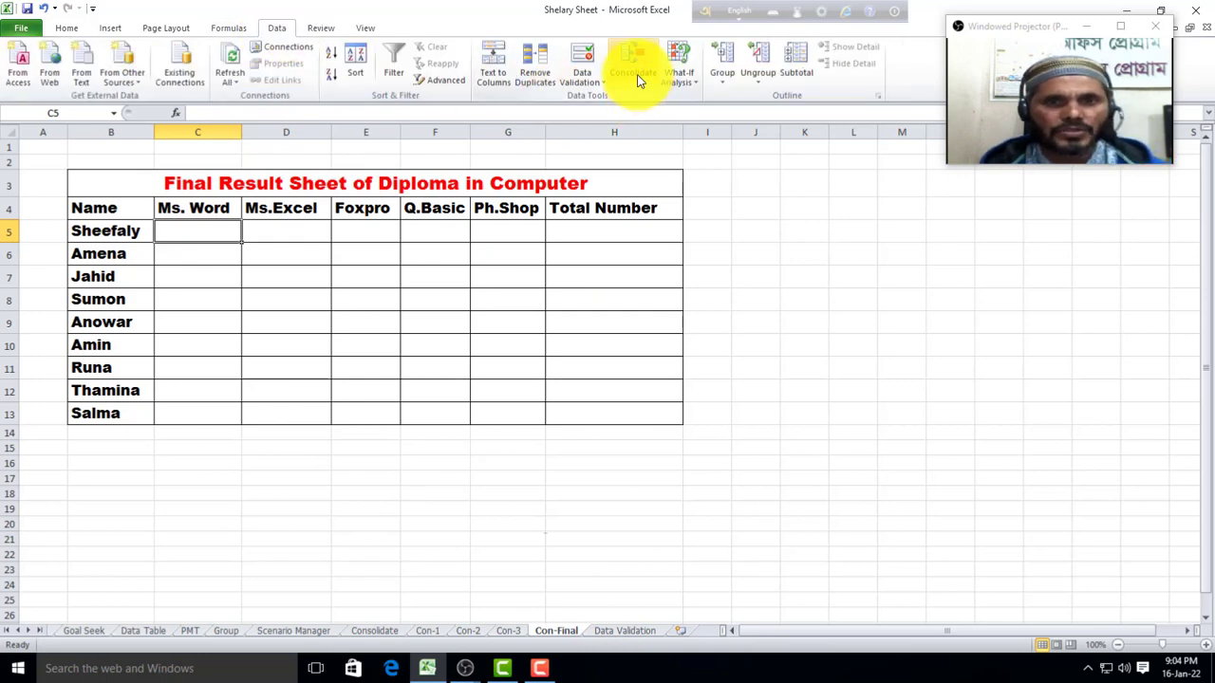
{"action": "left_click", "coordinate": [635, 77]}
{"action": "left_click_drag", "start_coordinate": [483, 228], "coordinate": [793, 228]}
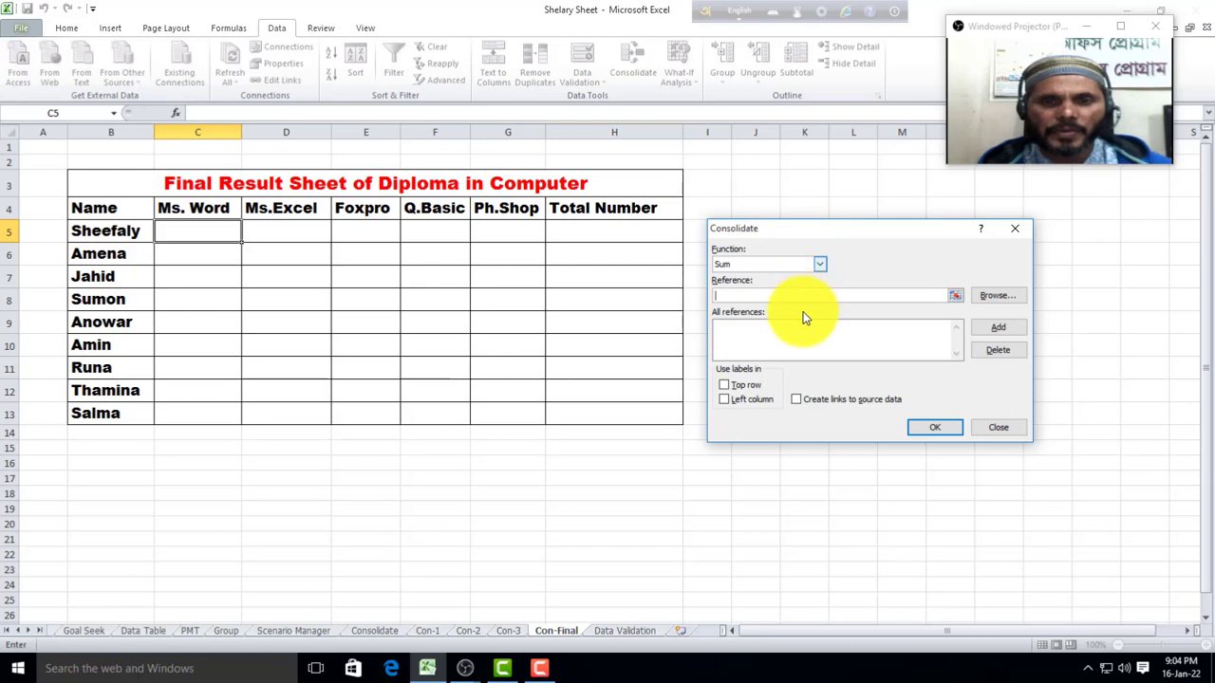
{"action": "left_click", "coordinate": [820, 265]}
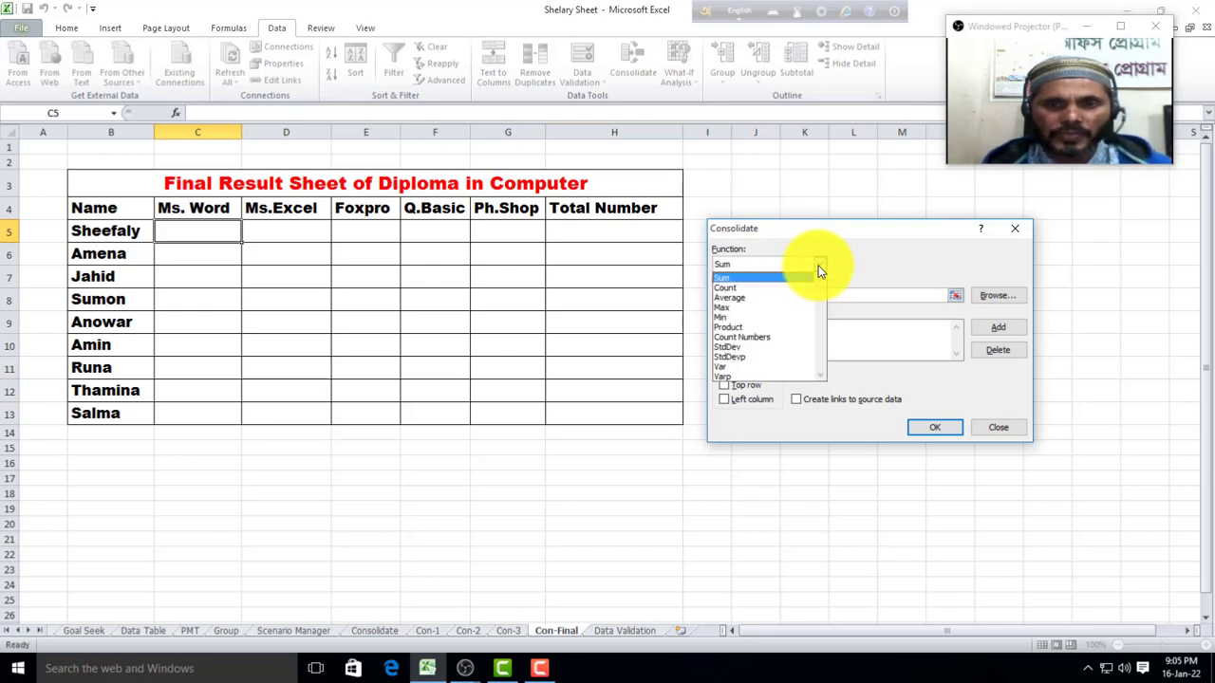
{"action": "left_click", "coordinate": [750, 276]}
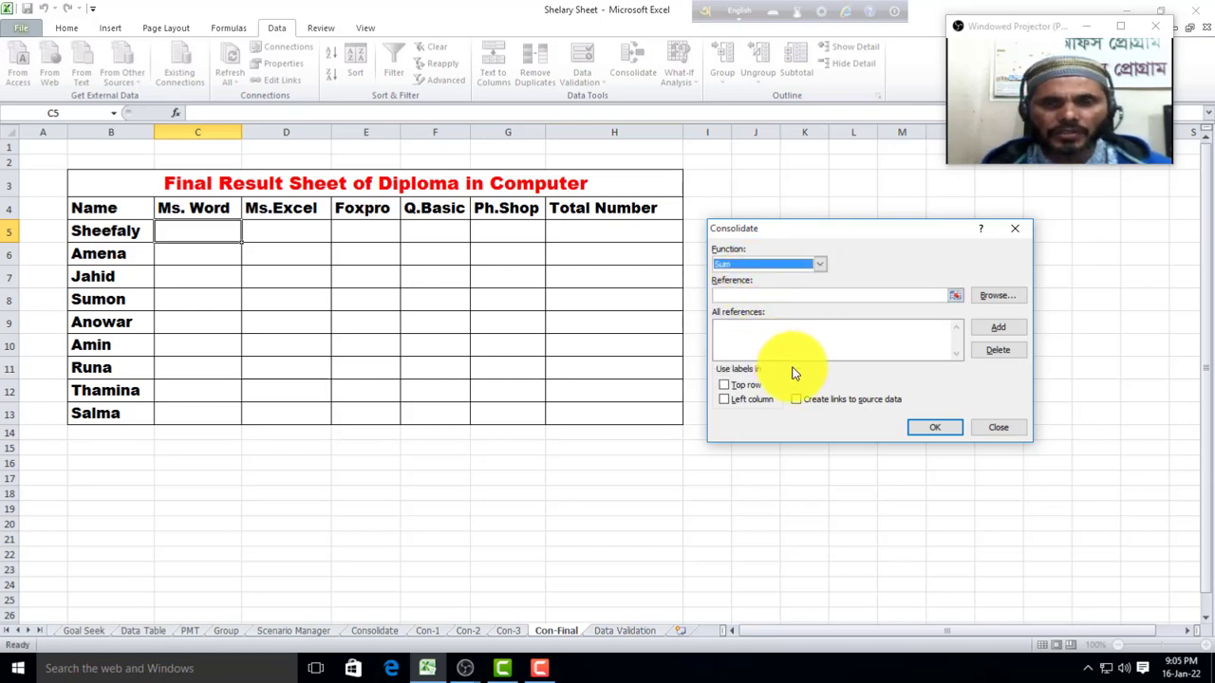
Step: Add the marks range C4:H12 on the Con-1 sheet to the consolidation references
{"action": "left_click", "coordinate": [735, 296]}
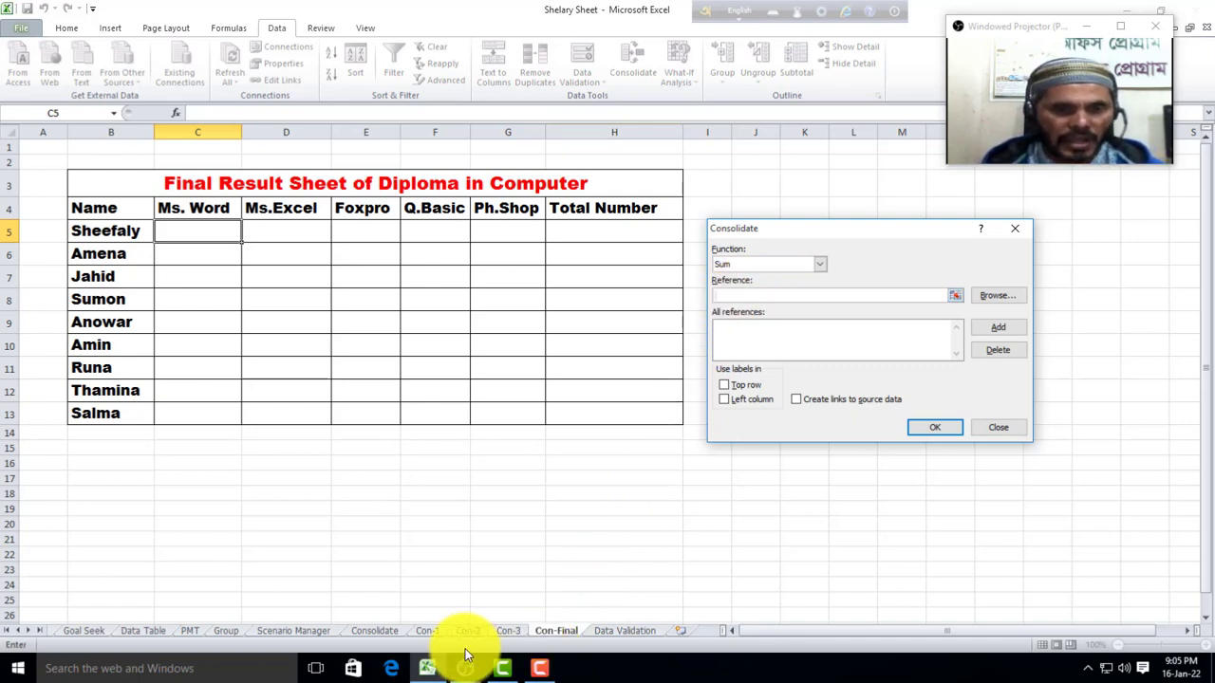
{"action": "left_click", "coordinate": [427, 630]}
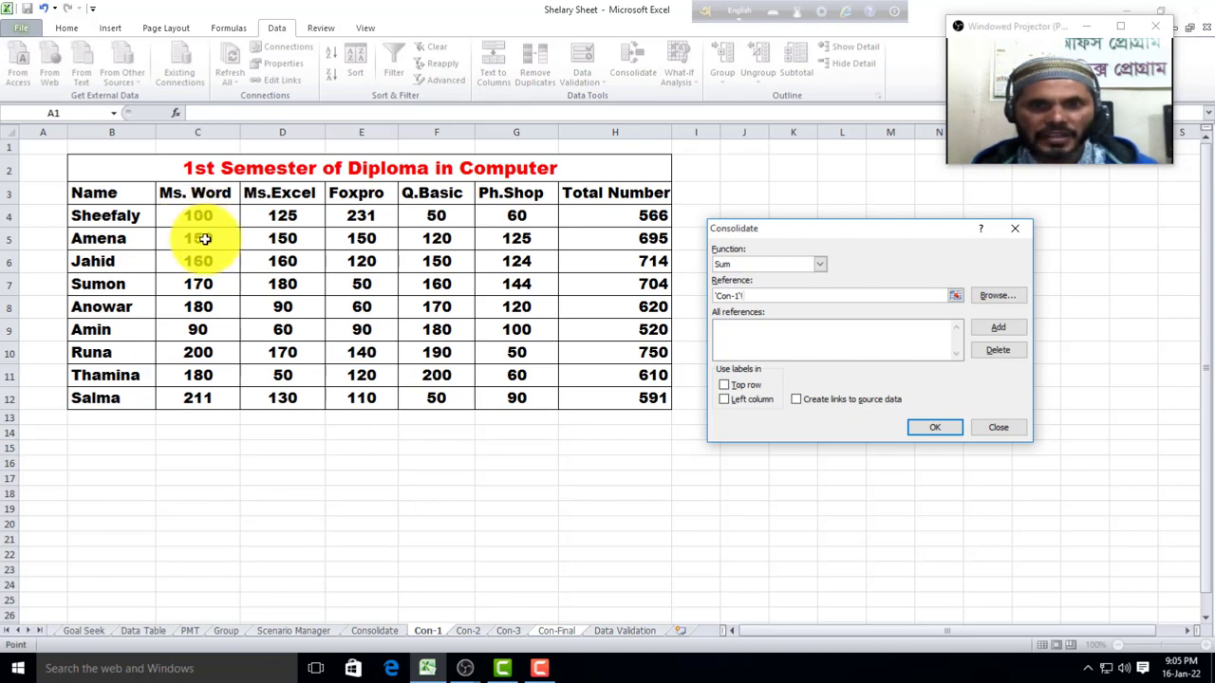
{"action": "left_click_drag", "start_coordinate": [194, 218], "coordinate": [622, 402]}
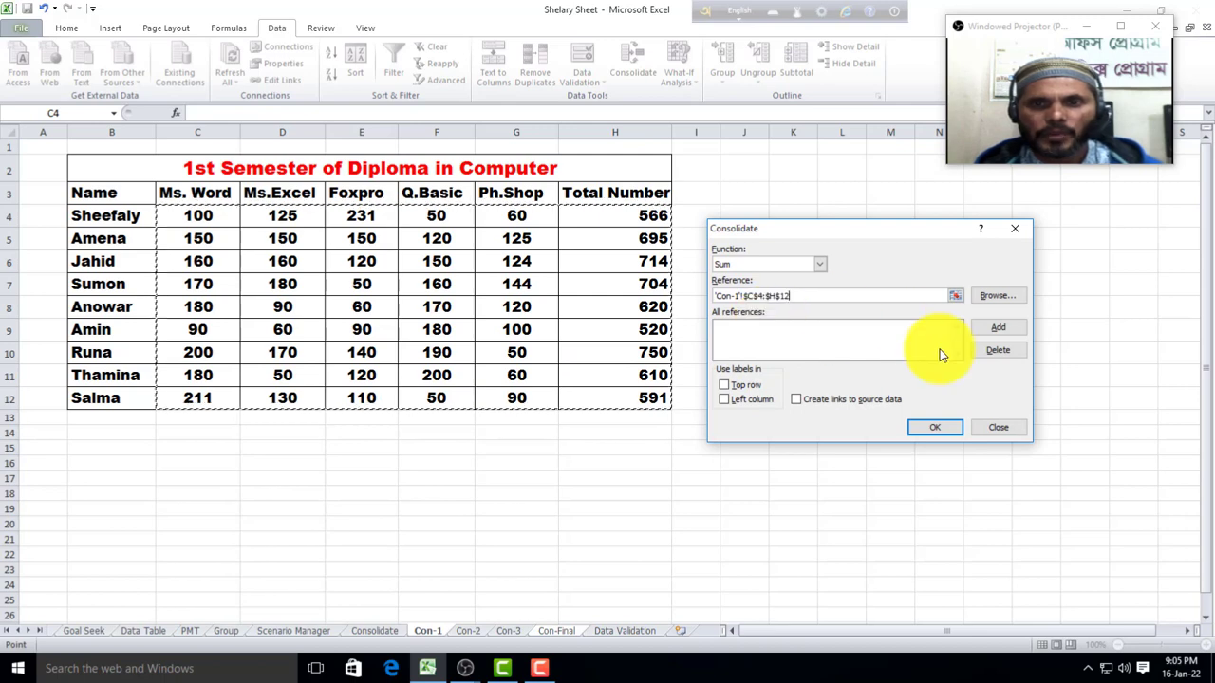
{"action": "left_click", "coordinate": [1003, 329]}
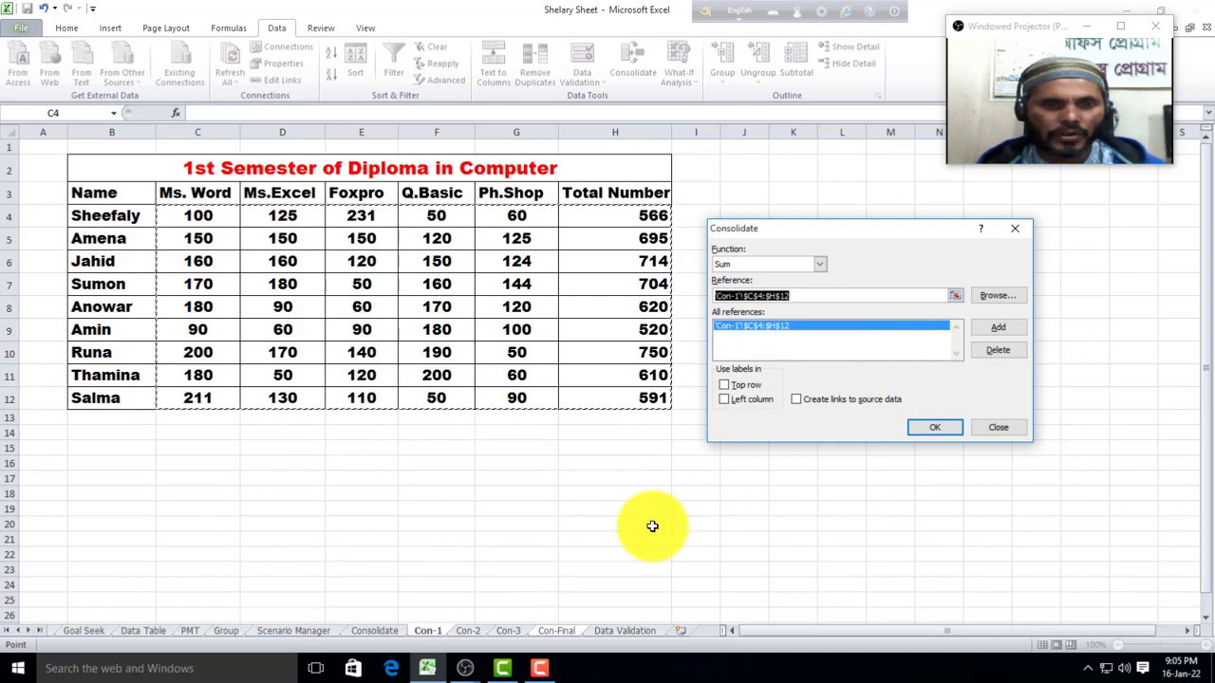
Step: Add the range C4:H13 on the Con-2 sheet to the consolidation references
{"action": "left_click", "coordinate": [474, 629]}
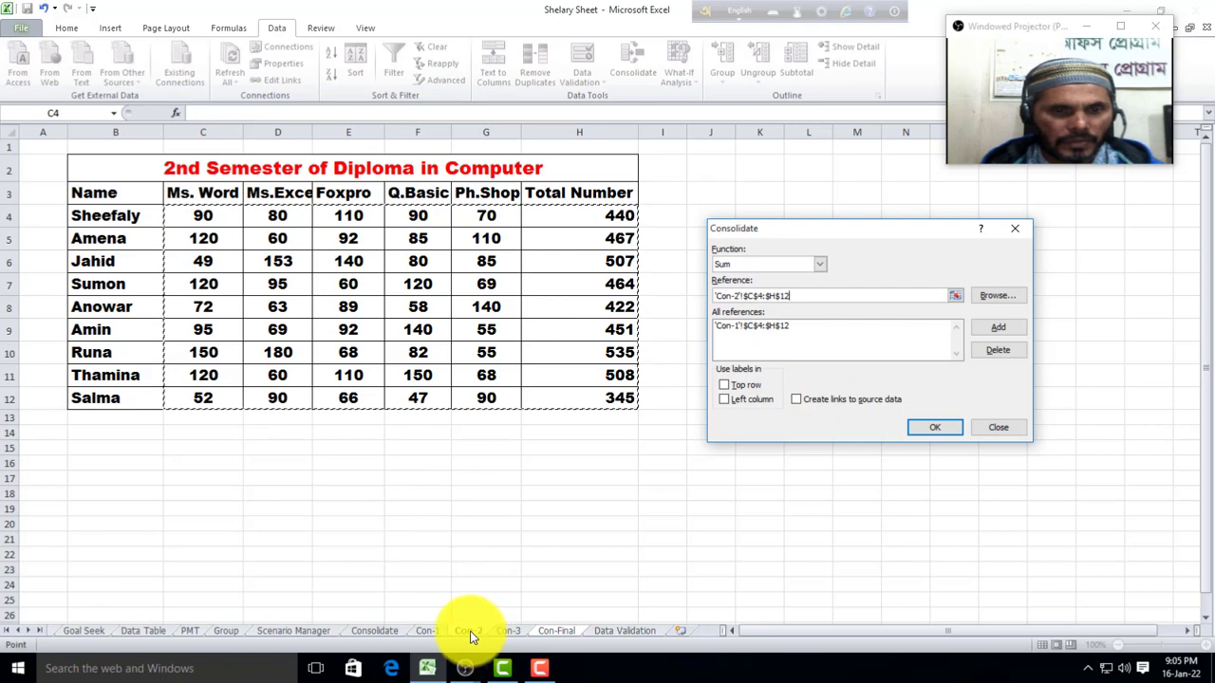
{"action": "left_click_drag", "start_coordinate": [186, 219], "coordinate": [570, 422]}
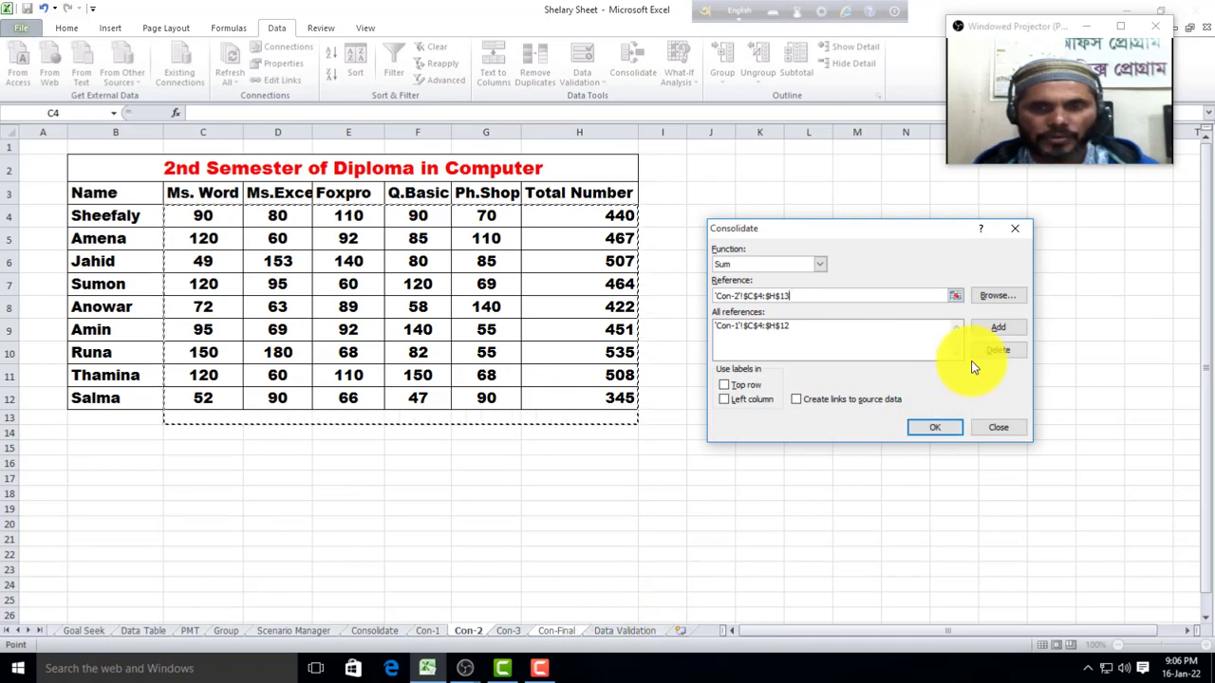
{"action": "left_click", "coordinate": [998, 329]}
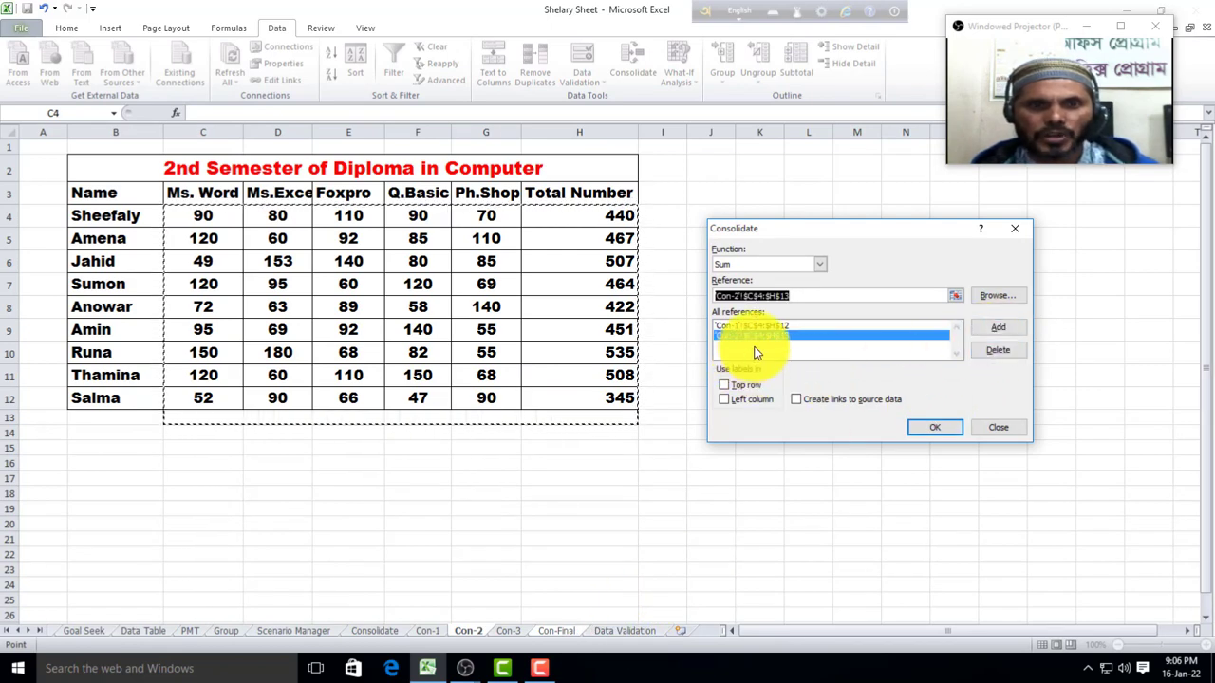
Step: Add the marks range C5:H13 on the Con-3 sheet as a reference and run the consolidation into Con-Final
{"action": "left_click", "coordinate": [511, 632]}
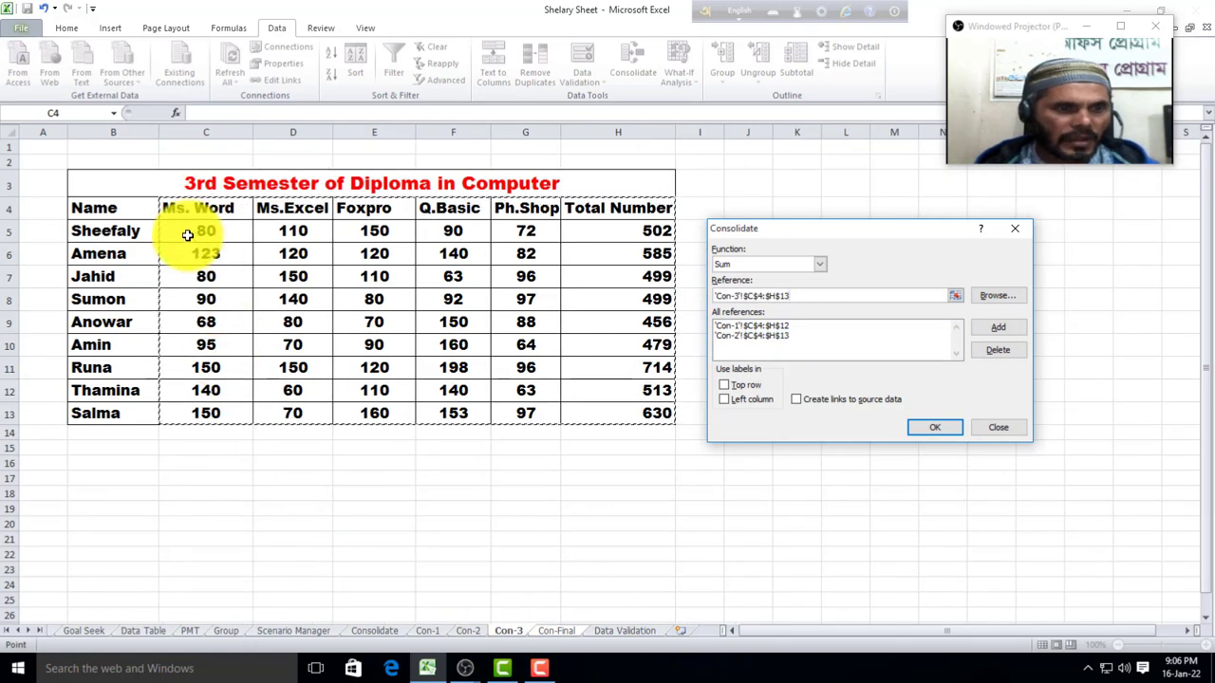
{"action": "left_click_drag", "start_coordinate": [186, 234], "coordinate": [621, 418]}
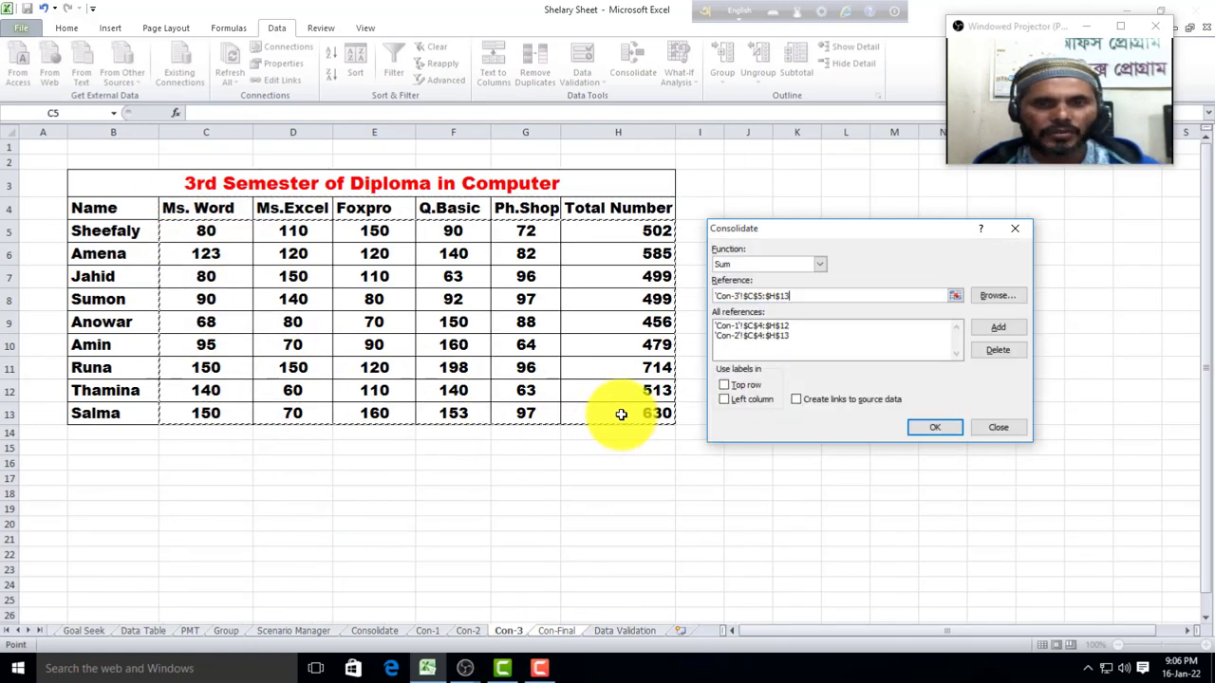
{"action": "left_click", "coordinate": [998, 327]}
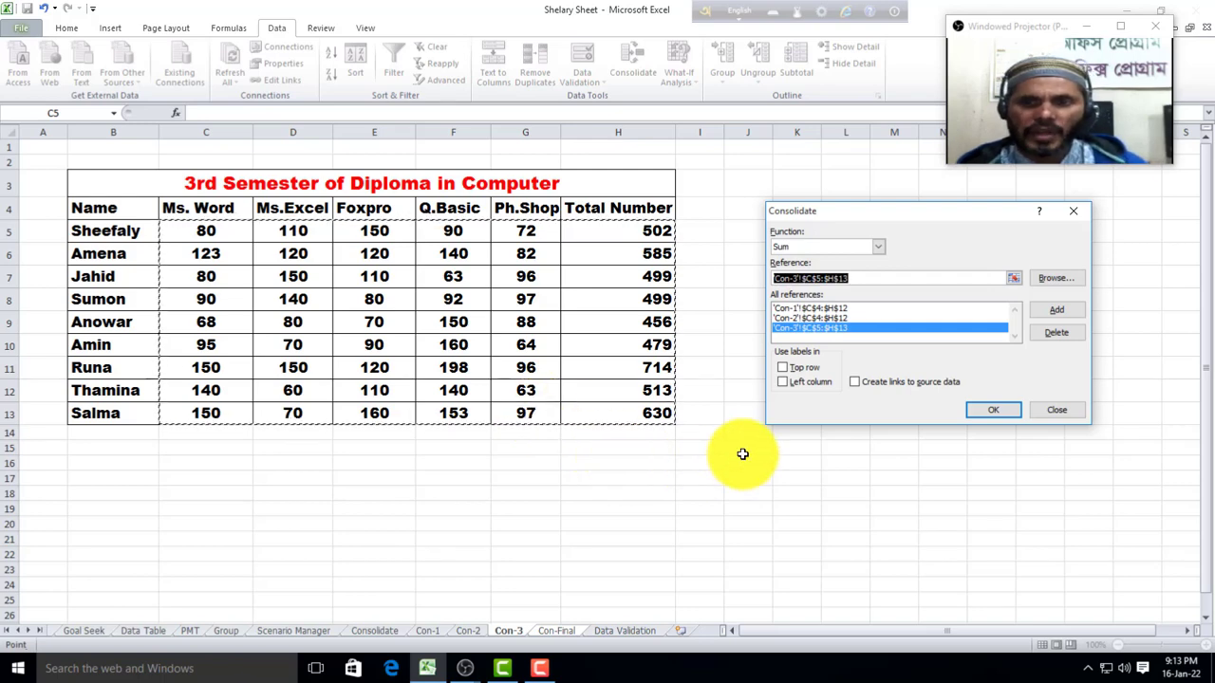
{"action": "left_click", "coordinate": [987, 414]}
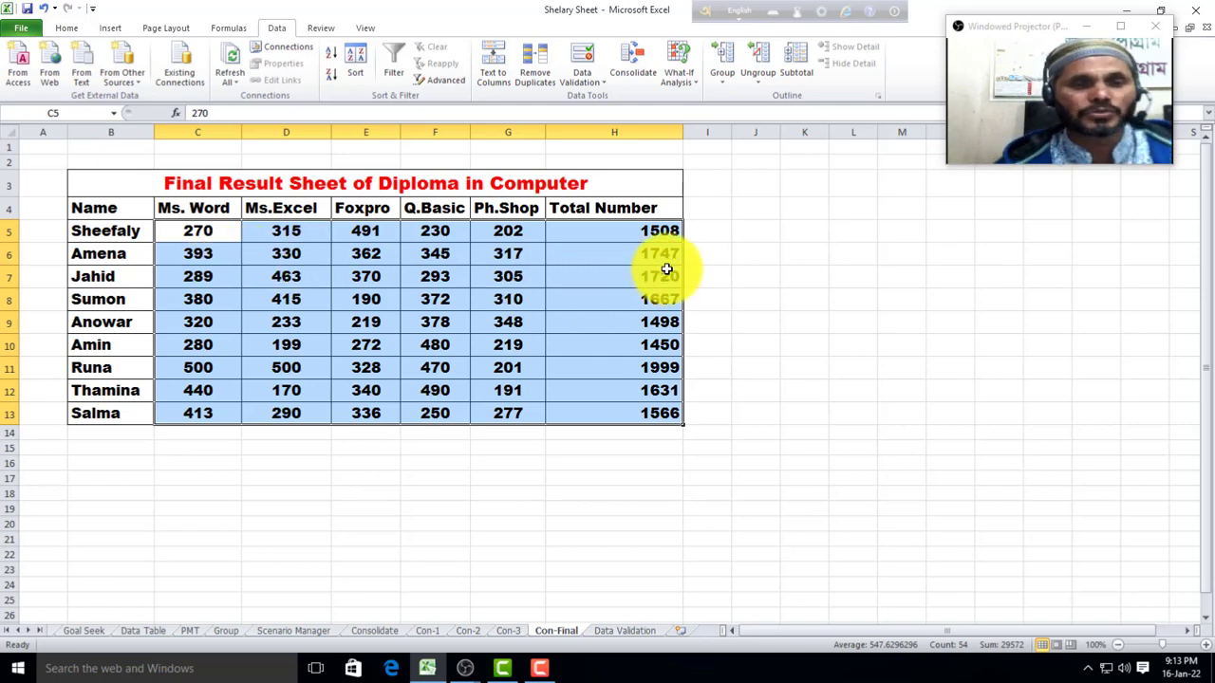
{"action": "left_click", "coordinate": [271, 476]}
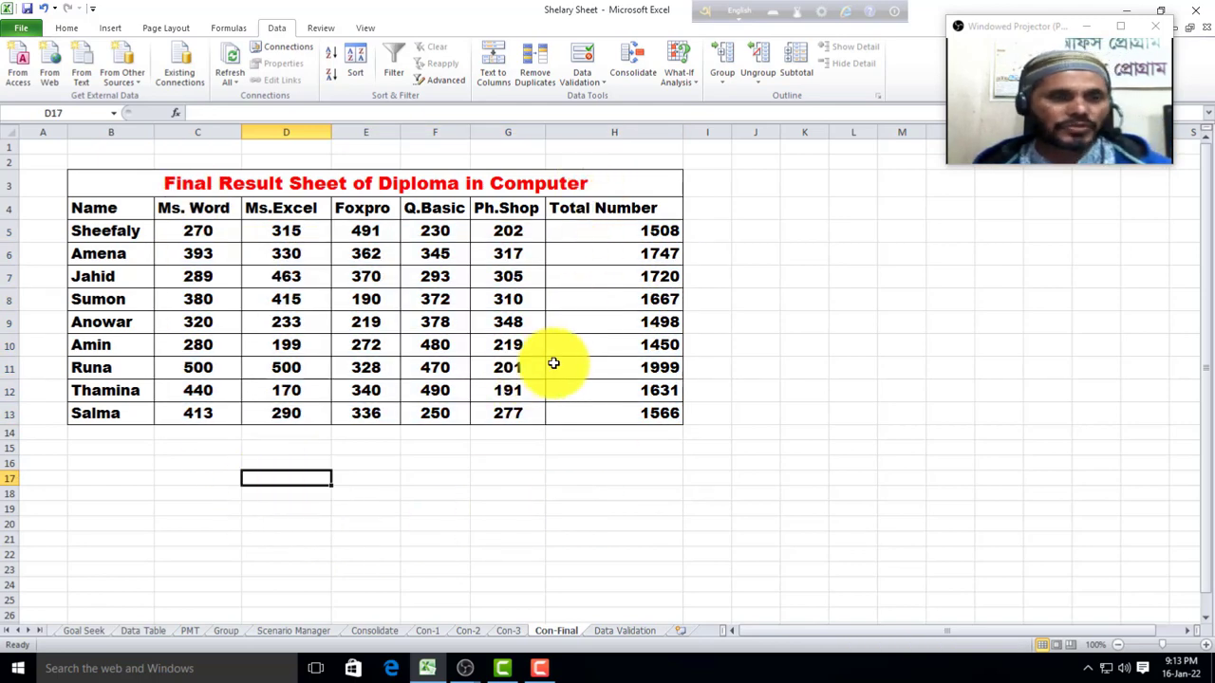
Step: Review the stored consolidation references, the semester tables on Con-1 to Con-3 and the combined table on Con-Final
{"action": "left_click", "coordinate": [628, 73]}
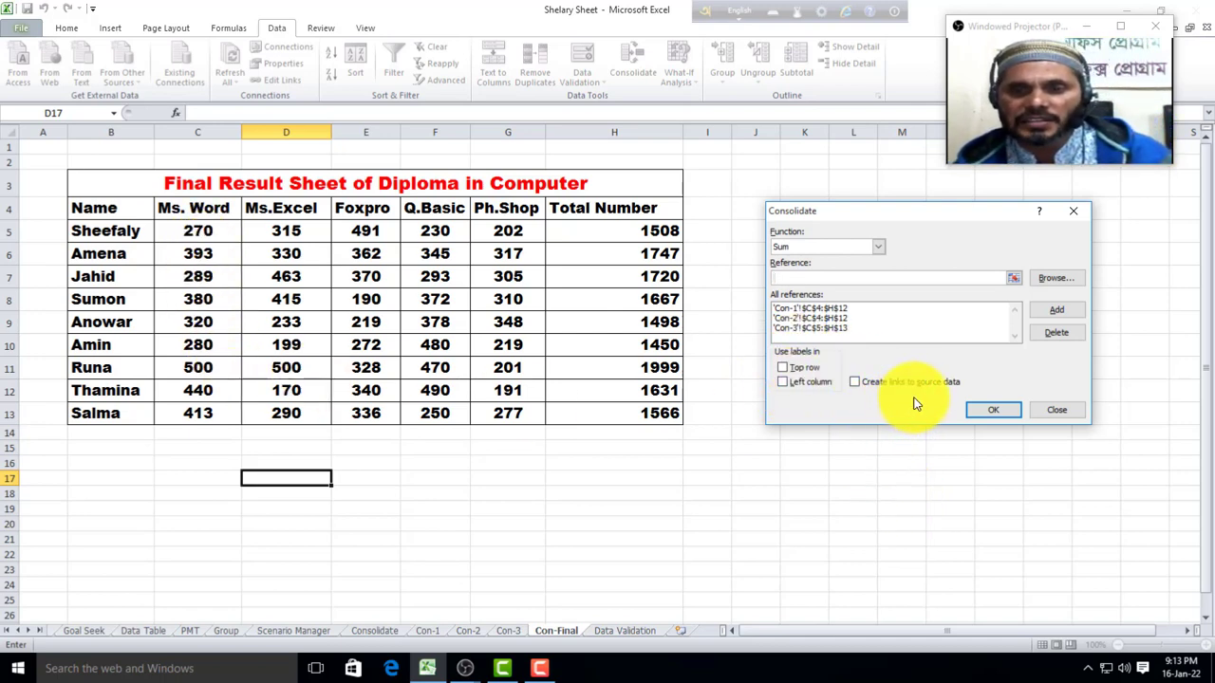
{"action": "left_click", "coordinate": [1057, 411]}
{"action": "left_click", "coordinate": [426, 631]}
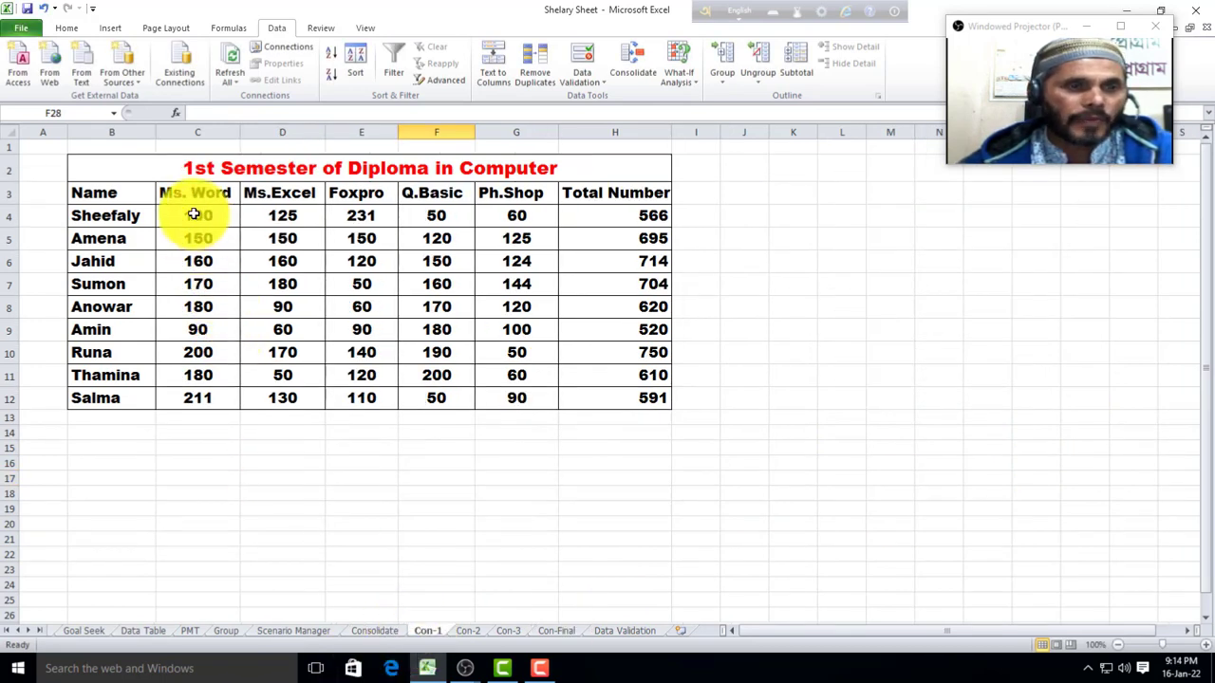
{"action": "left_click", "coordinate": [467, 632]}
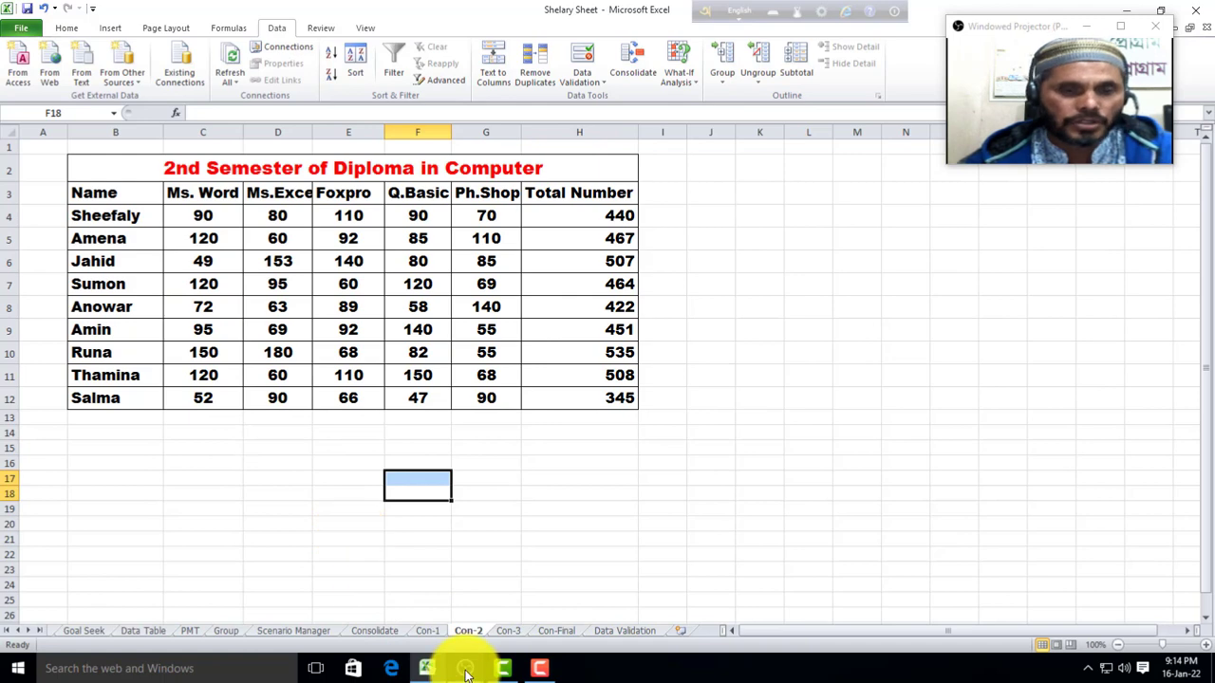
{"action": "left_click", "coordinate": [509, 631]}
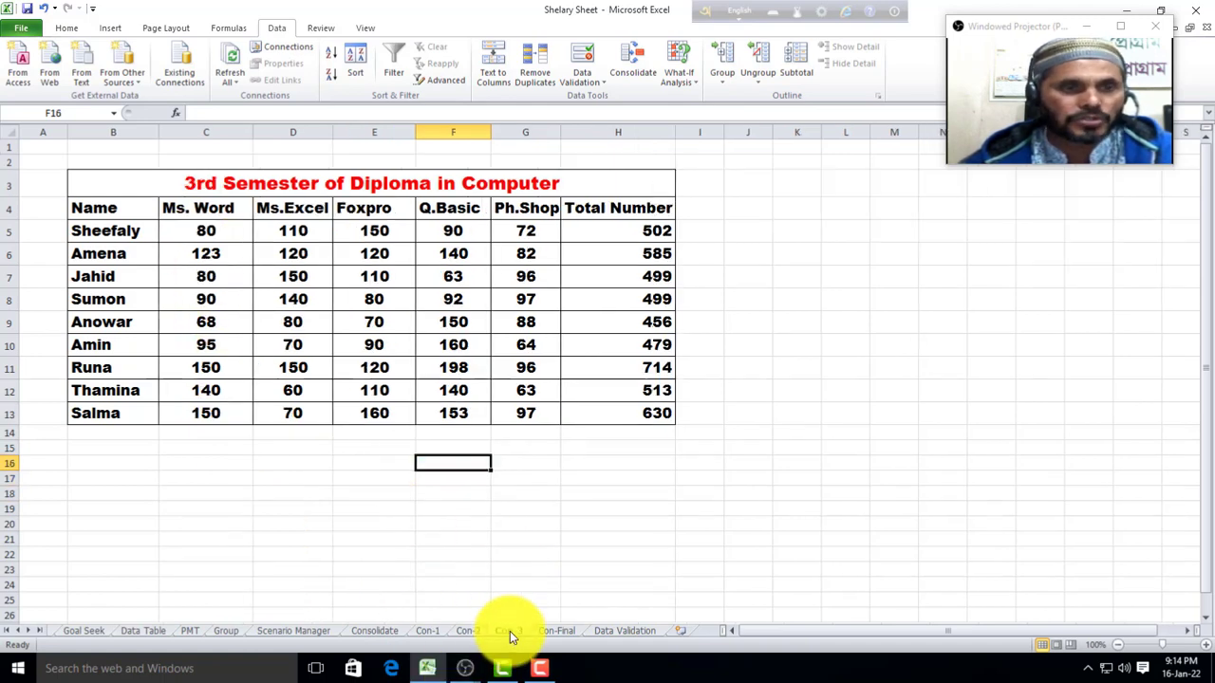
{"action": "left_click", "coordinate": [558, 631]}
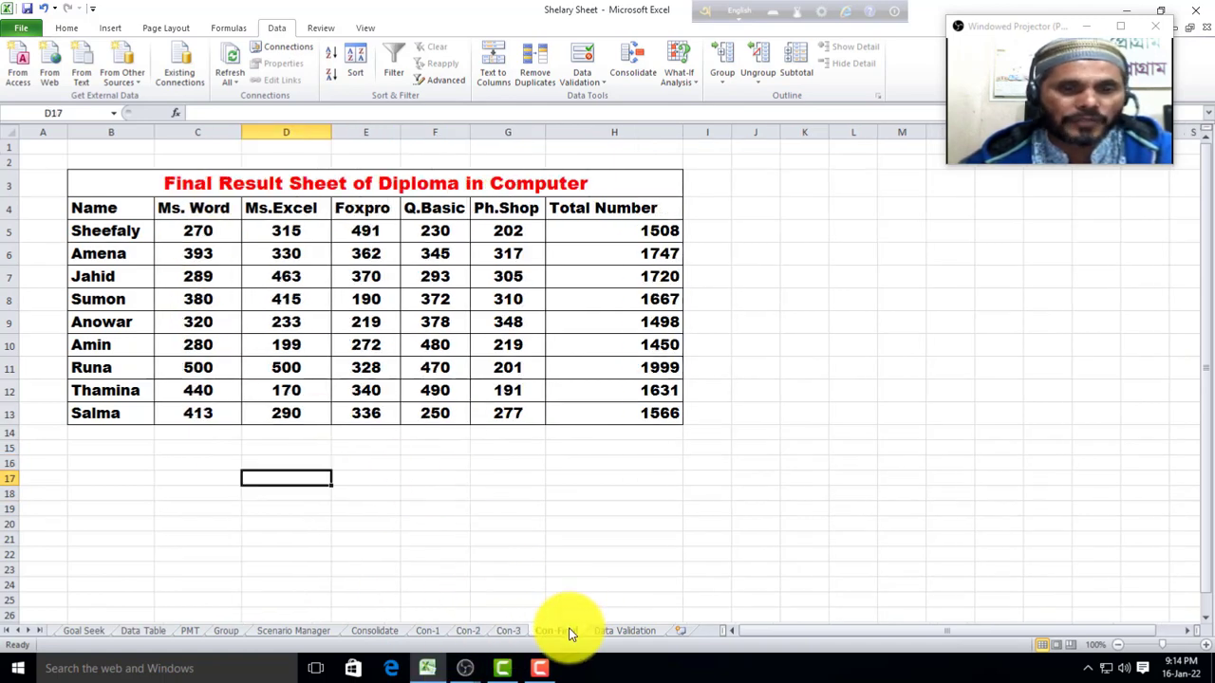
Step: Set the Ms. Word mark in C4 on Con-1 to 120 and check the result table on Con-Final
{"action": "left_click", "coordinate": [429, 631]}
{"action": "left_click", "coordinate": [182, 220]}
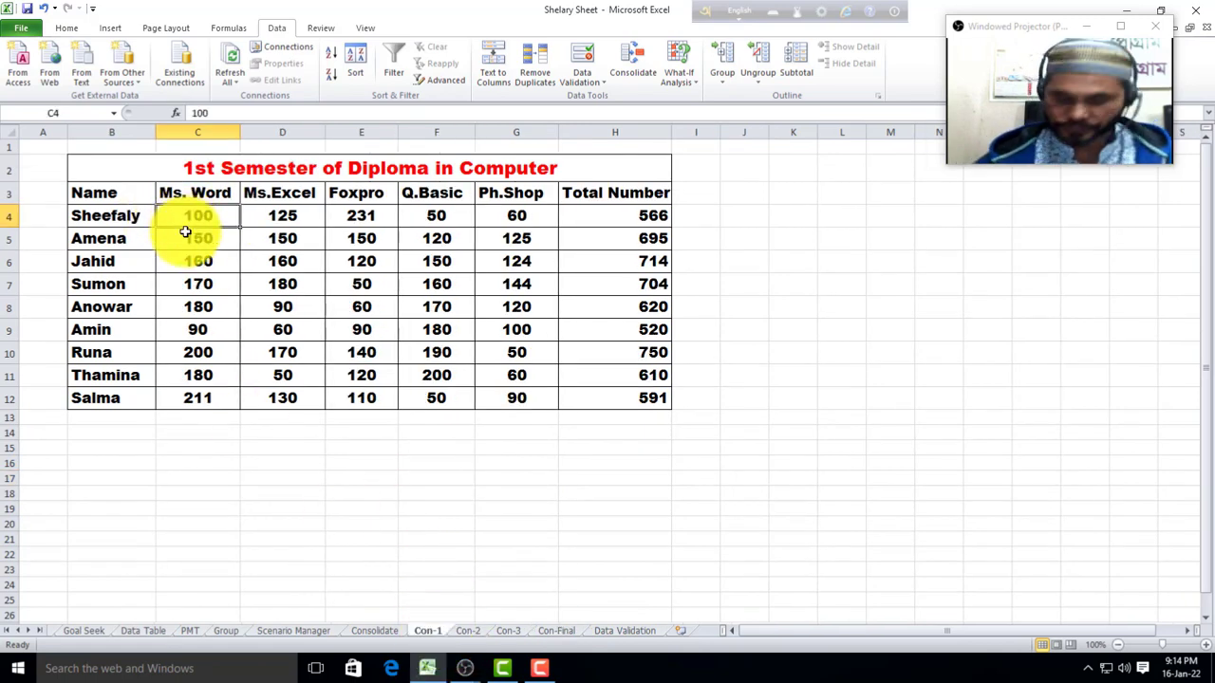
{"action": "type", "text": "12"}
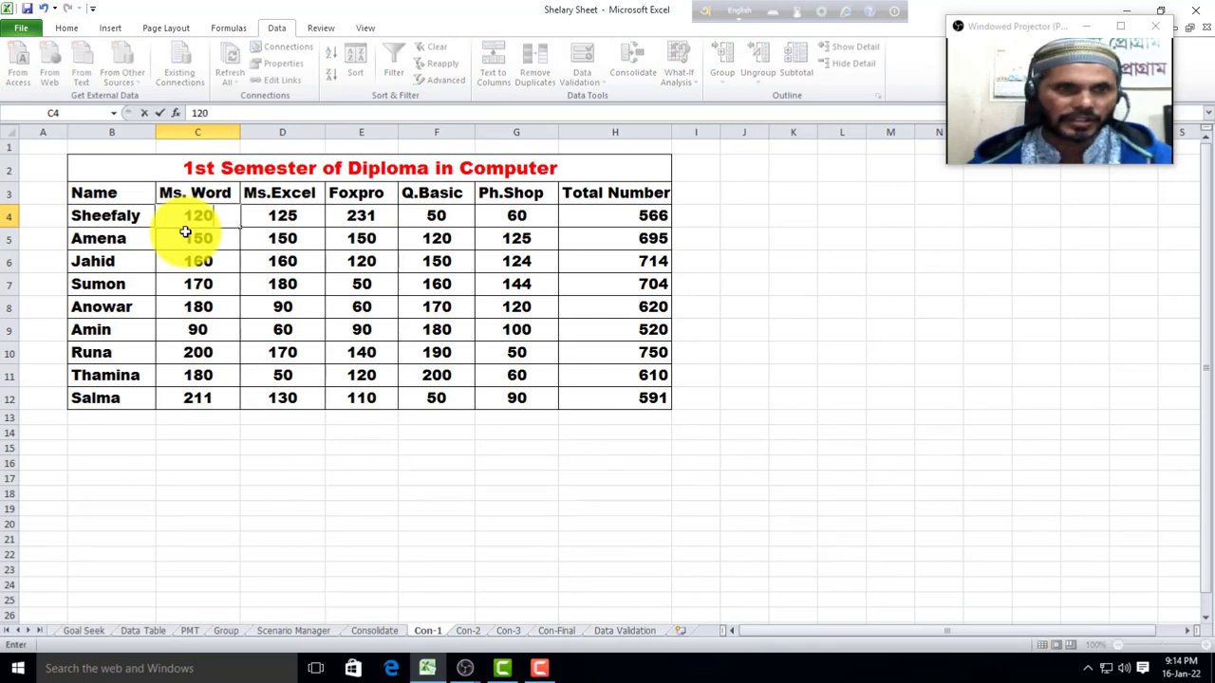
{"action": "key", "text": "Return"}
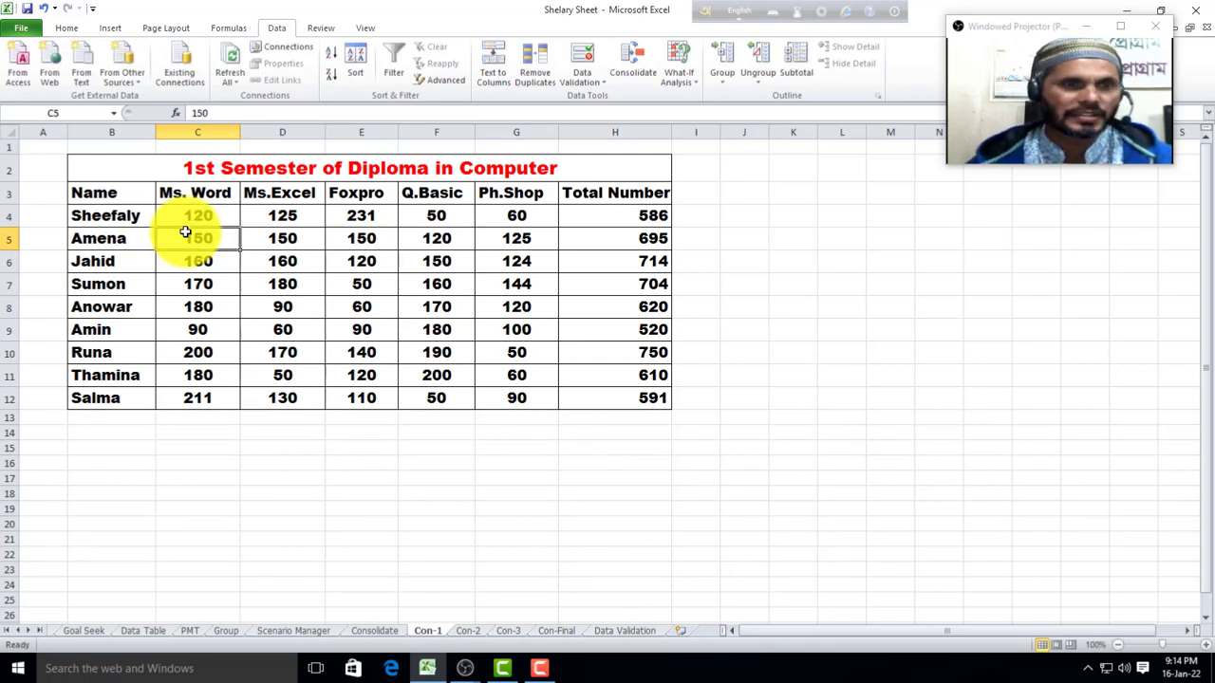
{"action": "left_click", "coordinate": [553, 632]}
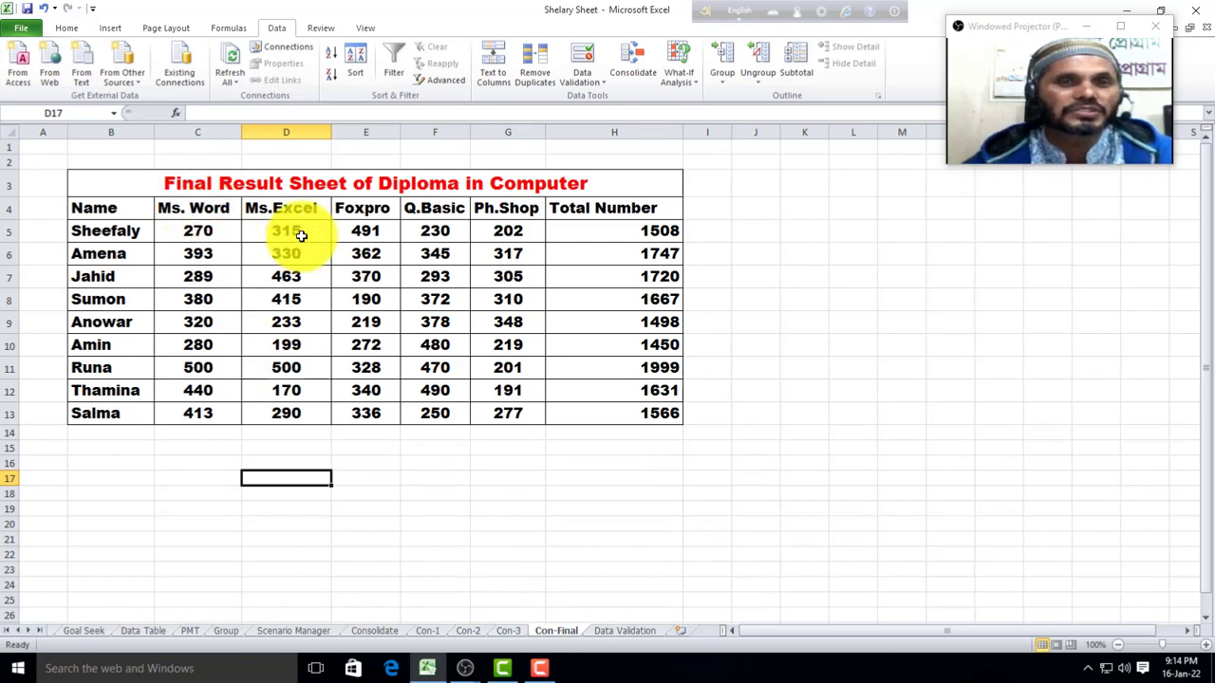
Step: Delete the Con-1, Con-2 and Con-3 references from the consolidation settings and close them without consolidating
{"action": "left_click", "coordinate": [627, 73]}
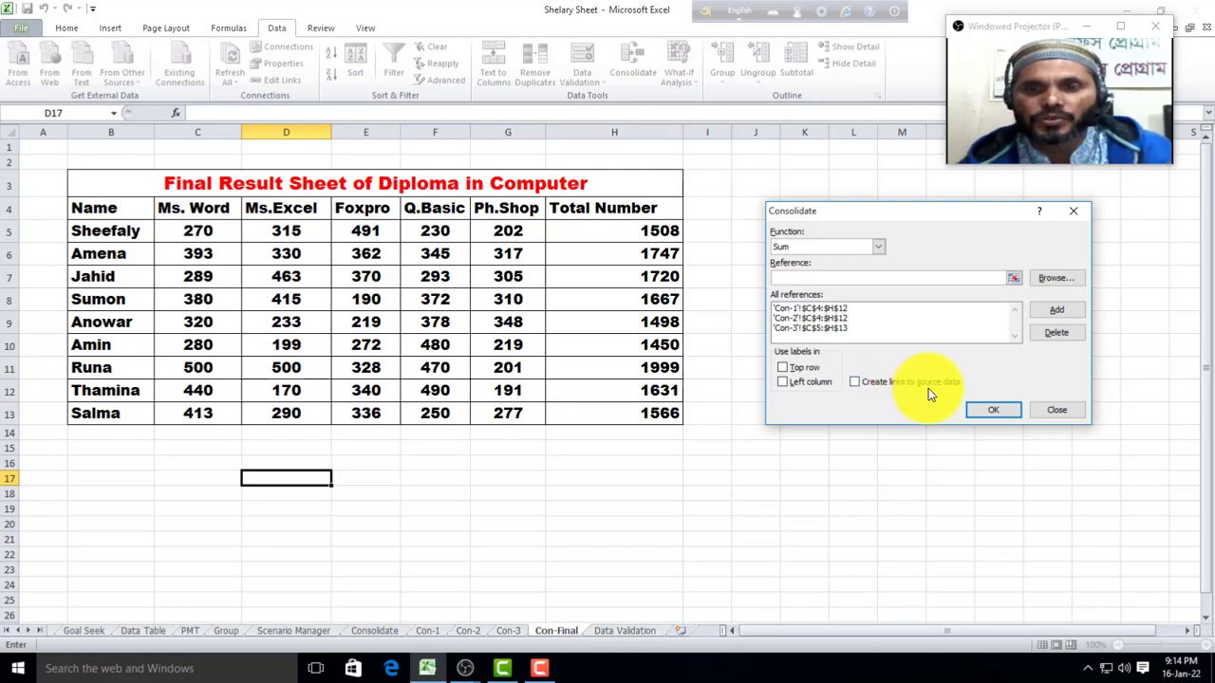
{"action": "left_click_drag", "start_coordinate": [862, 211], "coordinate": [357, 275]}
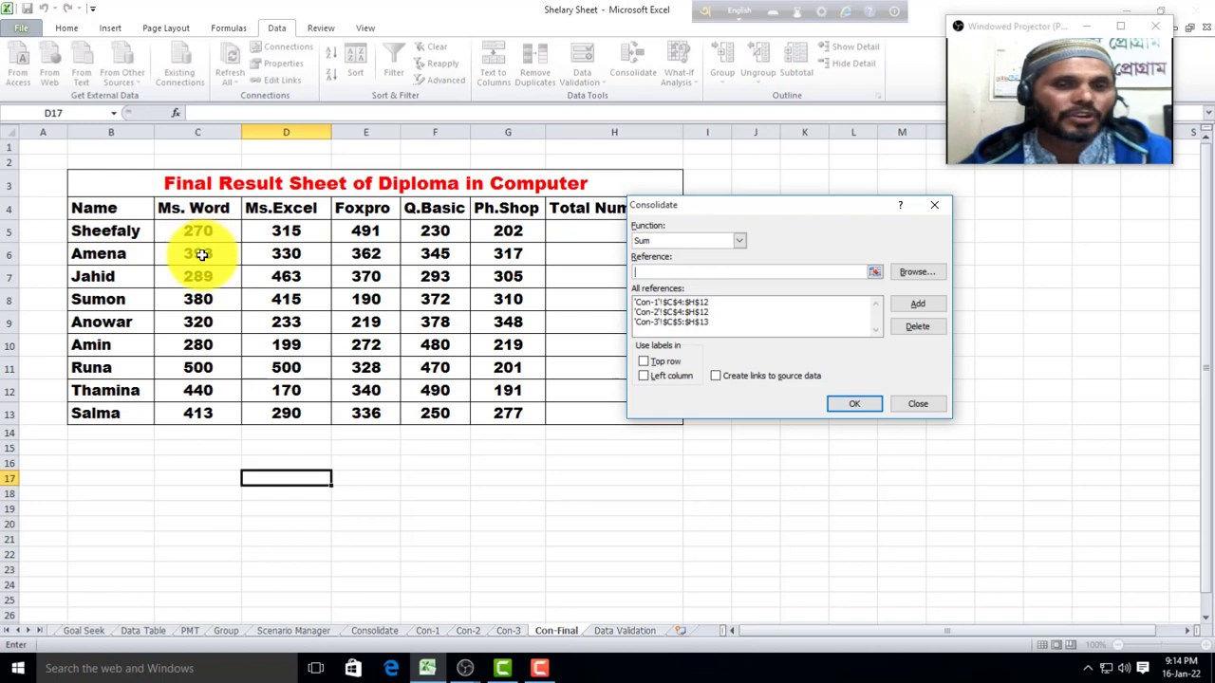
{"action": "left_click", "coordinate": [463, 628]}
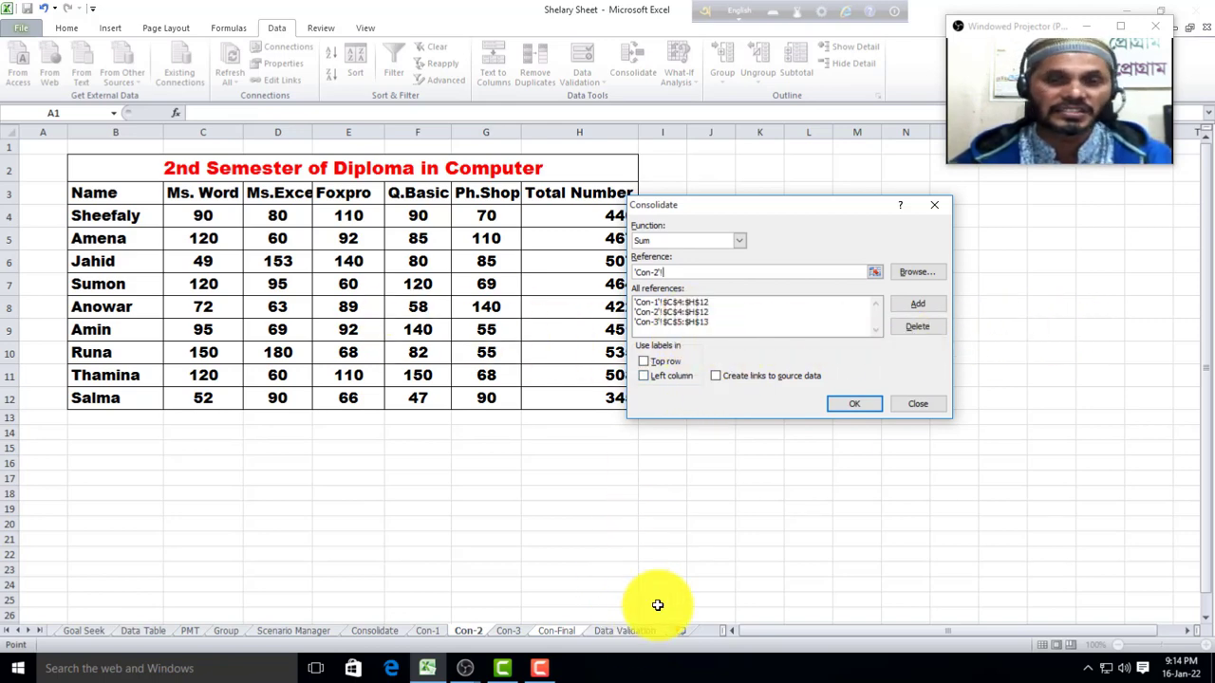
{"action": "left_click", "coordinate": [705, 323]}
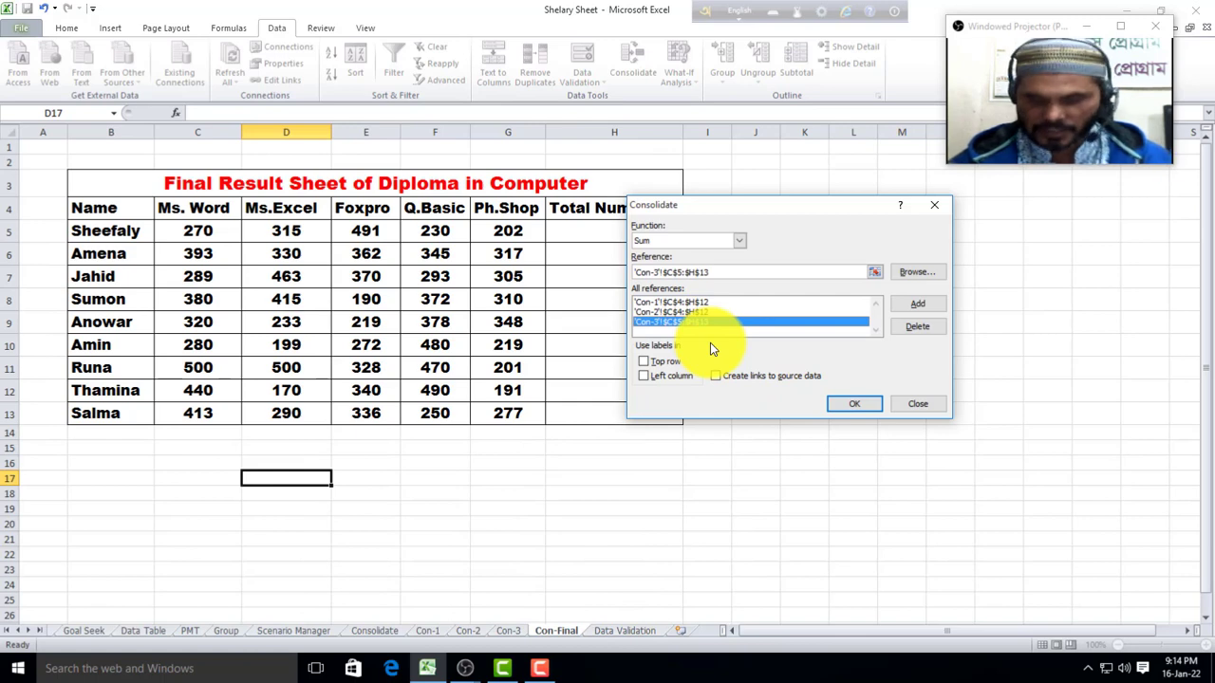
{"action": "left_click", "coordinate": [916, 327]}
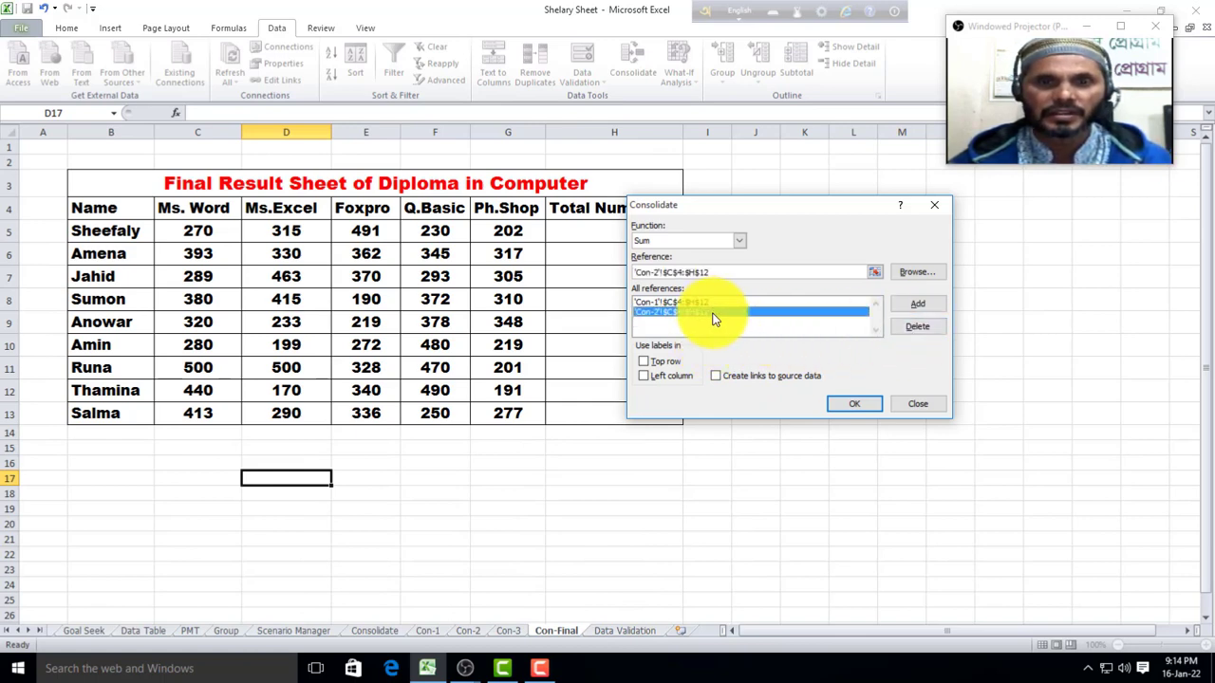
{"action": "left_click", "coordinate": [915, 327]}
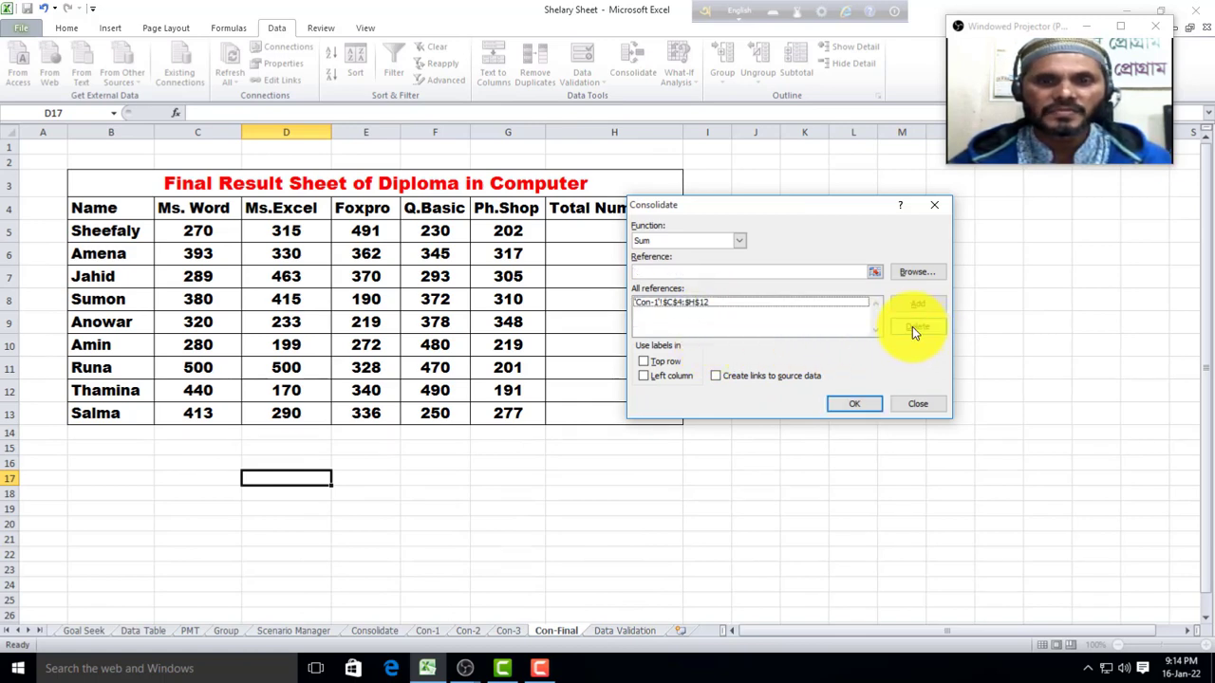
{"action": "left_click", "coordinate": [710, 303]}
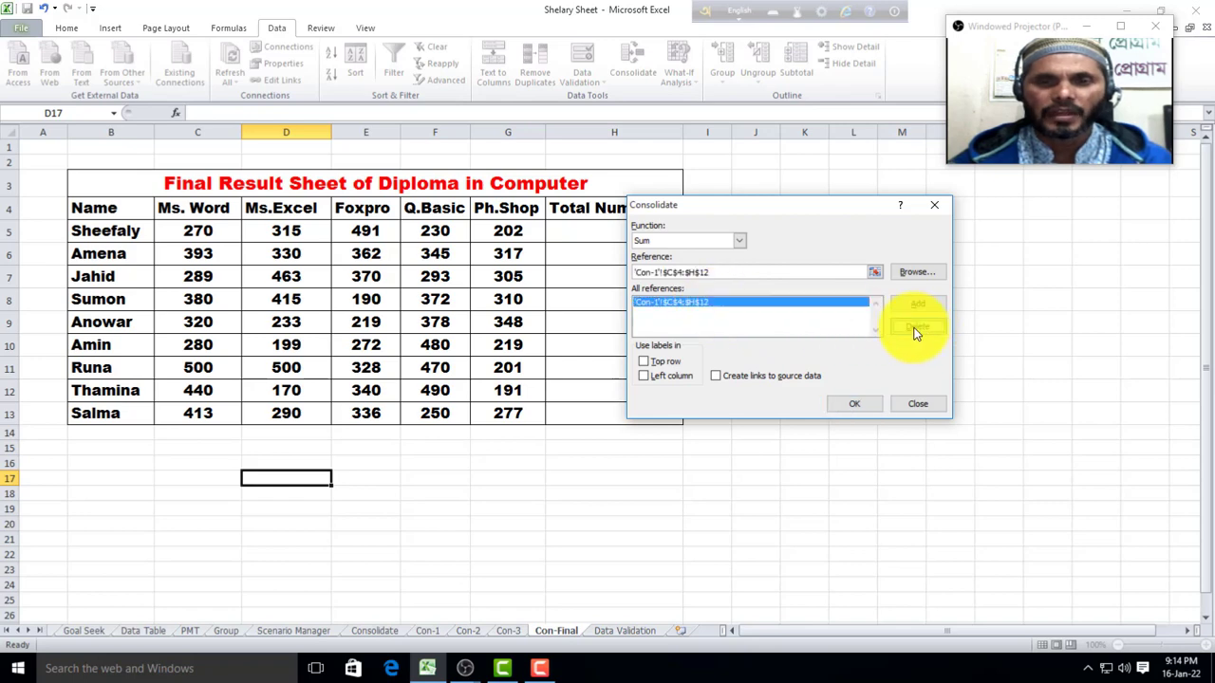
{"action": "left_click", "coordinate": [915, 329]}
{"action": "left_click", "coordinate": [917, 404]}
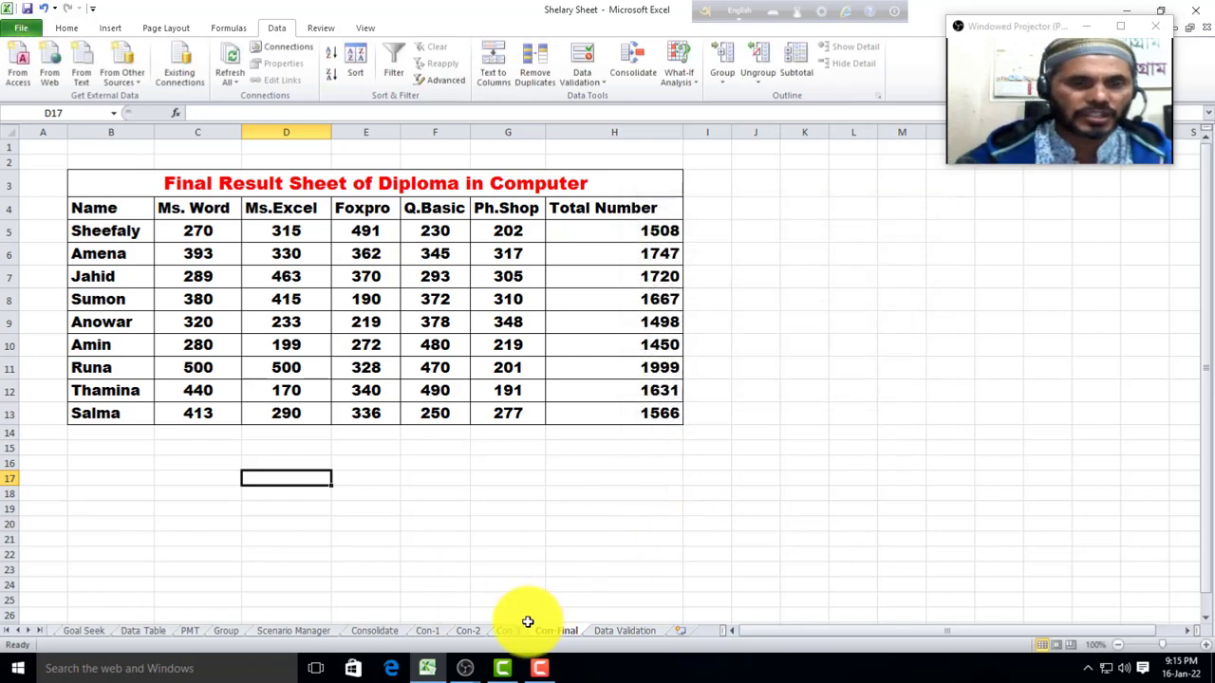
Step: Clear the consolidated marks in C5:H13 on the Con-Final sheet
{"action": "left_click", "coordinate": [428, 632]}
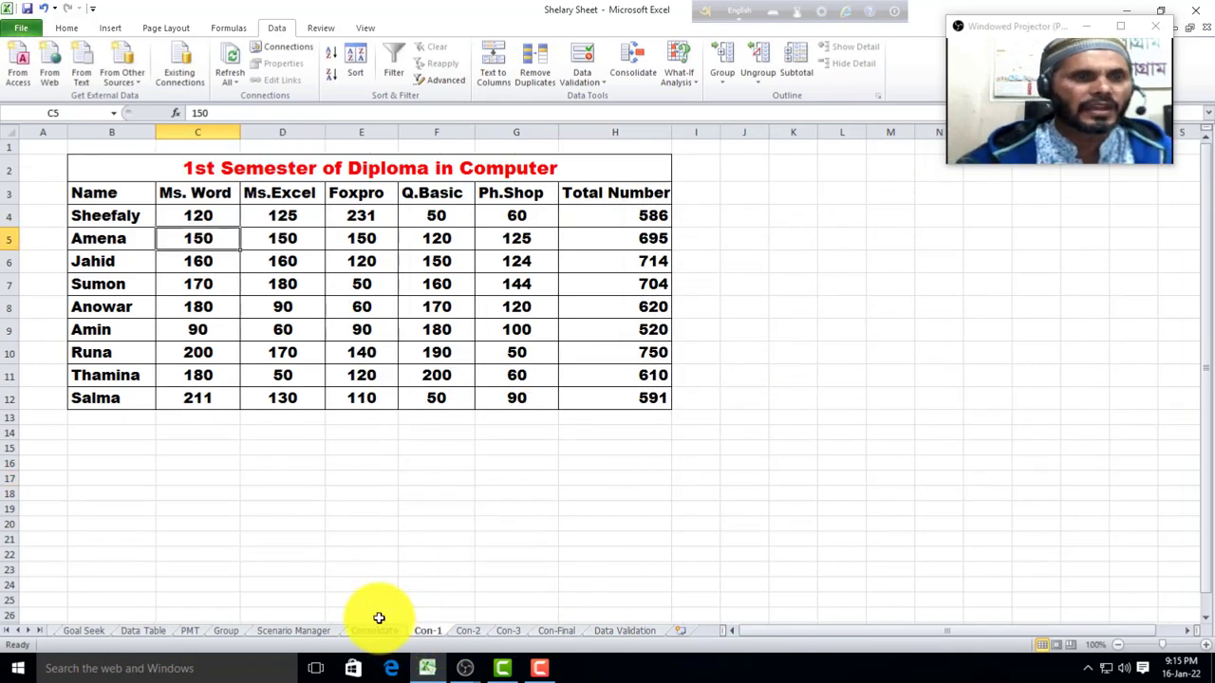
{"action": "left_click", "coordinate": [562, 631]}
{"action": "left_click", "coordinate": [199, 235]}
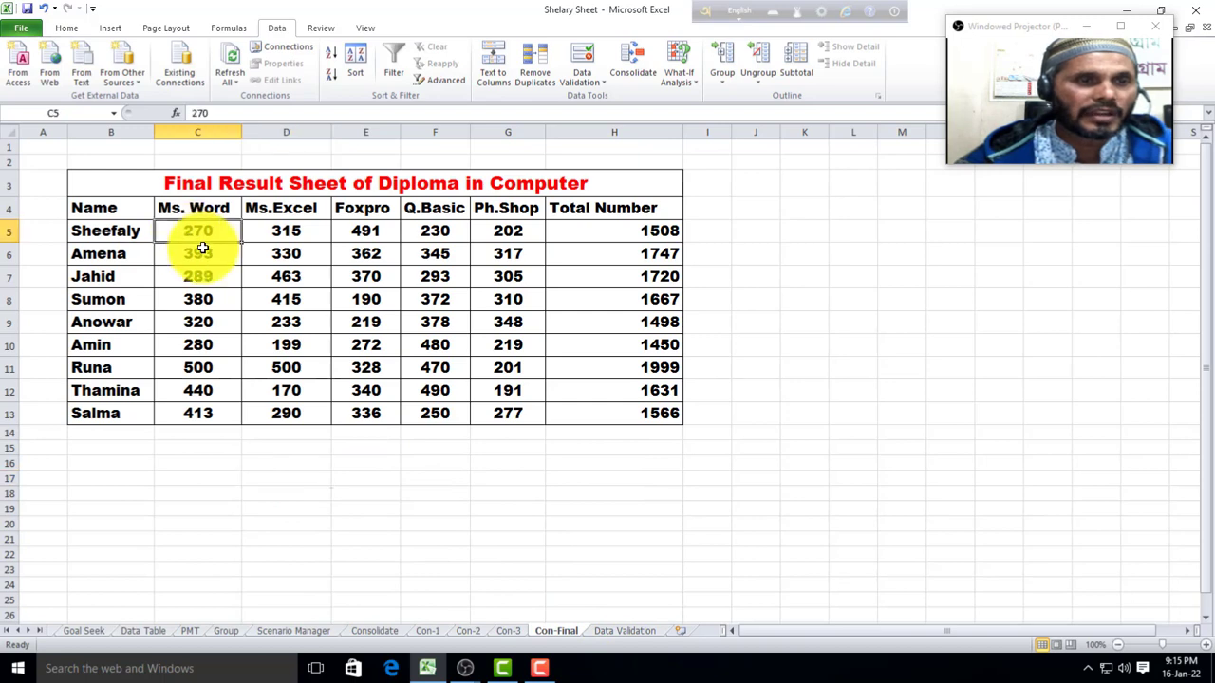
{"action": "left_click_drag", "start_coordinate": [202, 248], "coordinate": [633, 405]}
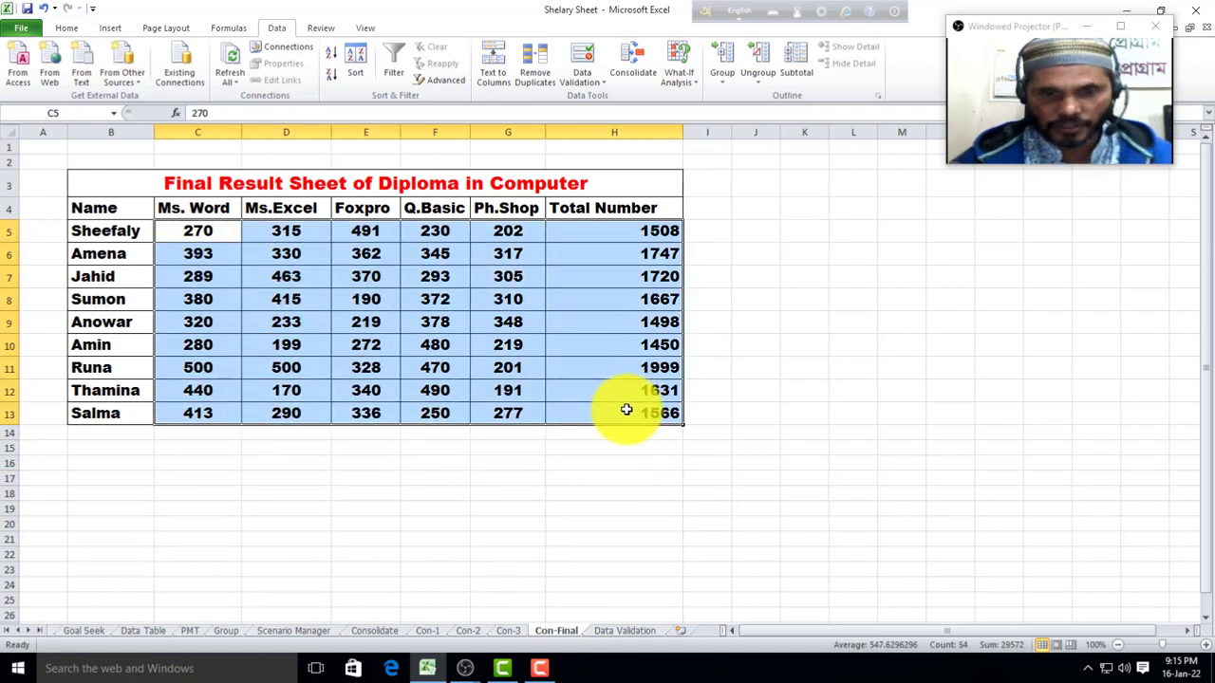
{"action": "key", "text": "Delete"}
{"action": "left_click", "coordinate": [436, 505]}
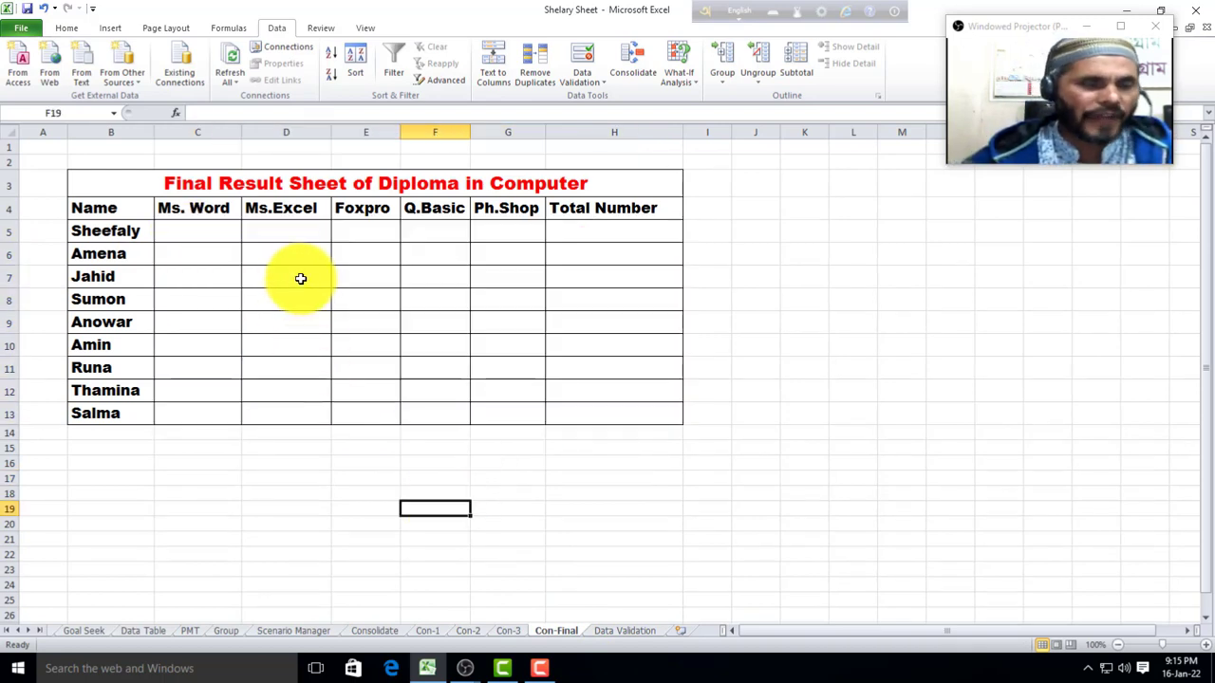
Step: Start a Sum consolidation at C5 on Con-Final and add the Con-1 marks range C4:H12 as a reference
{"action": "left_click", "coordinate": [197, 235]}
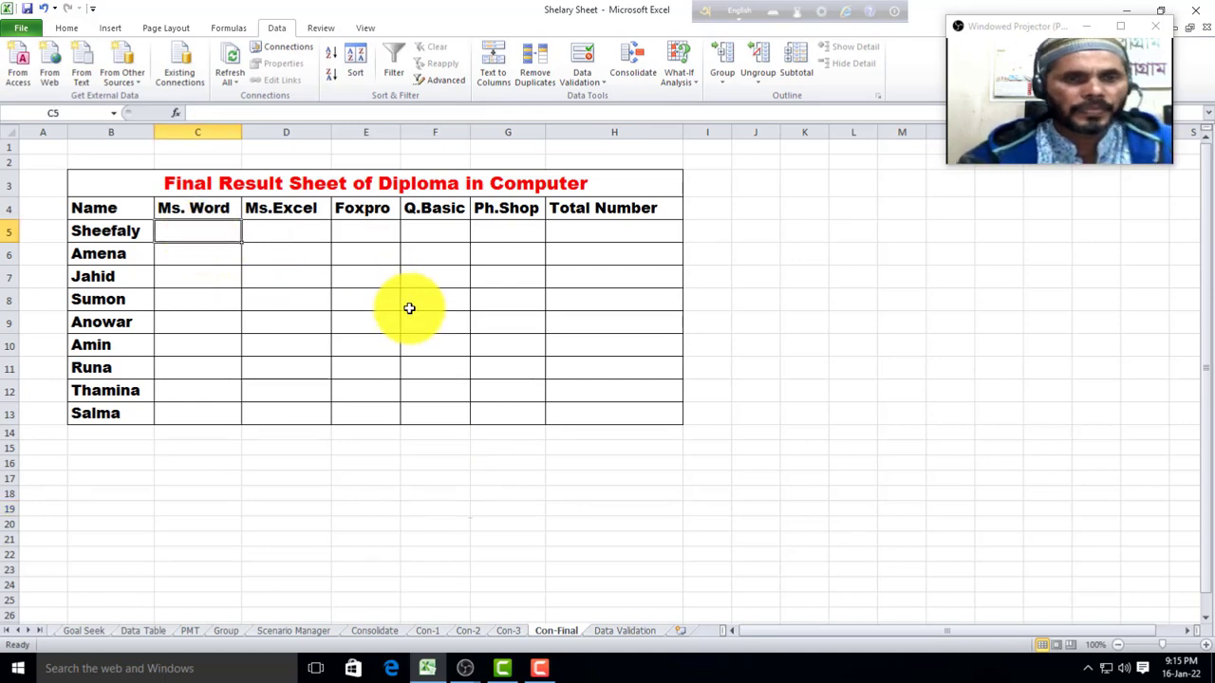
{"action": "left_click", "coordinate": [639, 77]}
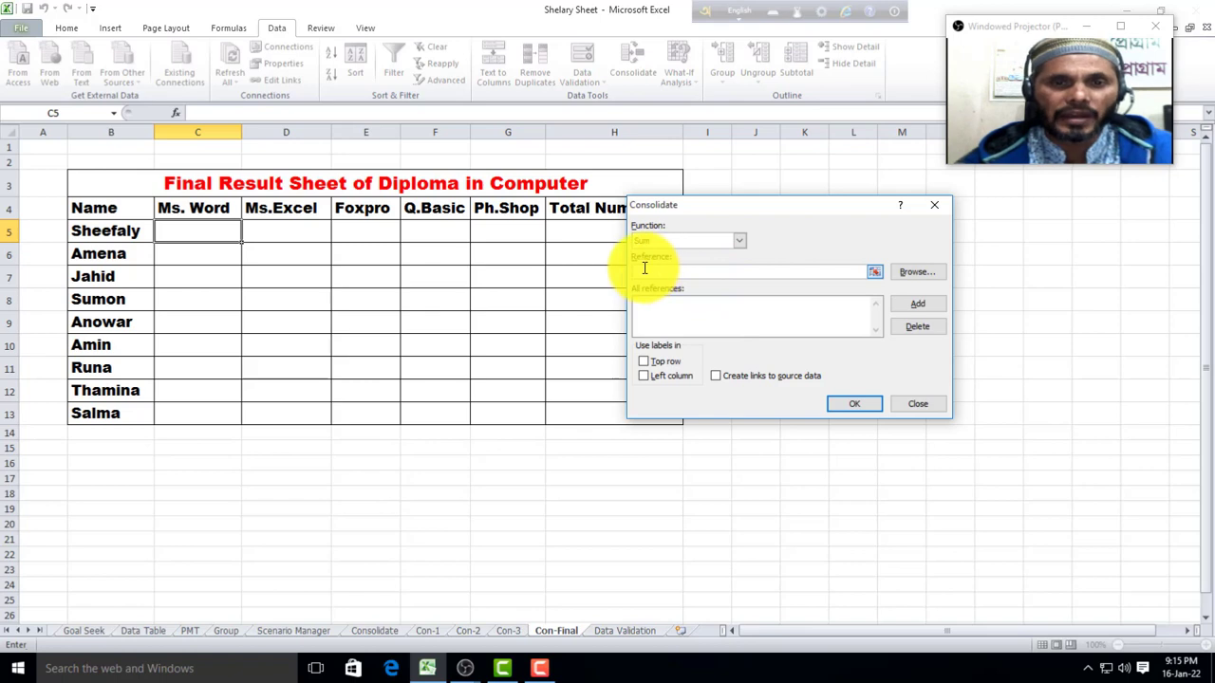
{"action": "left_click", "coordinate": [428, 632]}
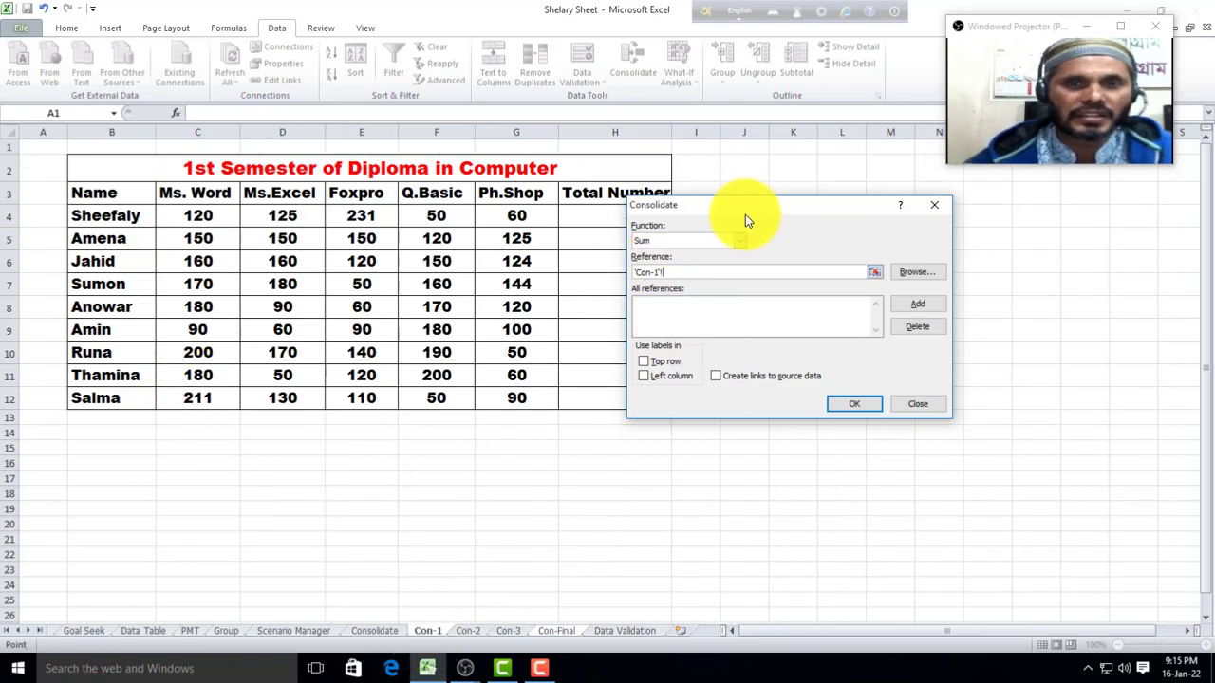
{"action": "left_click_drag", "start_coordinate": [745, 206], "coordinate": [863, 208]}
{"action": "left_click_drag", "start_coordinate": [190, 219], "coordinate": [561, 396]}
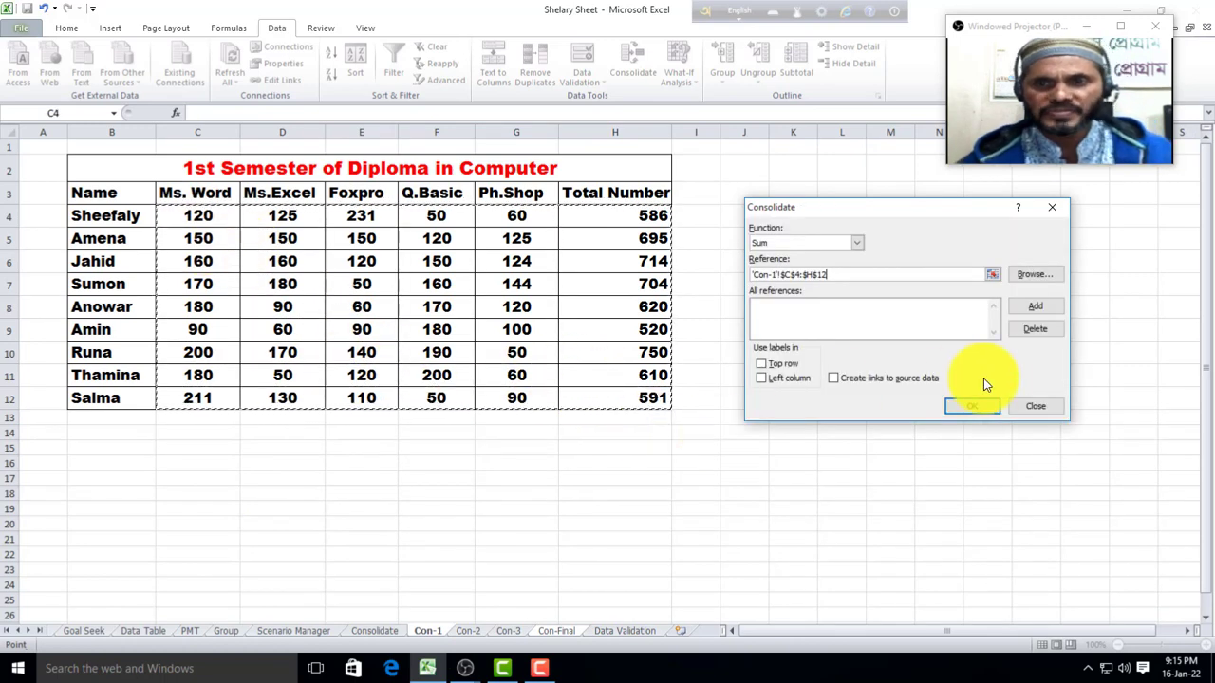
{"action": "left_click", "coordinate": [1046, 304]}
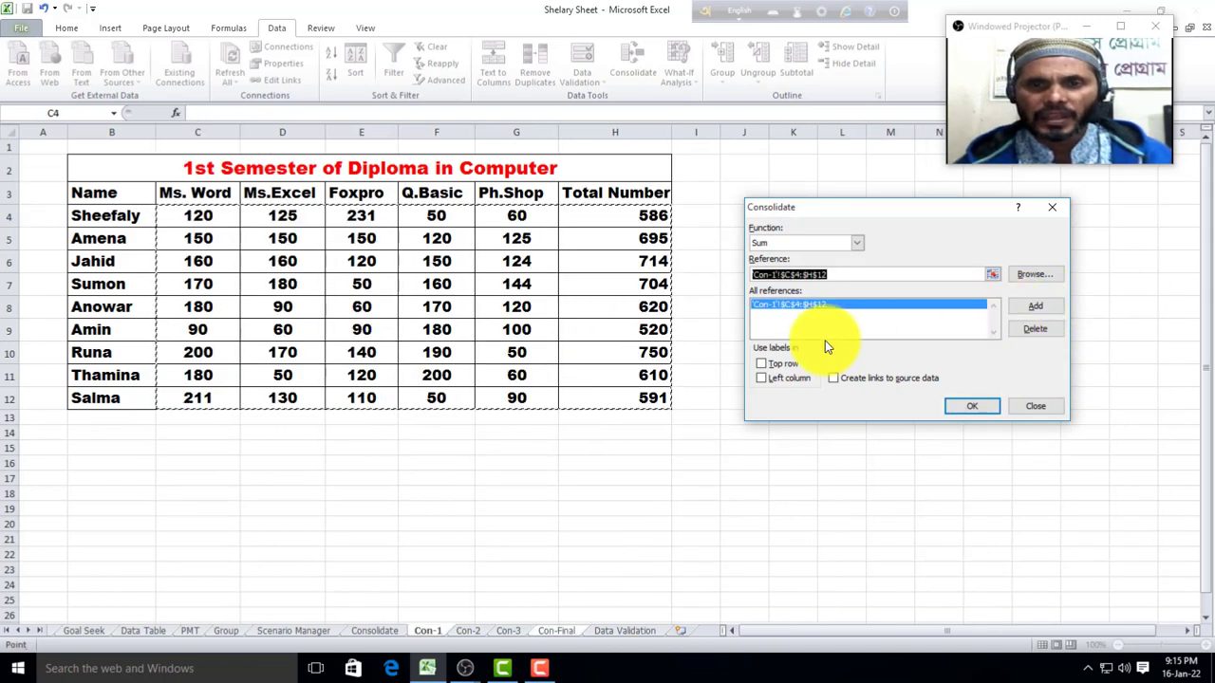
Step: Add the marks range C4:H12 on the Con-2 sheet to the consolidation references
{"action": "left_click", "coordinate": [474, 634]}
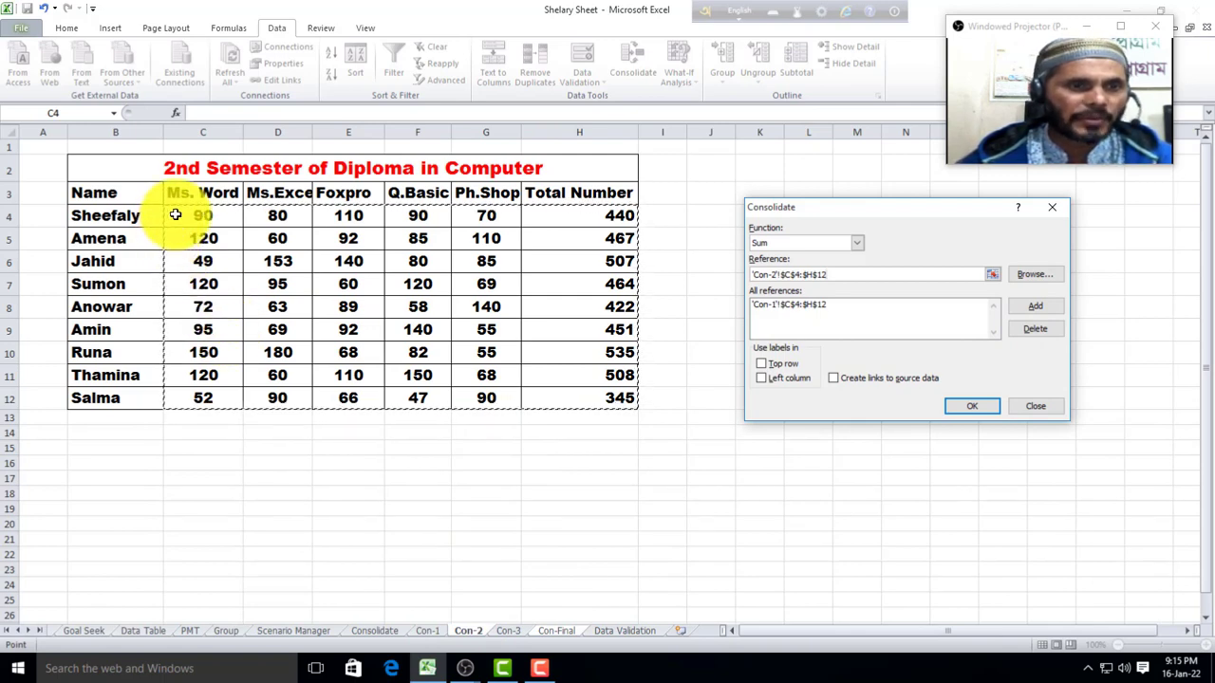
{"action": "left_click_drag", "start_coordinate": [175, 212], "coordinate": [560, 385]}
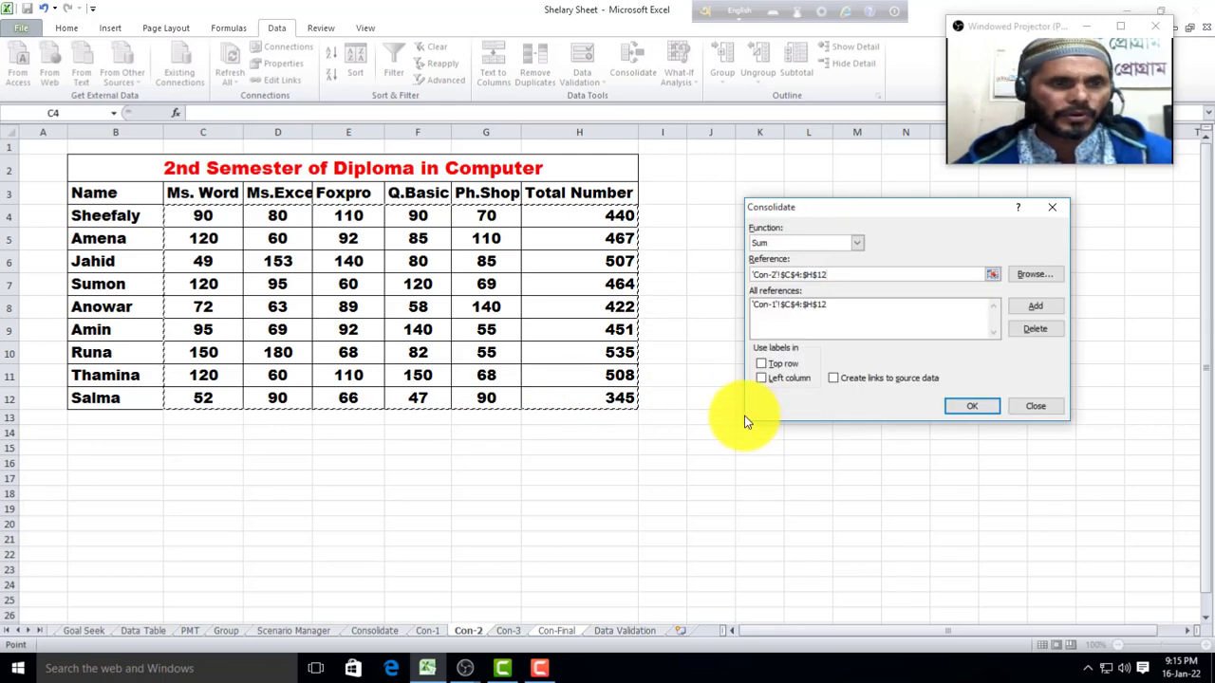
{"action": "left_click", "coordinate": [1043, 305]}
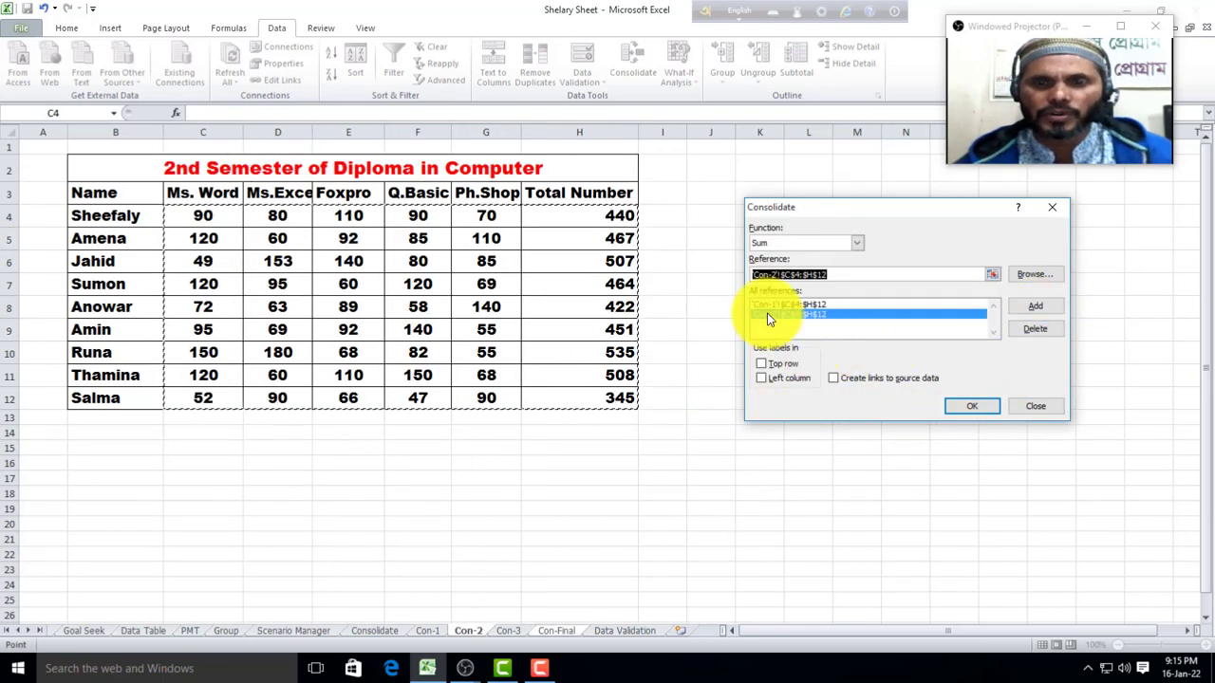
Step: Add the Con-3 marks range C5:H13 as a reference and run the consolidation with links to source data
{"action": "left_click", "coordinate": [508, 631]}
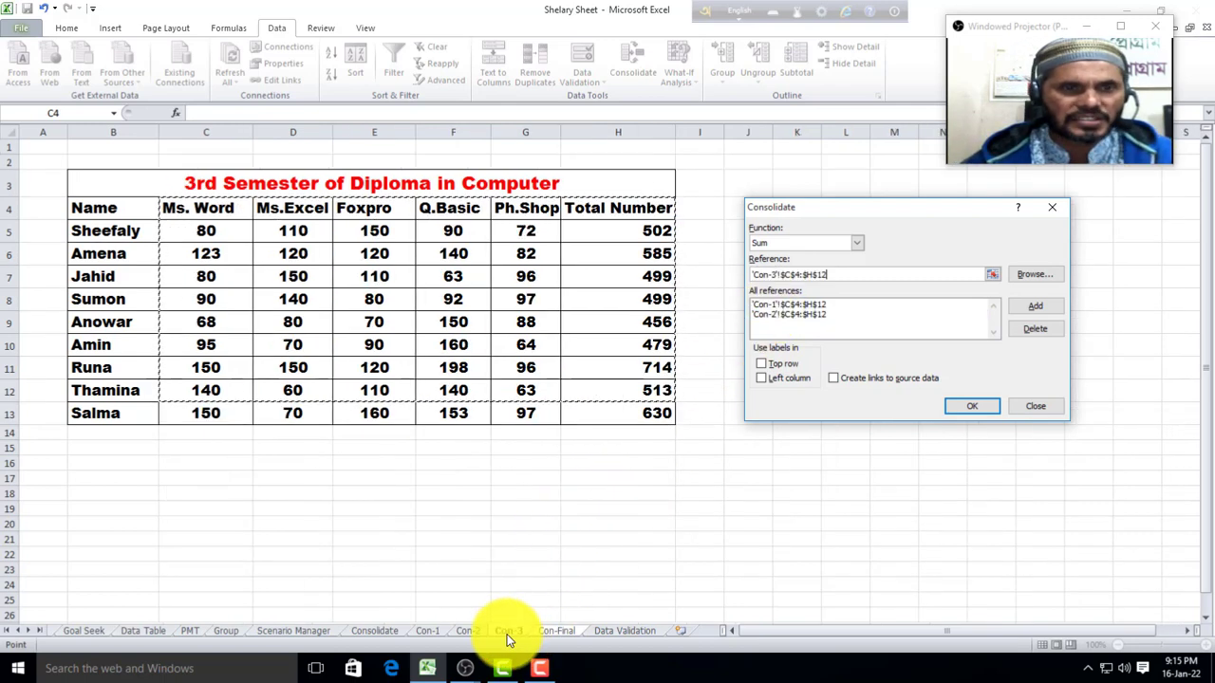
{"action": "left_click", "coordinate": [194, 236]}
{"action": "left_click_drag", "start_coordinate": [194, 236], "coordinate": [624, 411]}
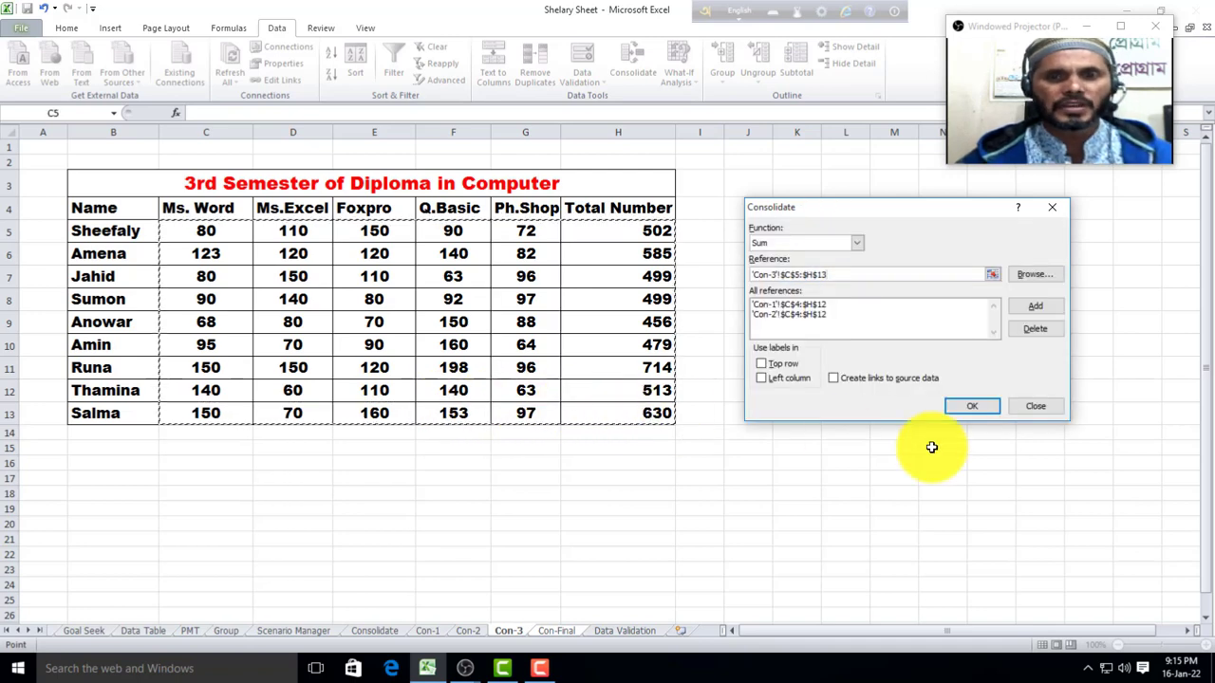
{"action": "left_click", "coordinate": [1040, 304]}
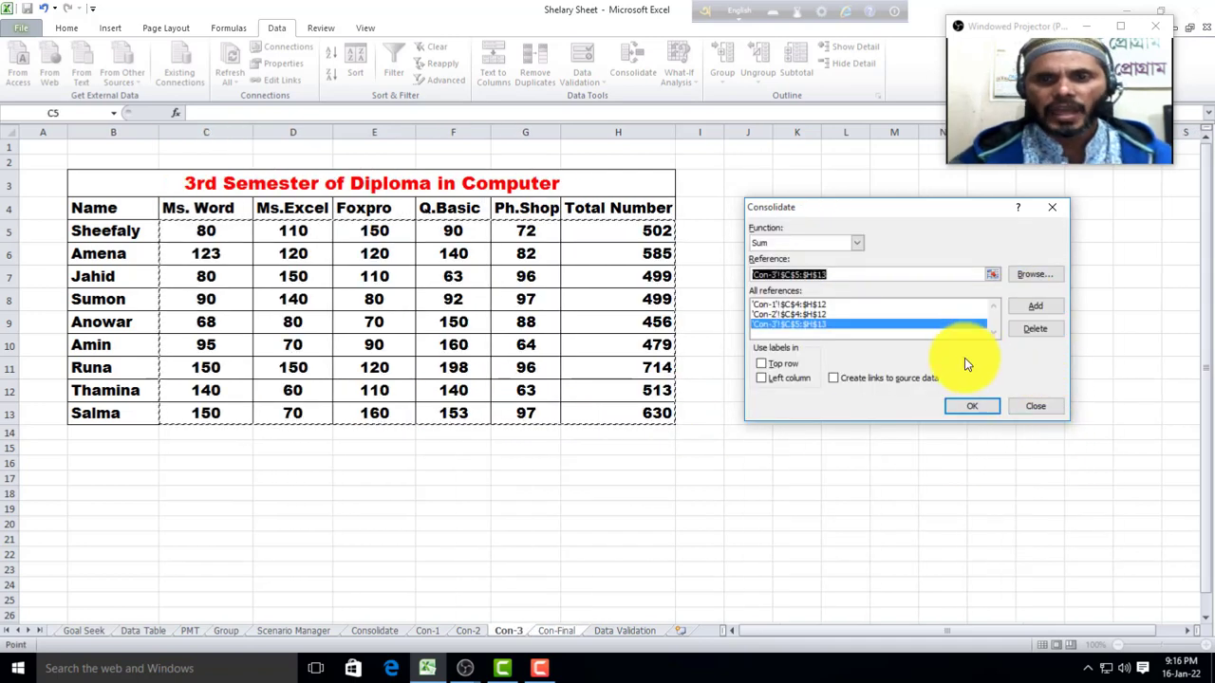
{"action": "left_click", "coordinate": [832, 377]}
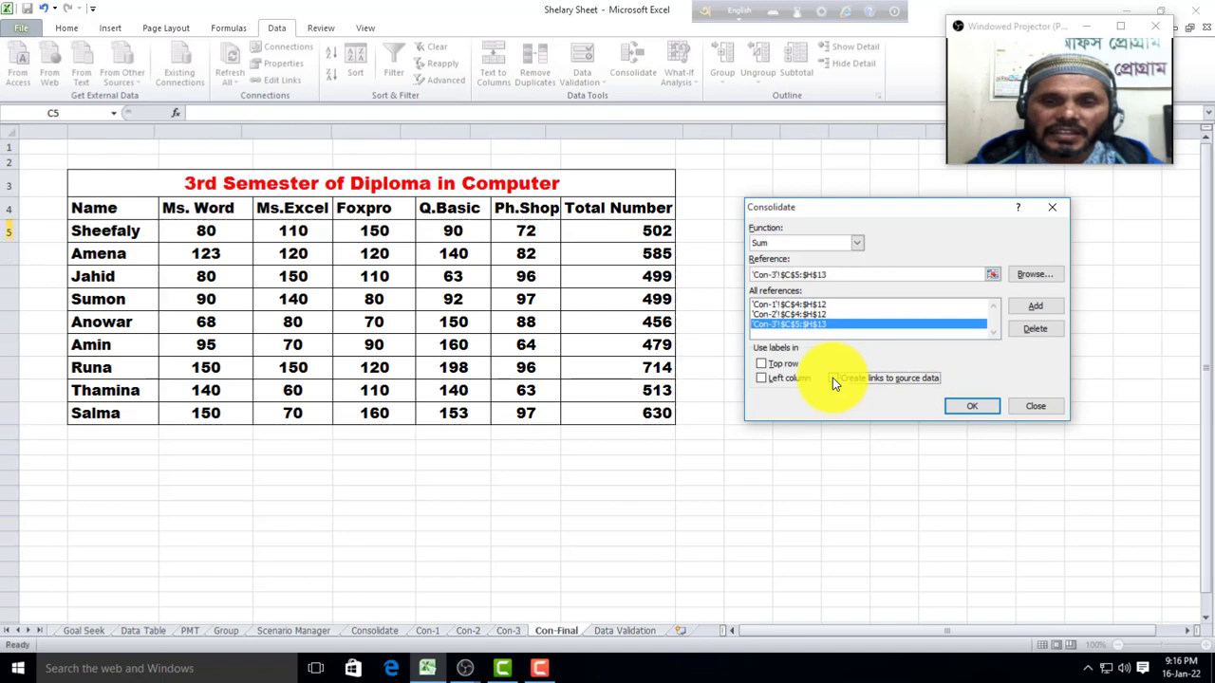
{"action": "left_click", "coordinate": [957, 406]}
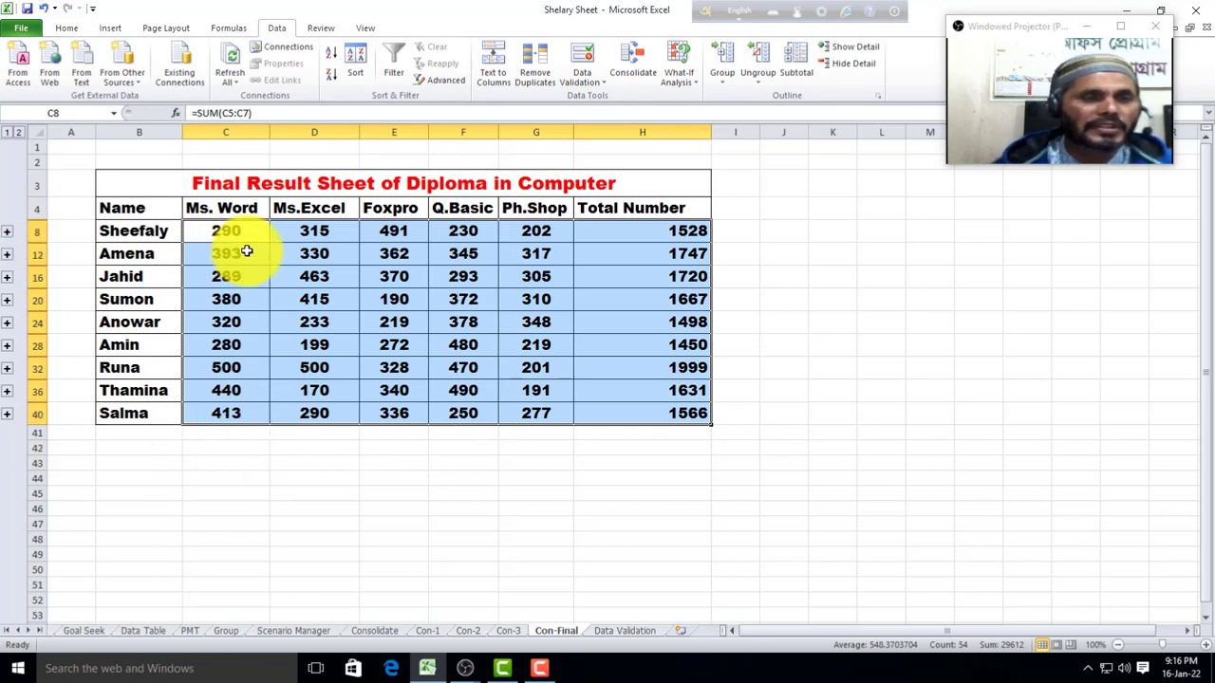
Step: Compare the first student's consolidated Ms. Word mark on Con-Final with the marks on Con-1, Con-2 and Con-3
{"action": "left_click", "coordinate": [425, 632]}
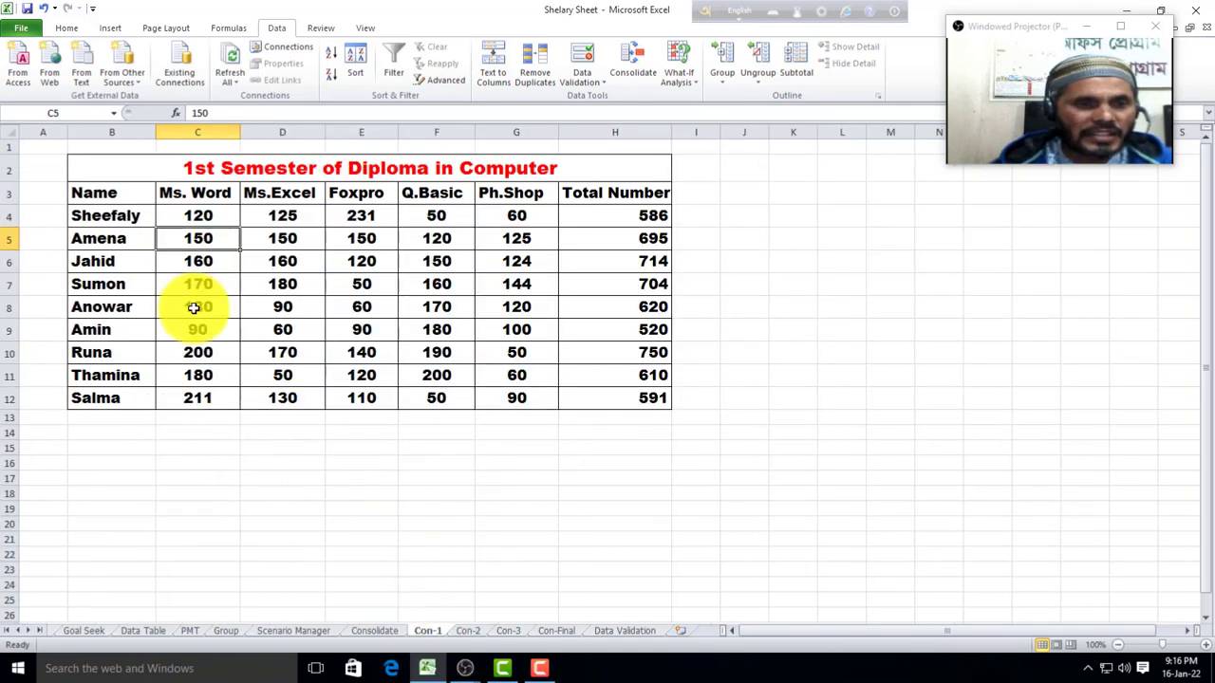
{"action": "left_click", "coordinate": [556, 631]}
{"action": "left_click", "coordinate": [228, 237]}
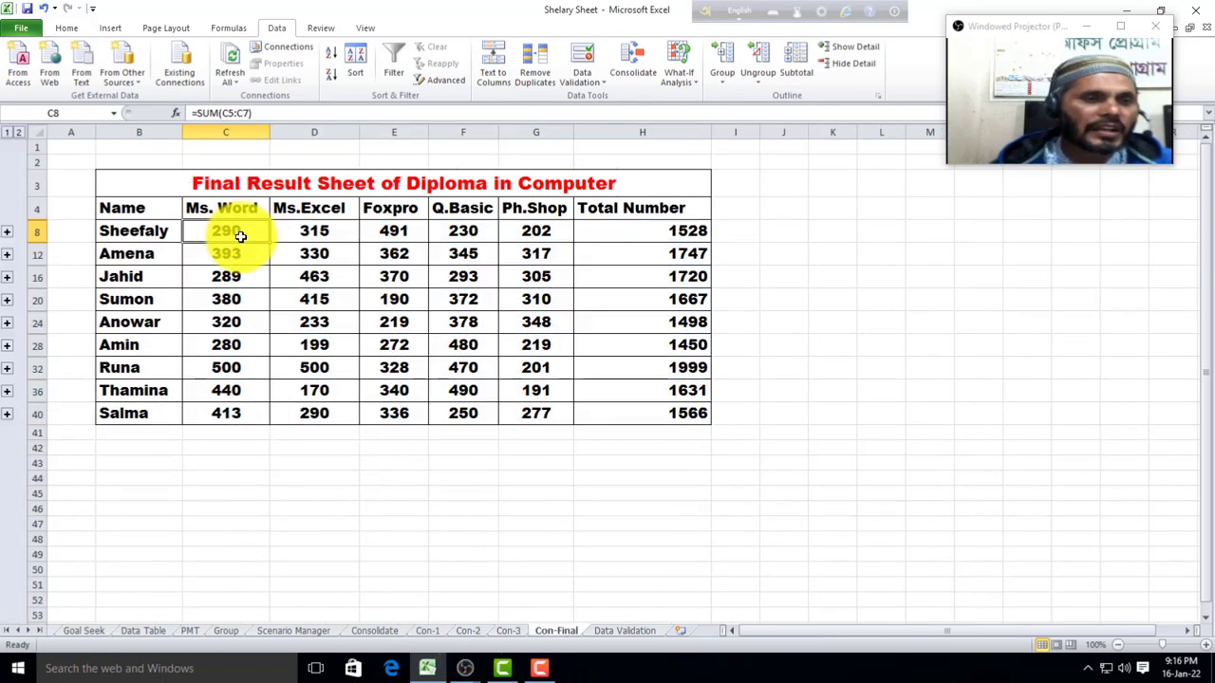
{"action": "left_click", "coordinate": [428, 632]}
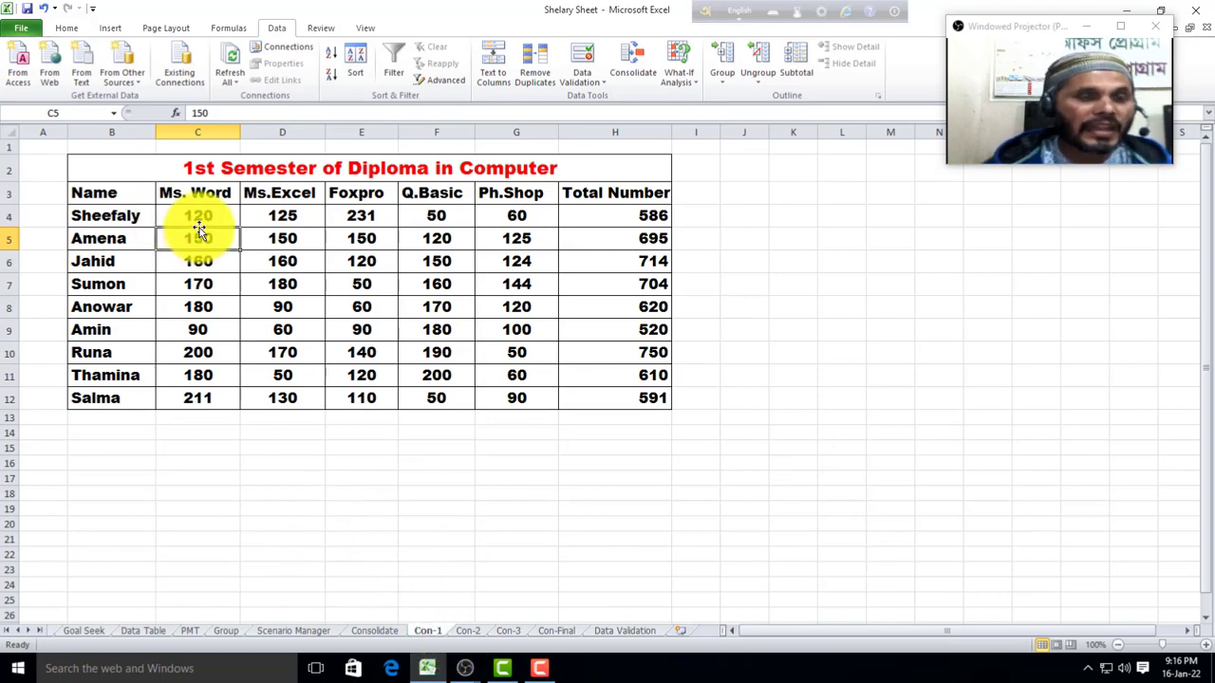
{"action": "left_click", "coordinate": [466, 631]}
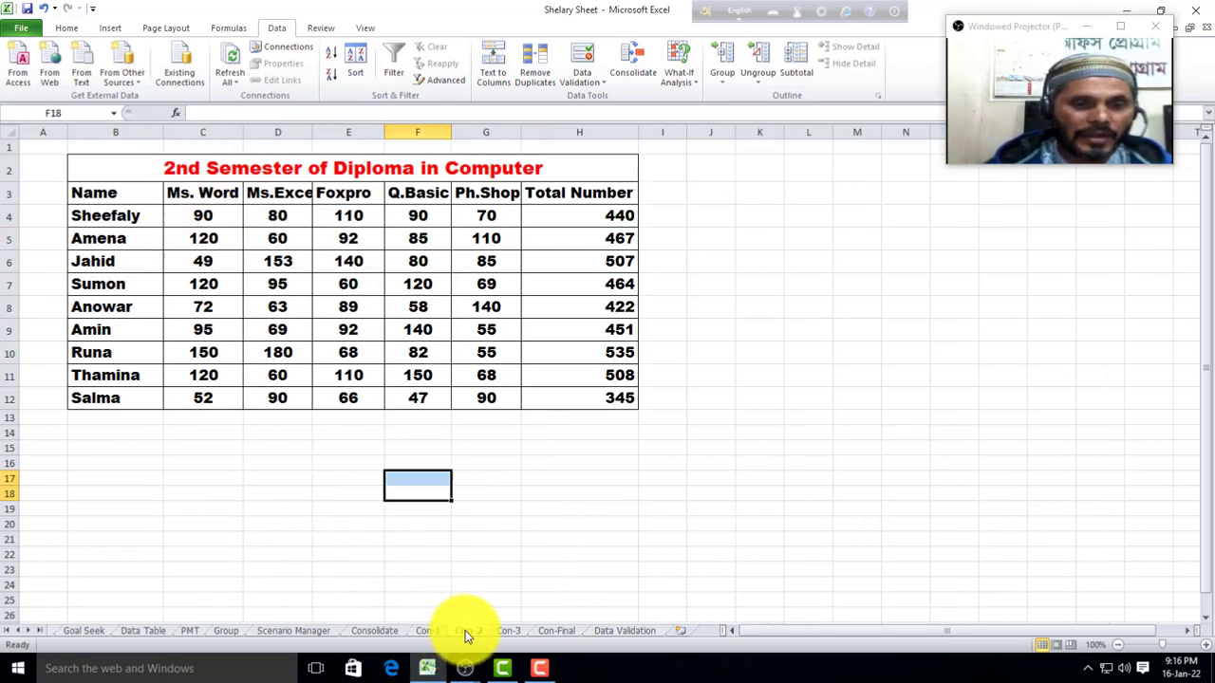
{"action": "left_click", "coordinate": [508, 631]}
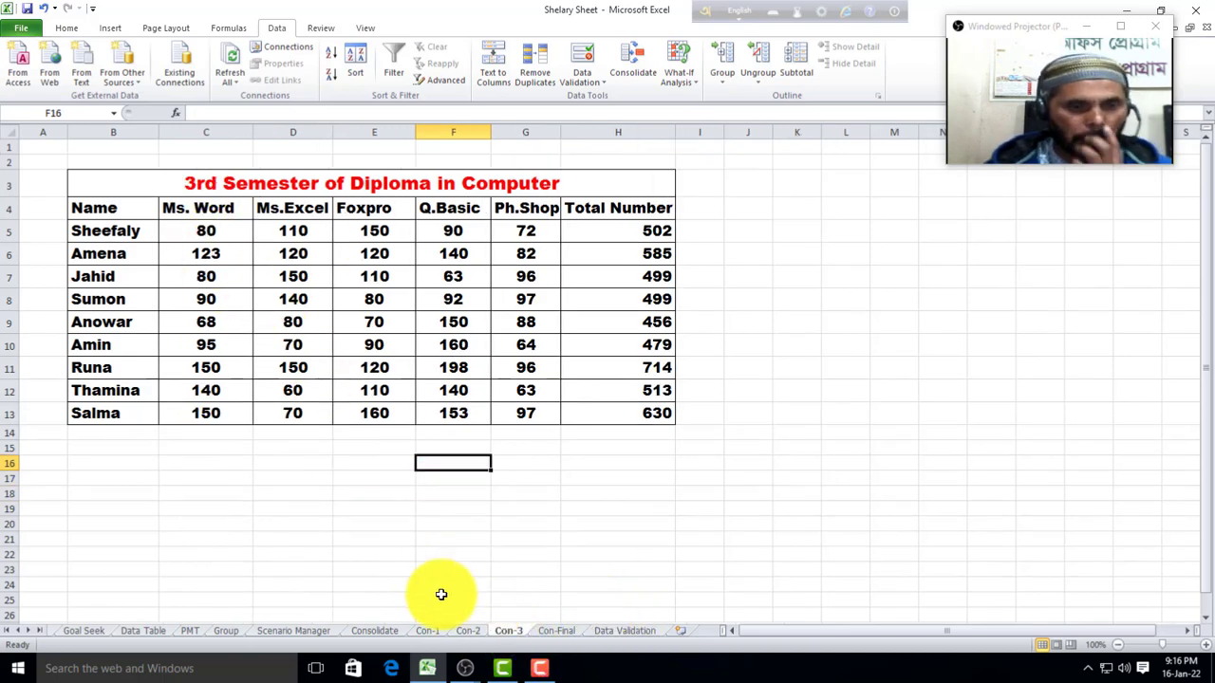
Step: Enter the first student's three Ms. Word marks 120, 90 and 80 in J15:J17 on the Con-1 sheet
{"action": "left_click", "coordinate": [434, 632]}
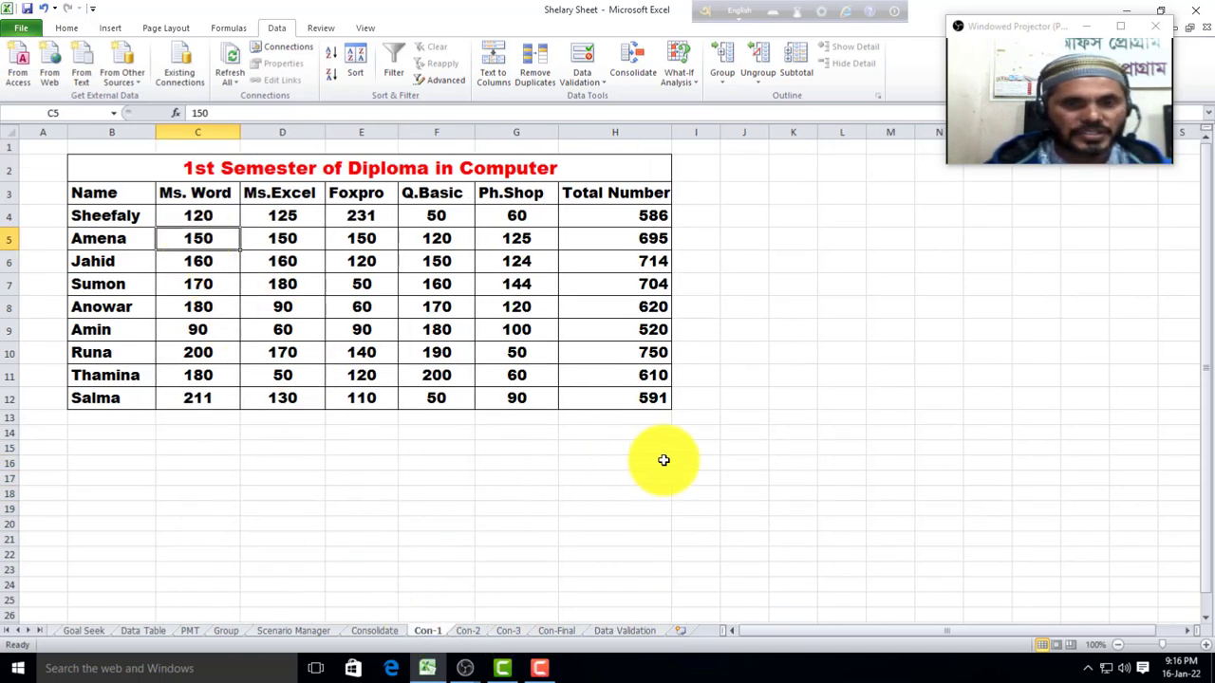
{"action": "left_click", "coordinate": [744, 448]}
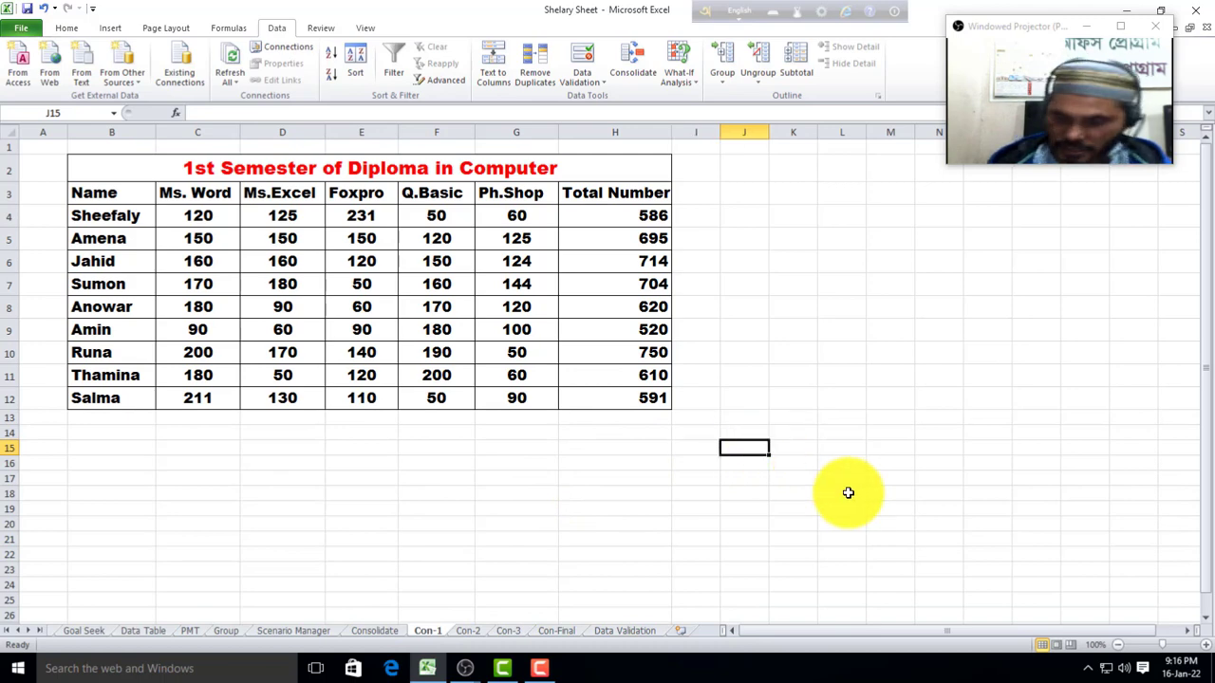
{"action": "type", "text": "120"}
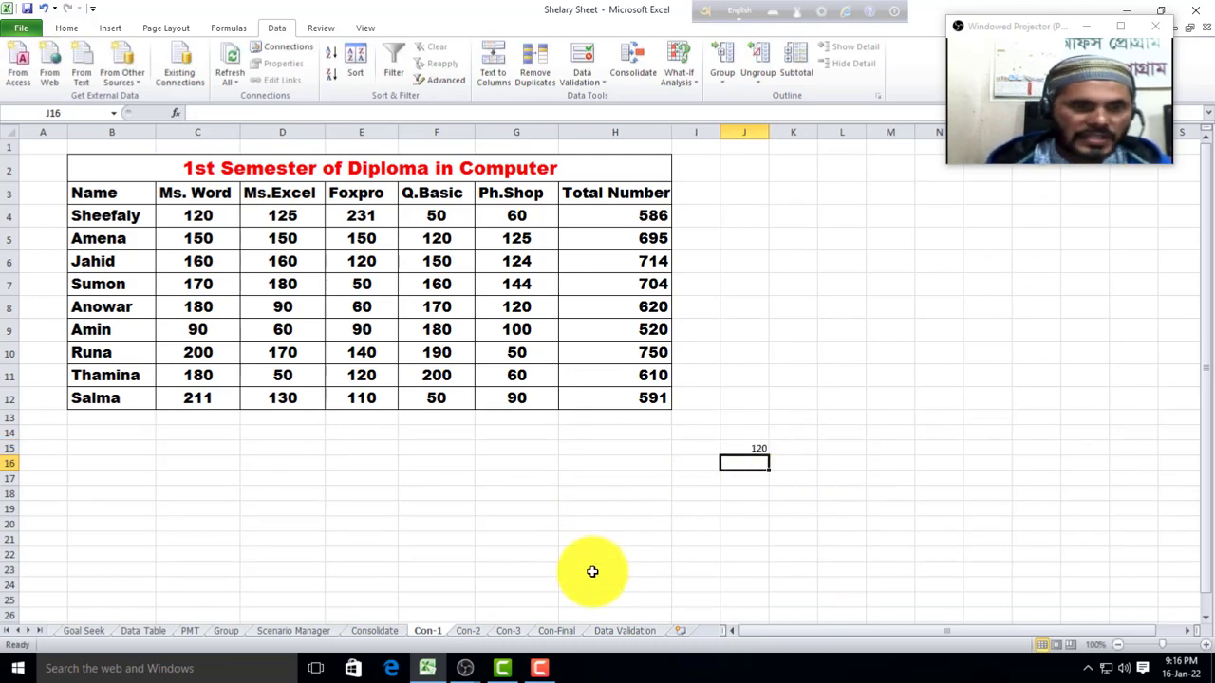
{"action": "left_click", "coordinate": [469, 631]}
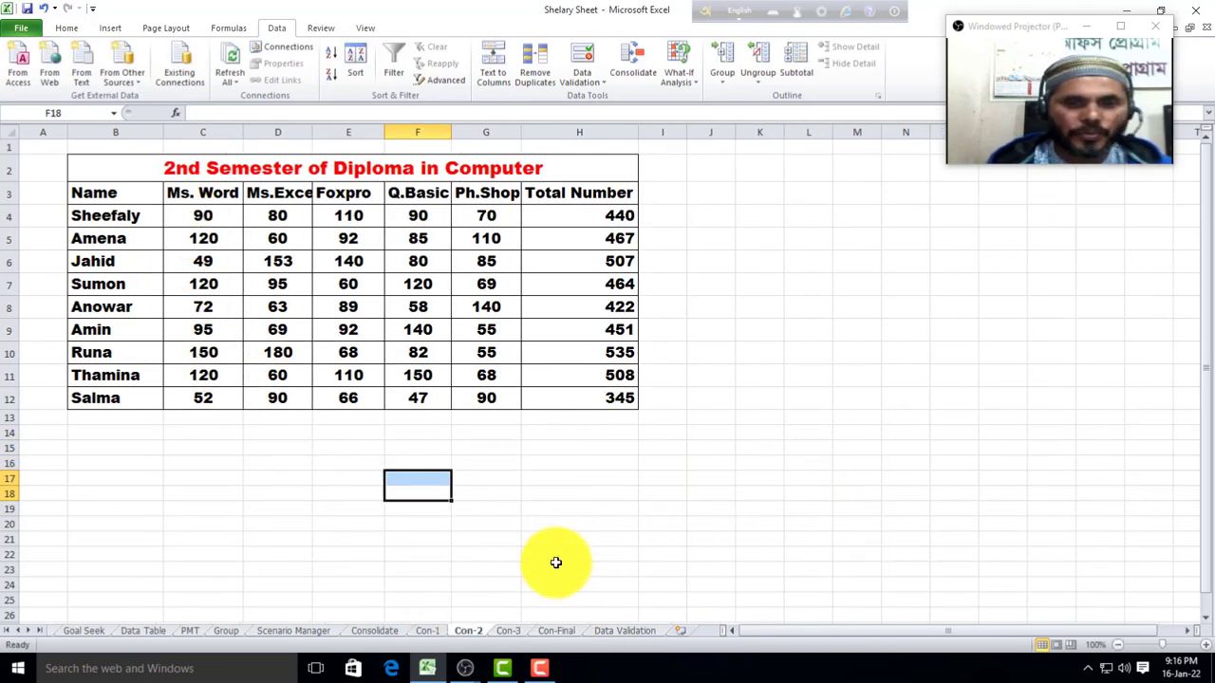
{"action": "left_click", "coordinate": [427, 631]}
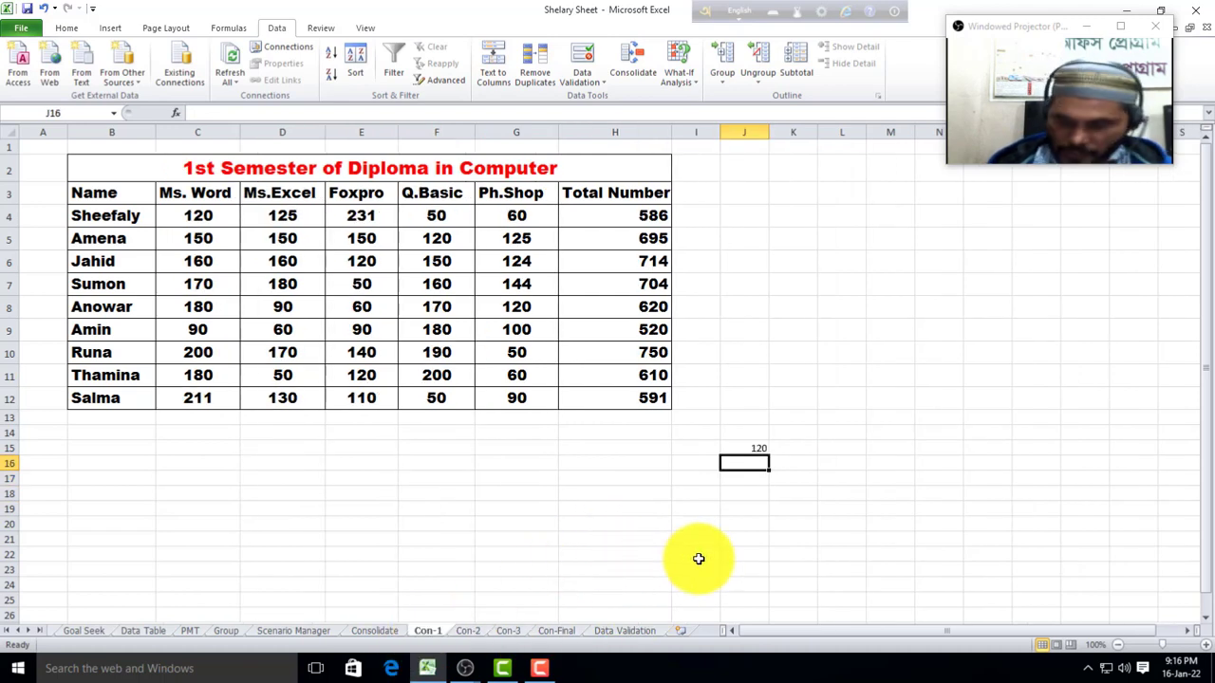
{"action": "type", "text": "90"}
{"action": "key", "text": "Return"}
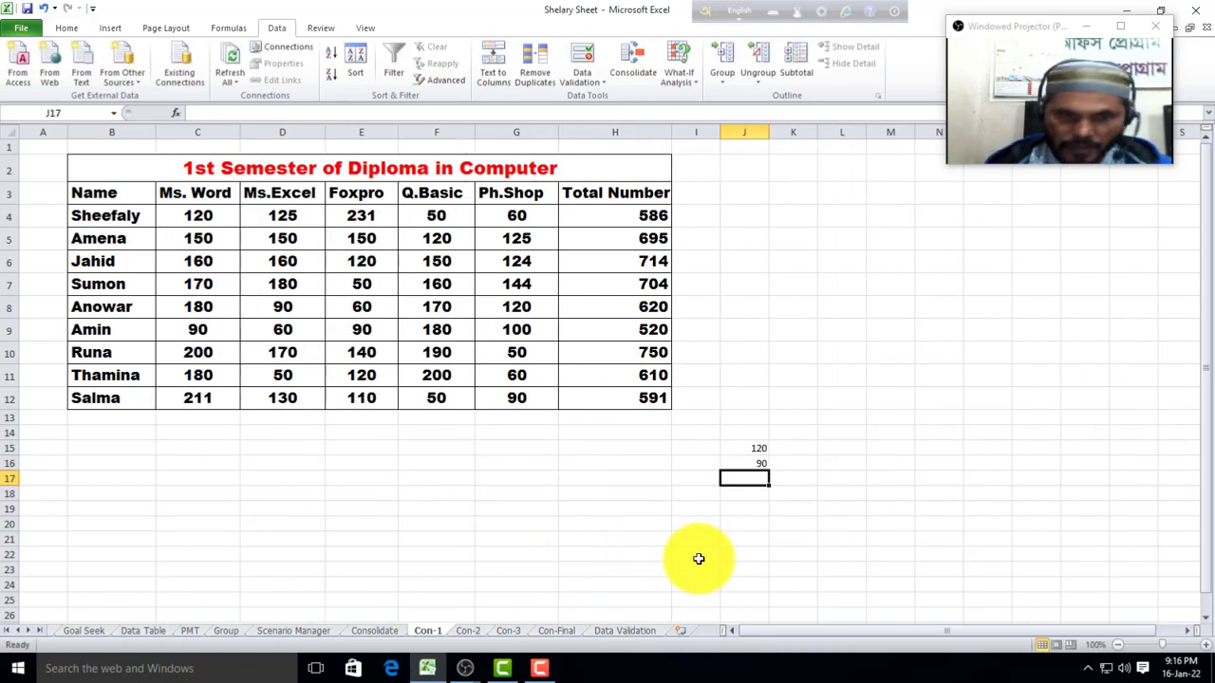
{"action": "left_click", "coordinate": [508, 632]}
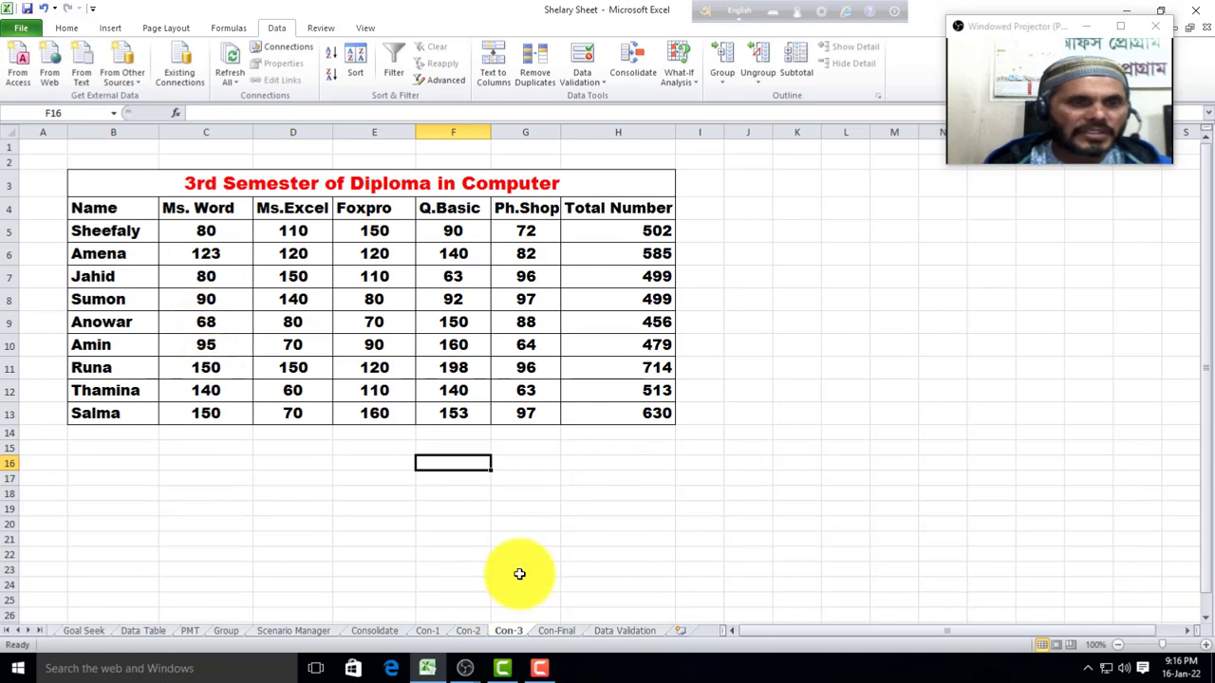
{"action": "left_click", "coordinate": [427, 632]}
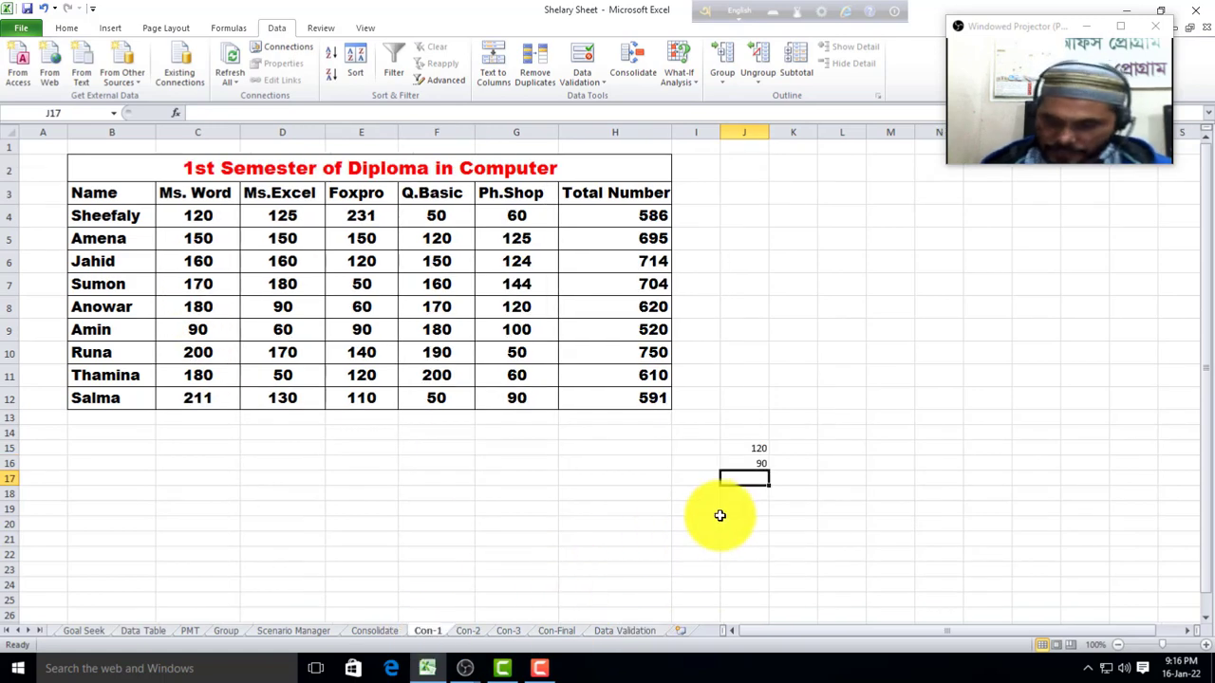
{"action": "type", "text": "80"}
{"action": "key", "text": "Return"}
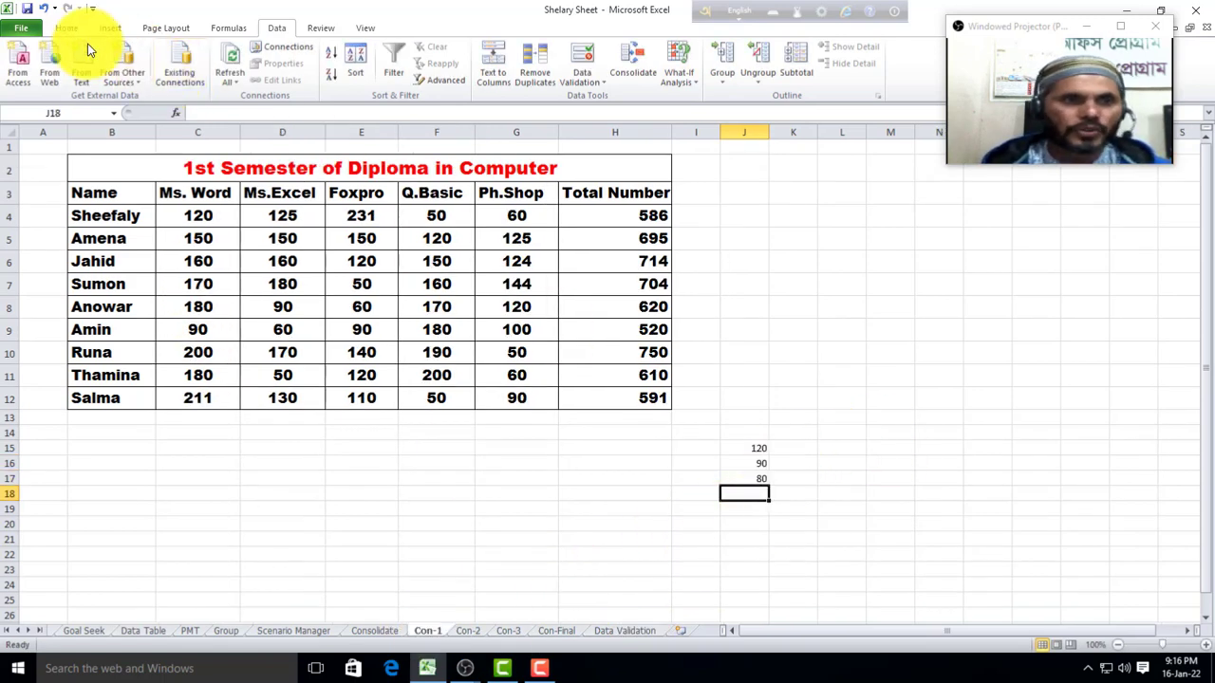
Step: Sum J15:J17 in J18 on Con-1 and compare the total with the Ms. Word result in C8 on Con-Final
{"action": "left_click", "coordinate": [229, 27]}
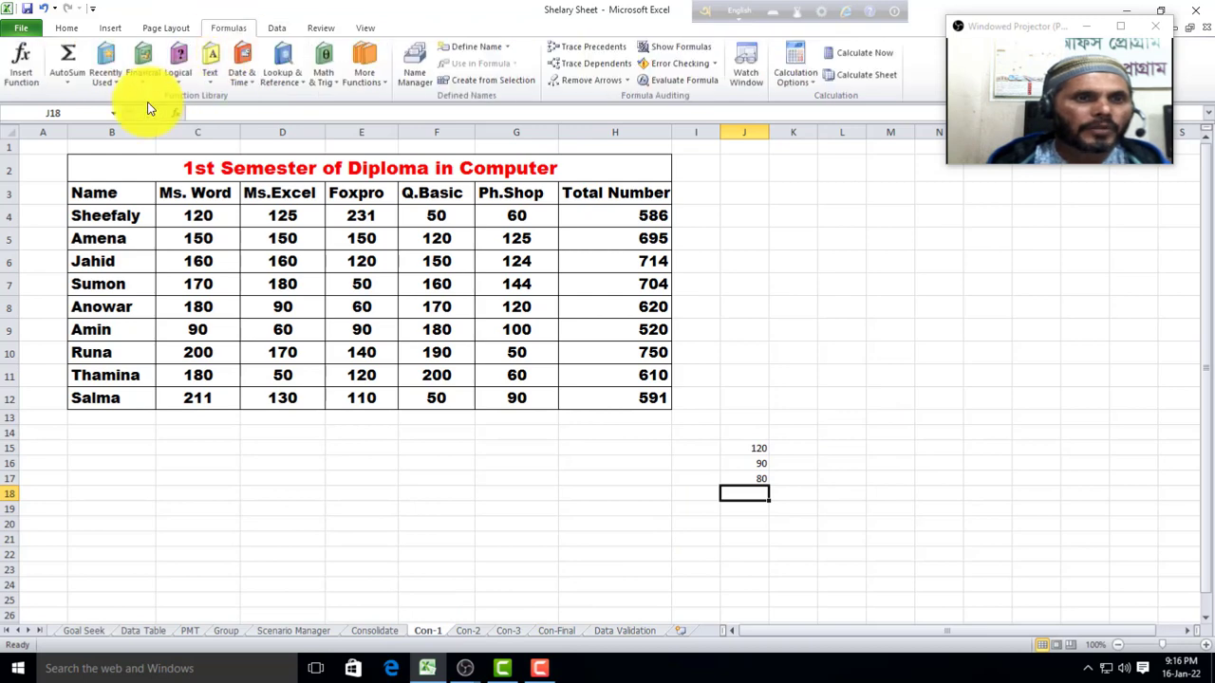
{"action": "left_click", "coordinate": [70, 69]}
{"action": "left_click", "coordinate": [76, 81]}
{"action": "left_click", "coordinate": [88, 98]}
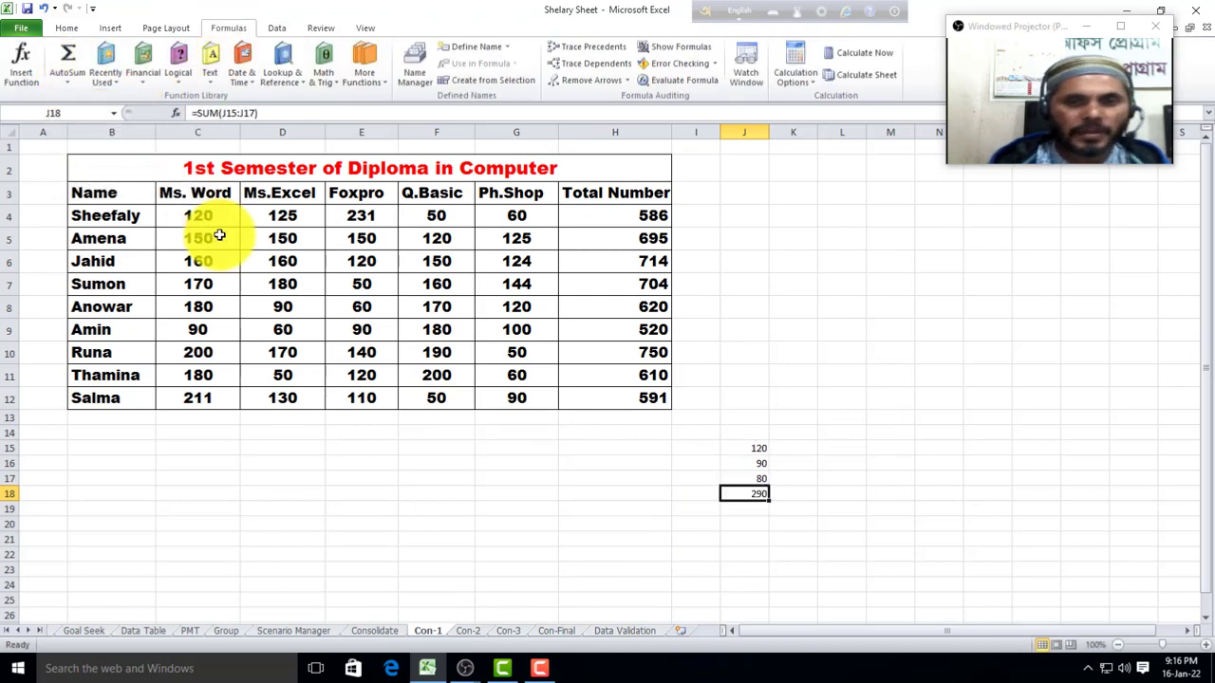
{"action": "left_click", "coordinate": [755, 494]}
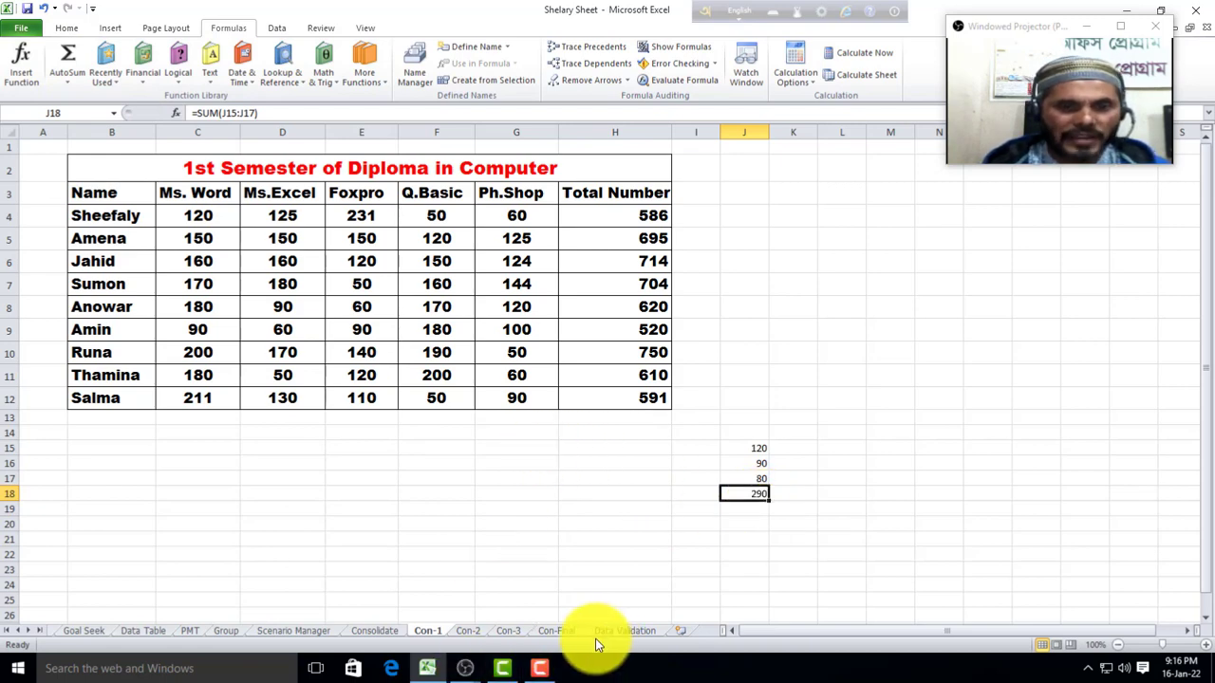
{"action": "left_click", "coordinate": [560, 631]}
{"action": "left_click", "coordinate": [226, 231]}
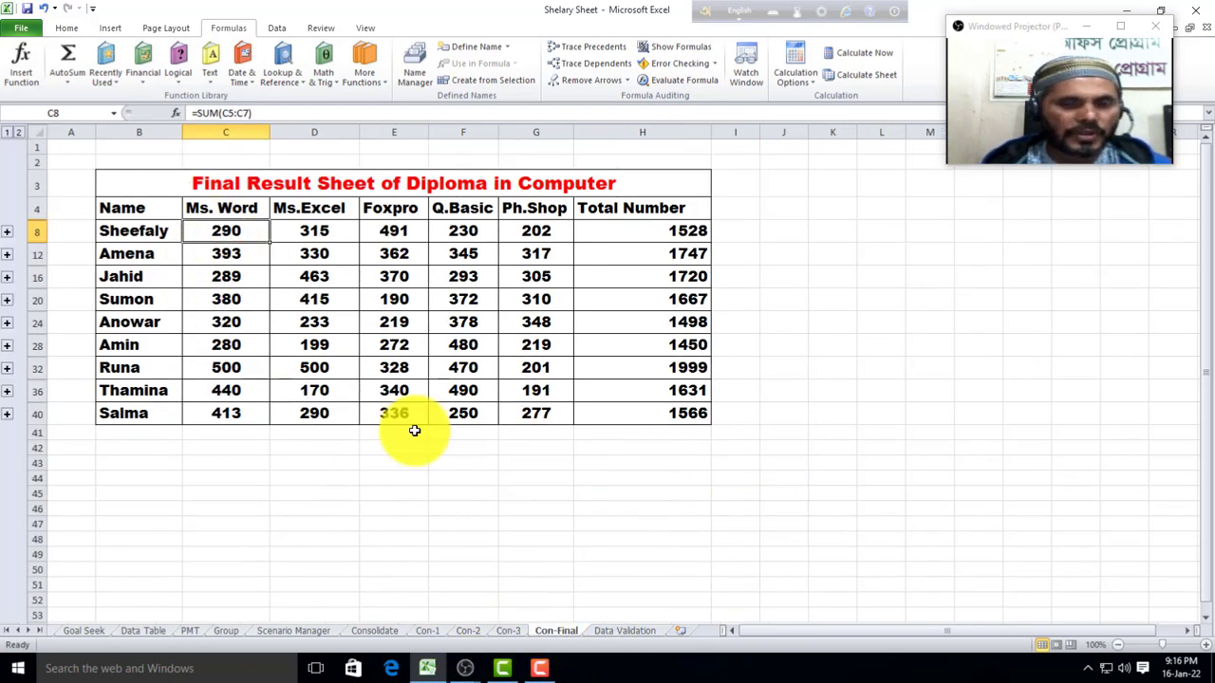
Step: Set the first student's Ms. Word mark in C4 on Con-1 to 250 and check the linked result on Con-Final
{"action": "left_click", "coordinate": [428, 631]}
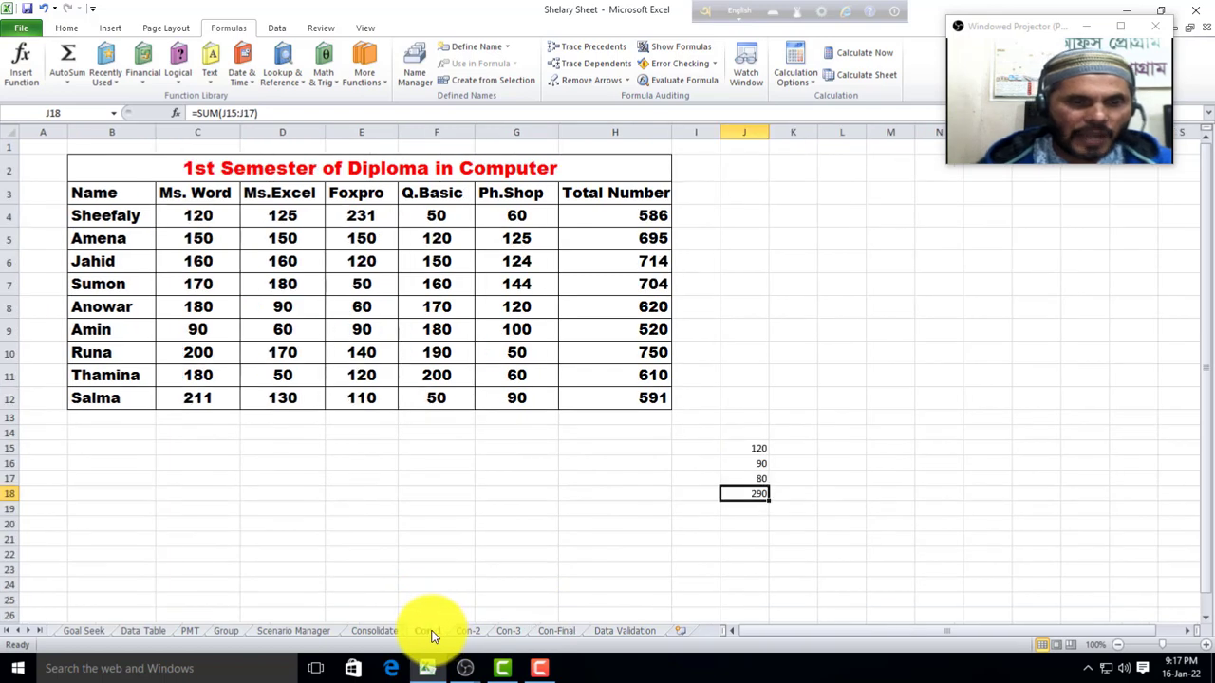
{"action": "left_click", "coordinate": [209, 224]}
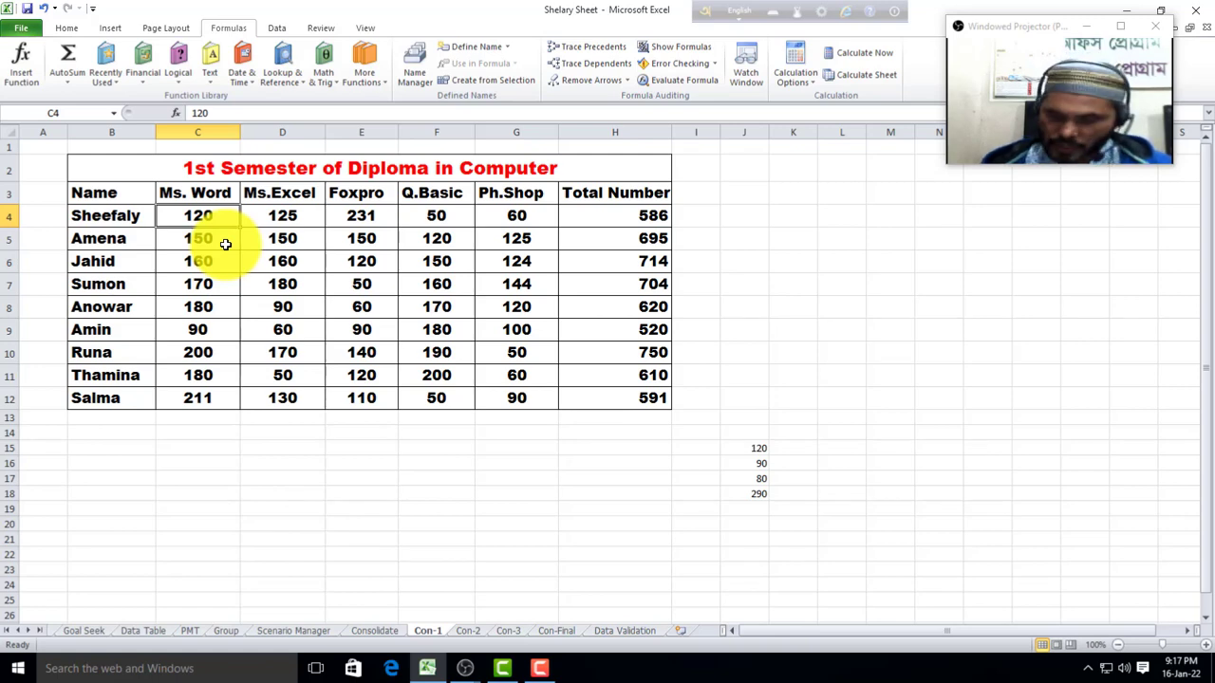
{"action": "type", "text": "2"}
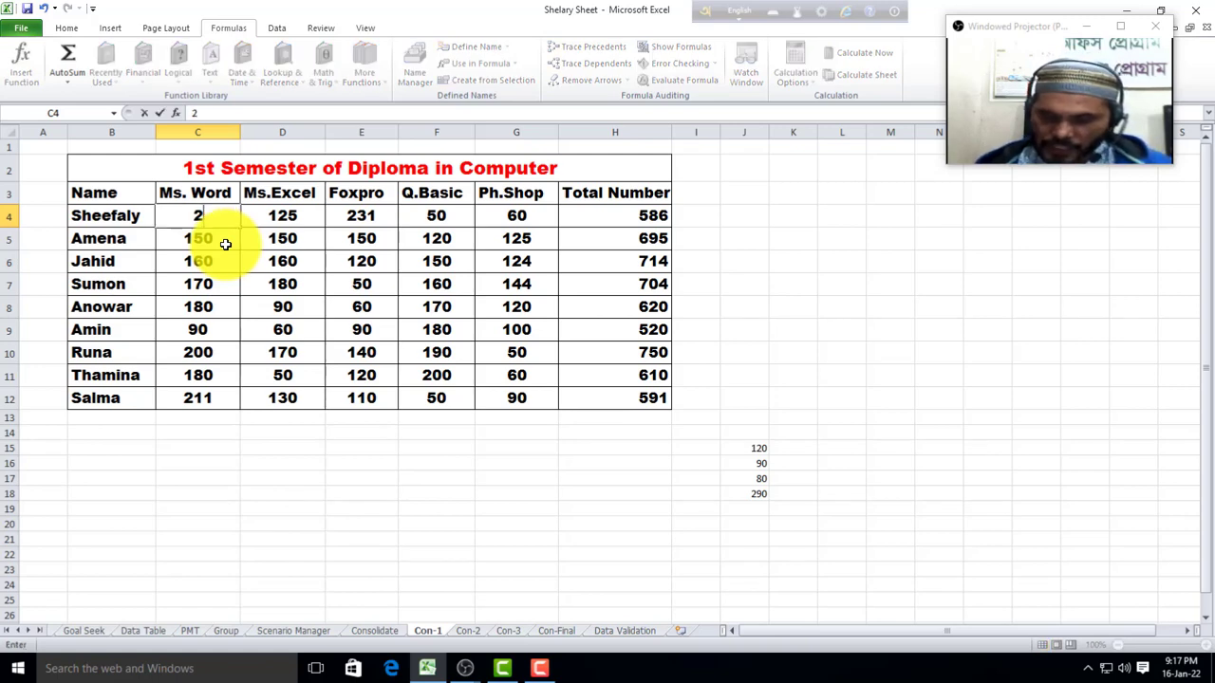
{"action": "key", "text": "Return"}
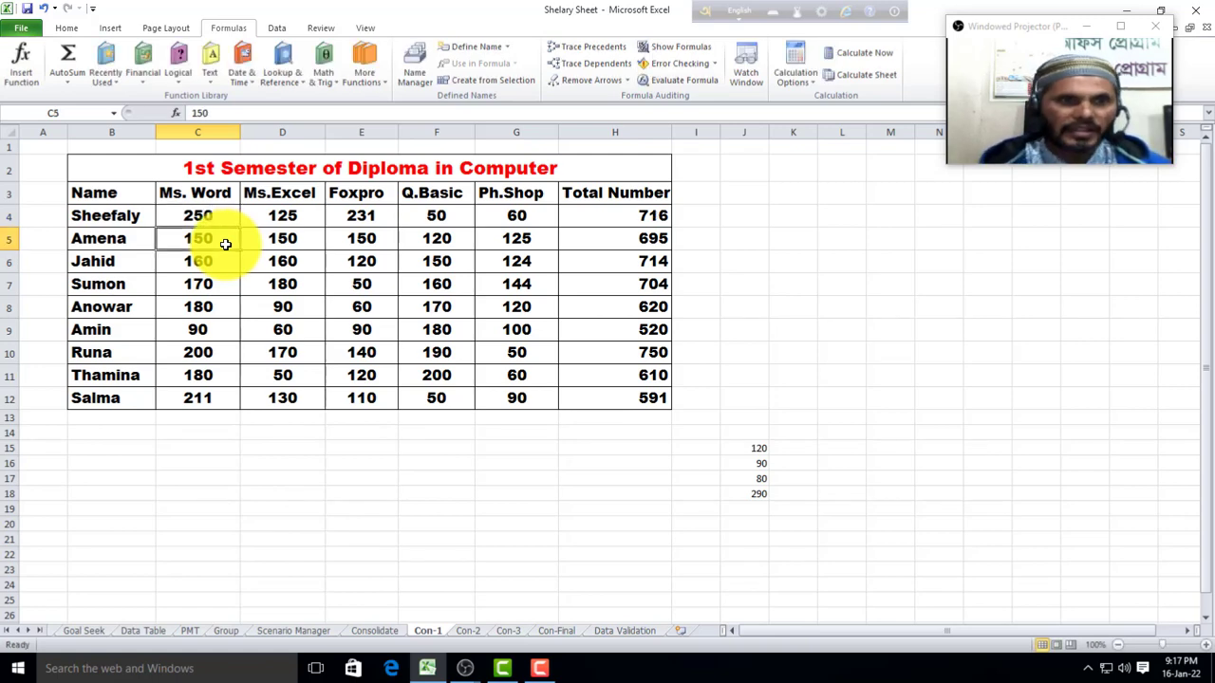
{"action": "left_click", "coordinate": [195, 216]}
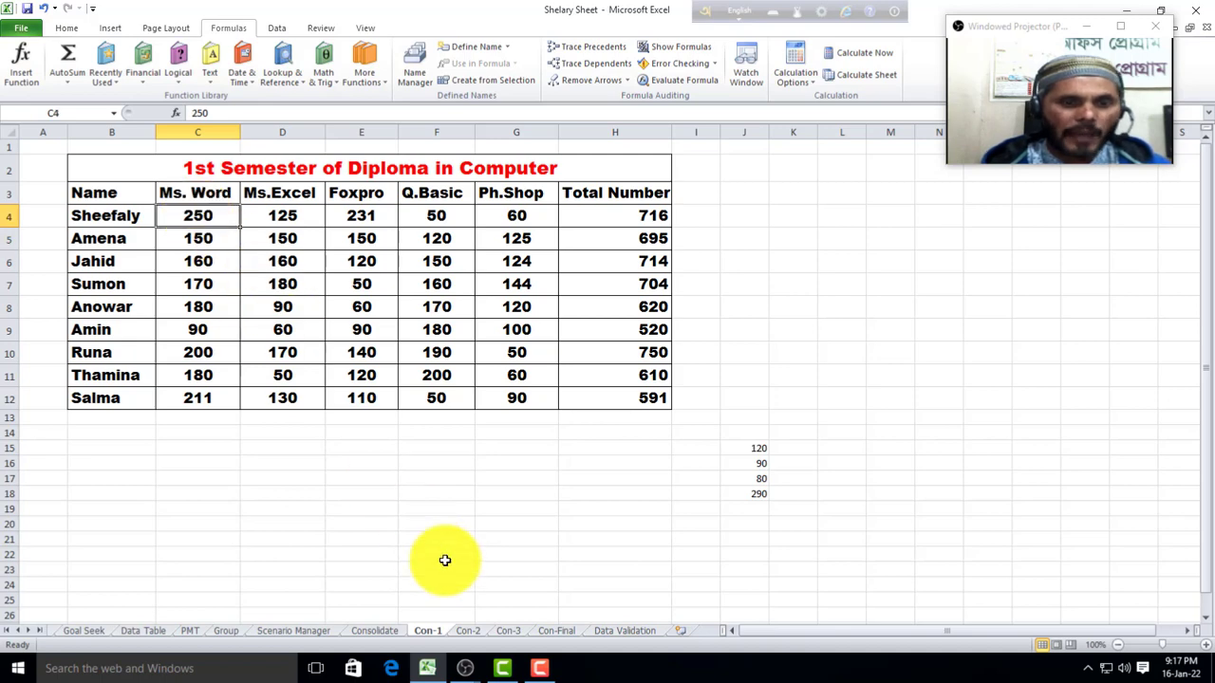
{"action": "left_click", "coordinate": [558, 631]}
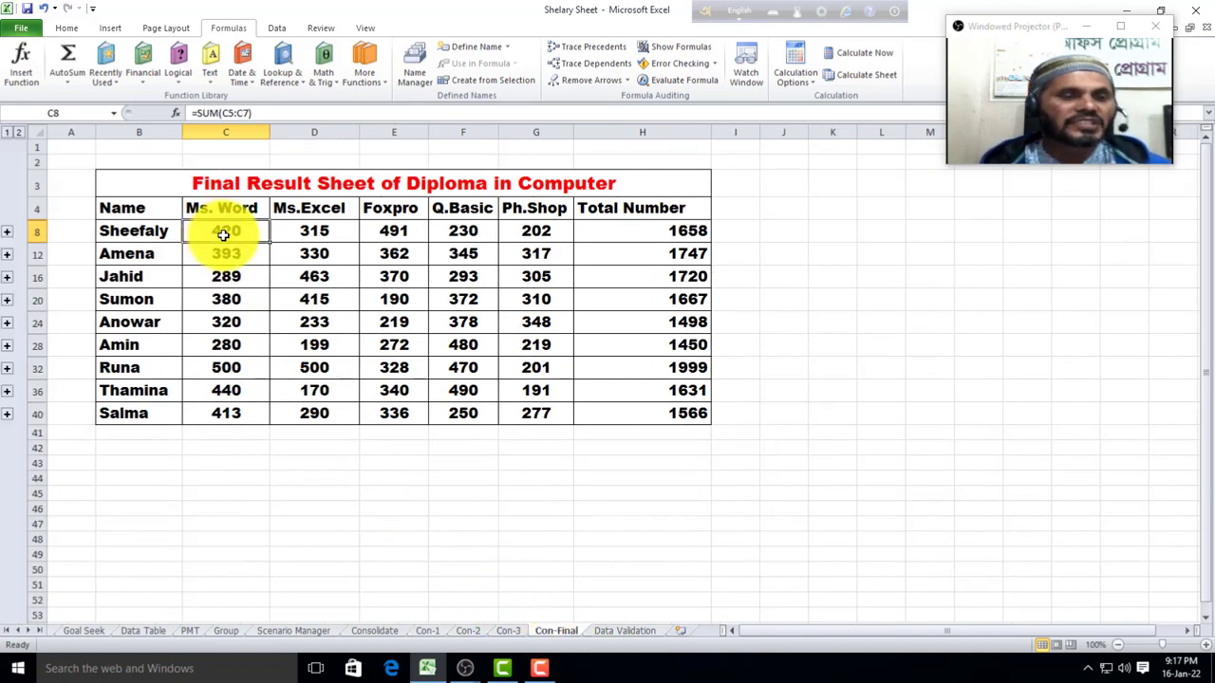
Step: Set the first student's Ms. Word mark in C4 on Con-2 to 100 and check the linked result on Con-Final
{"action": "left_click", "coordinate": [432, 631]}
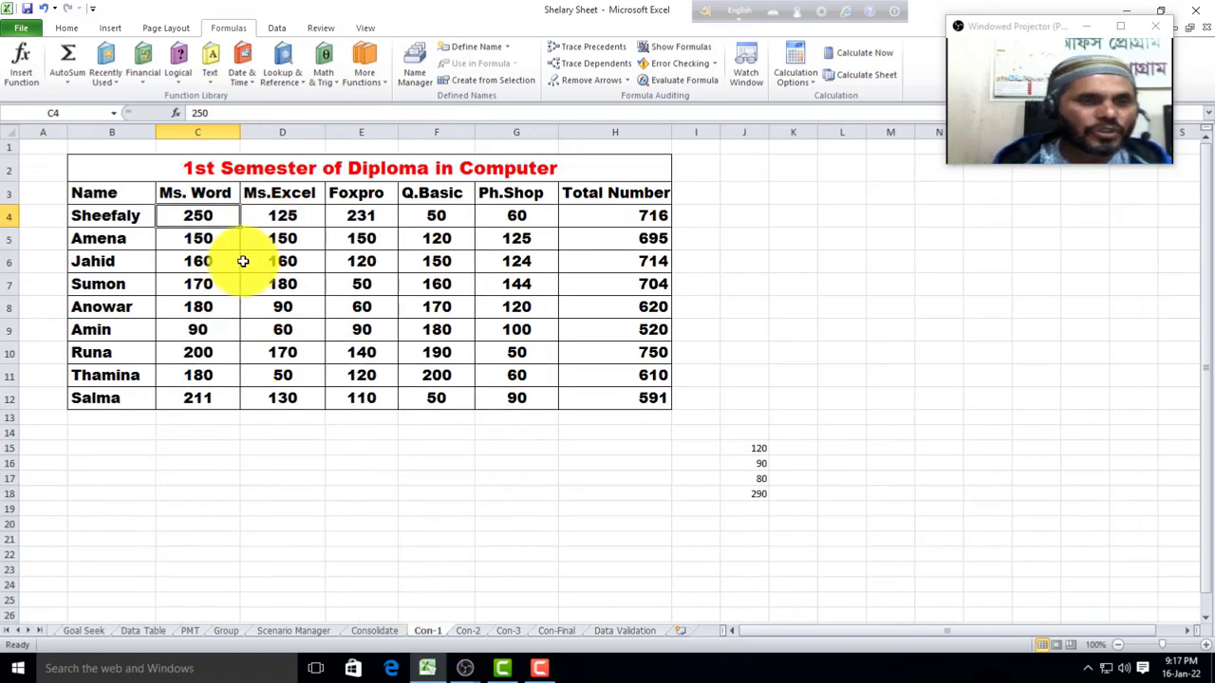
{"action": "left_click", "coordinate": [474, 631]}
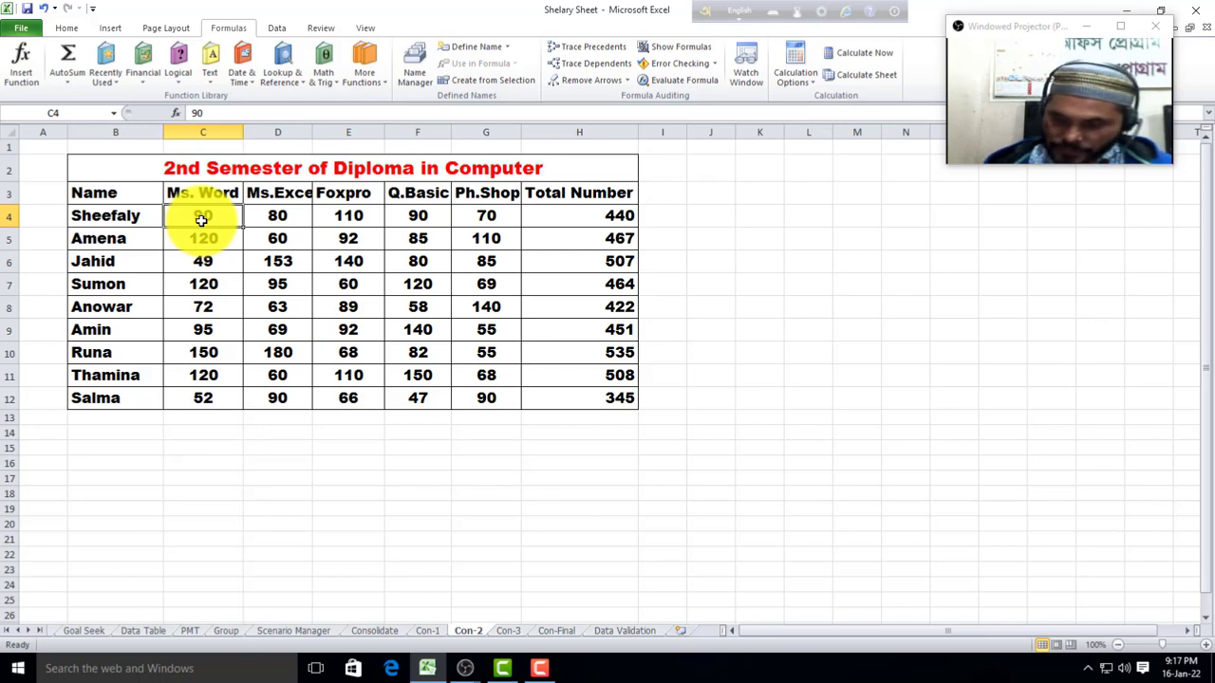
{"action": "type", "text": "100"}
{"action": "key", "text": "Return"}
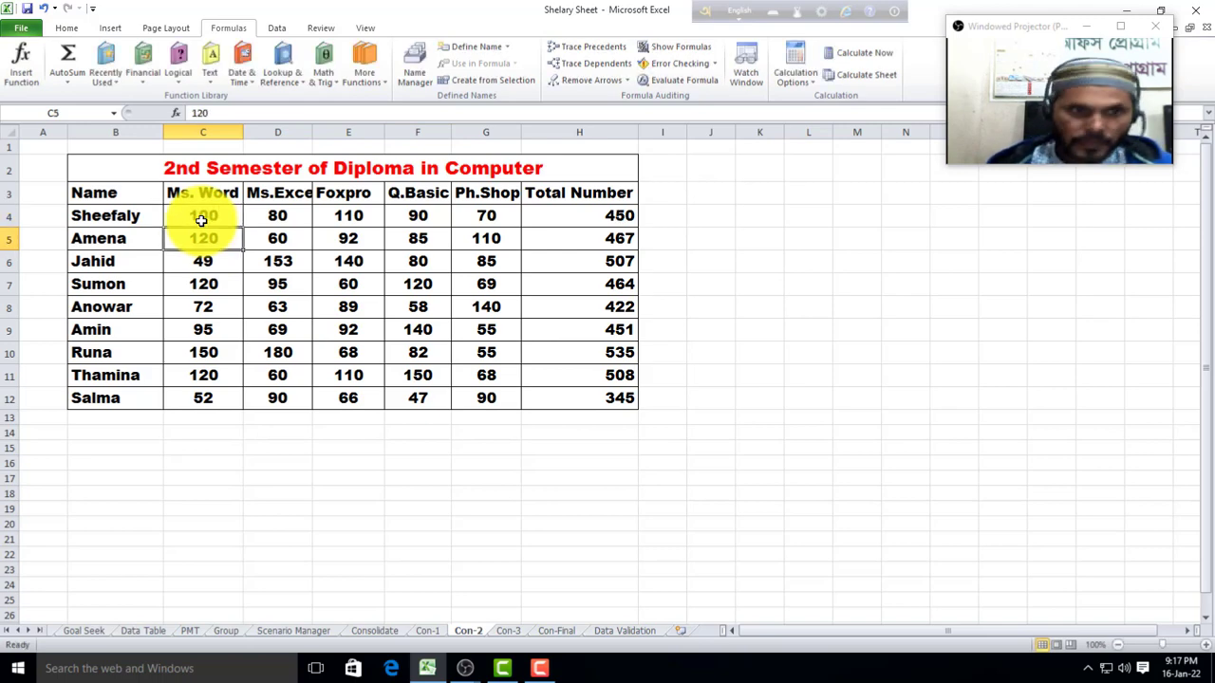
{"action": "left_click", "coordinate": [551, 631]}
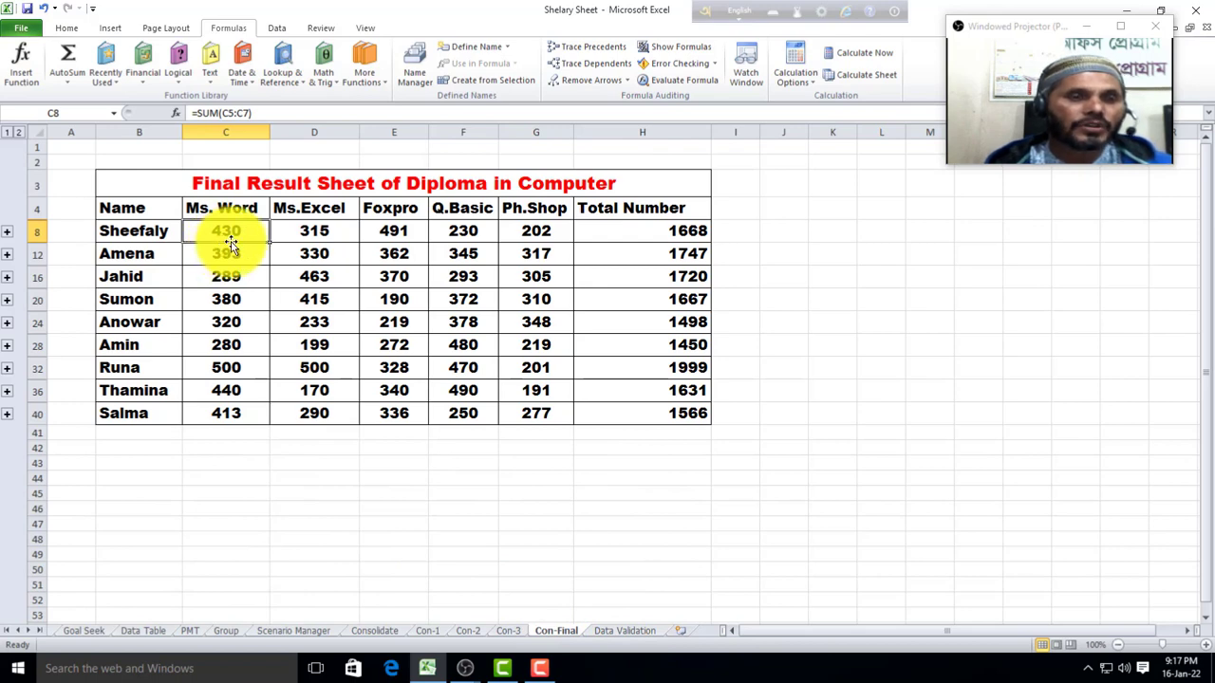
Step: Enter the first student's Con-1 and Con-2 Ms. Word marks, 250 and 100, in L13 and L14 on Con-1
{"action": "left_click", "coordinate": [420, 633]}
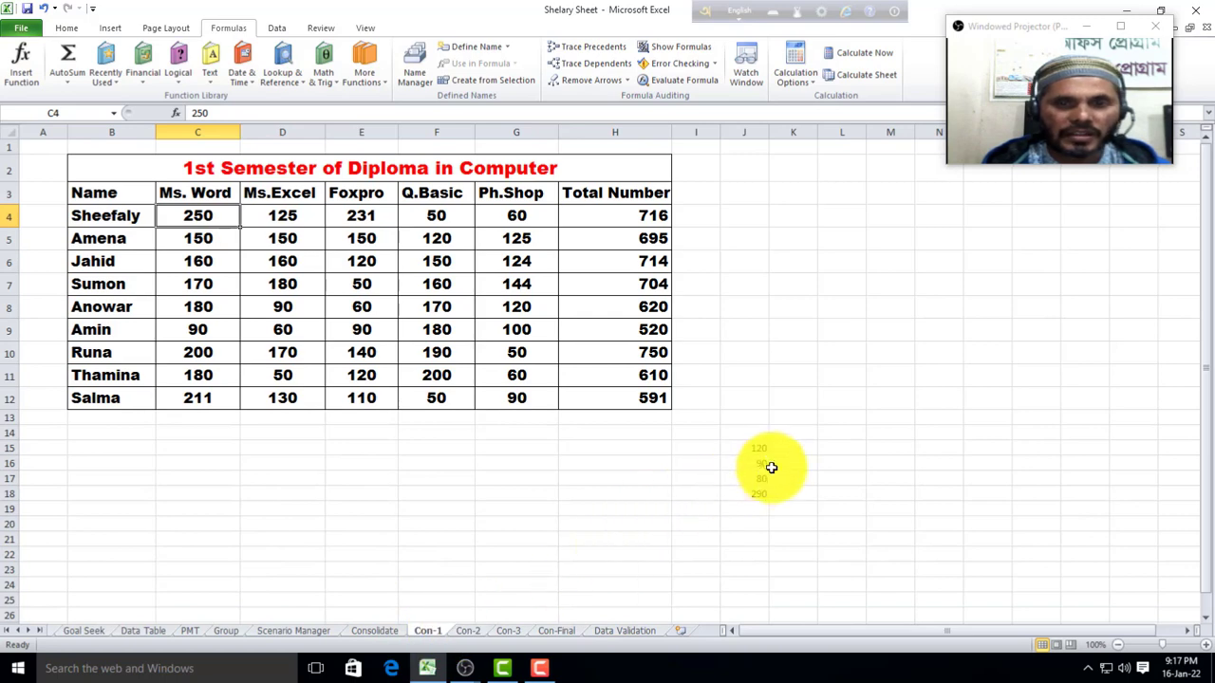
{"action": "left_click", "coordinate": [842, 419]}
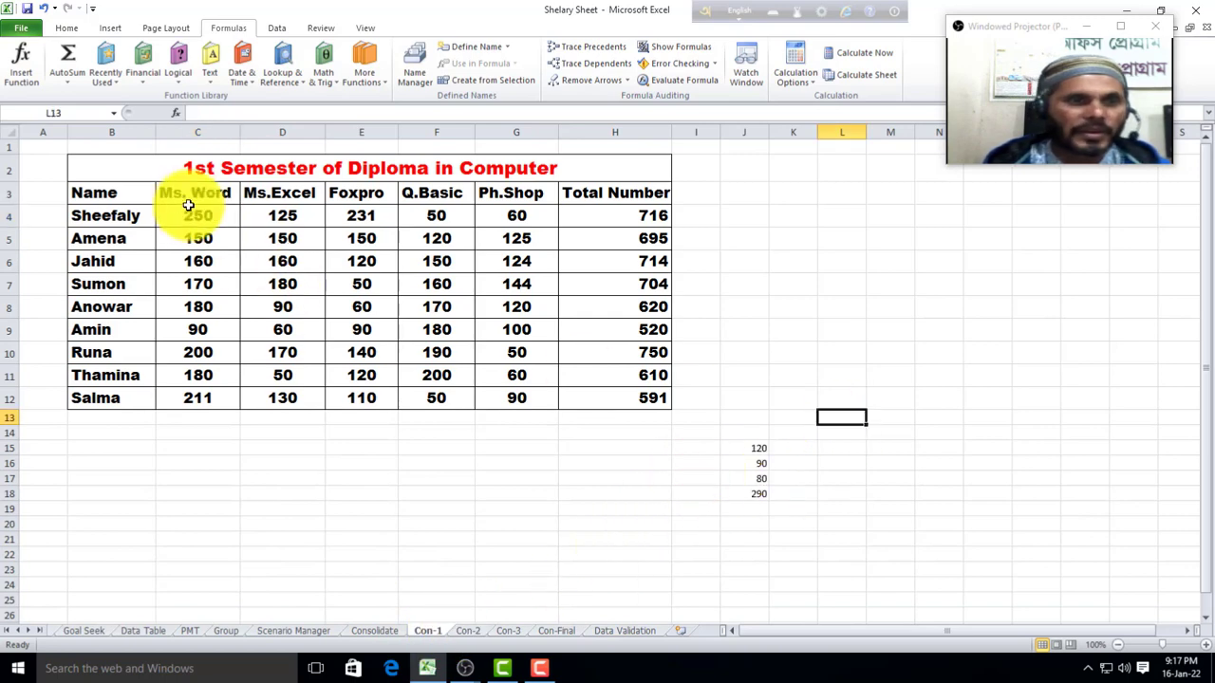
{"action": "type", "text": "250"}
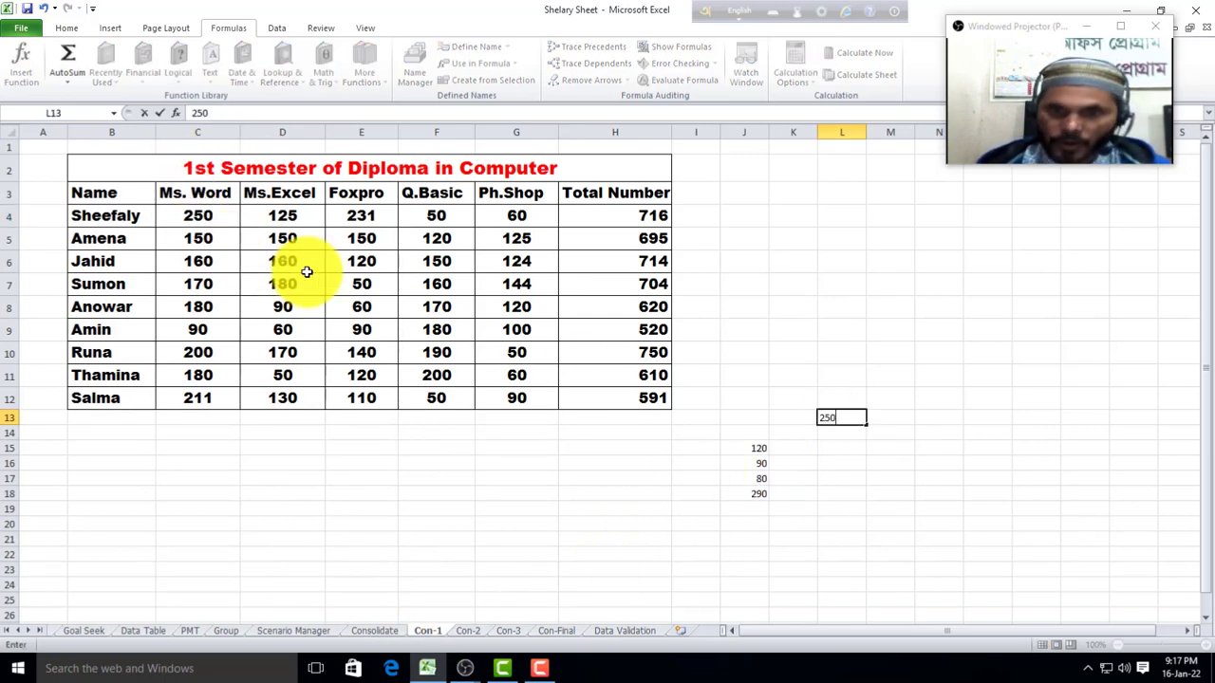
{"action": "key", "text": "Return"}
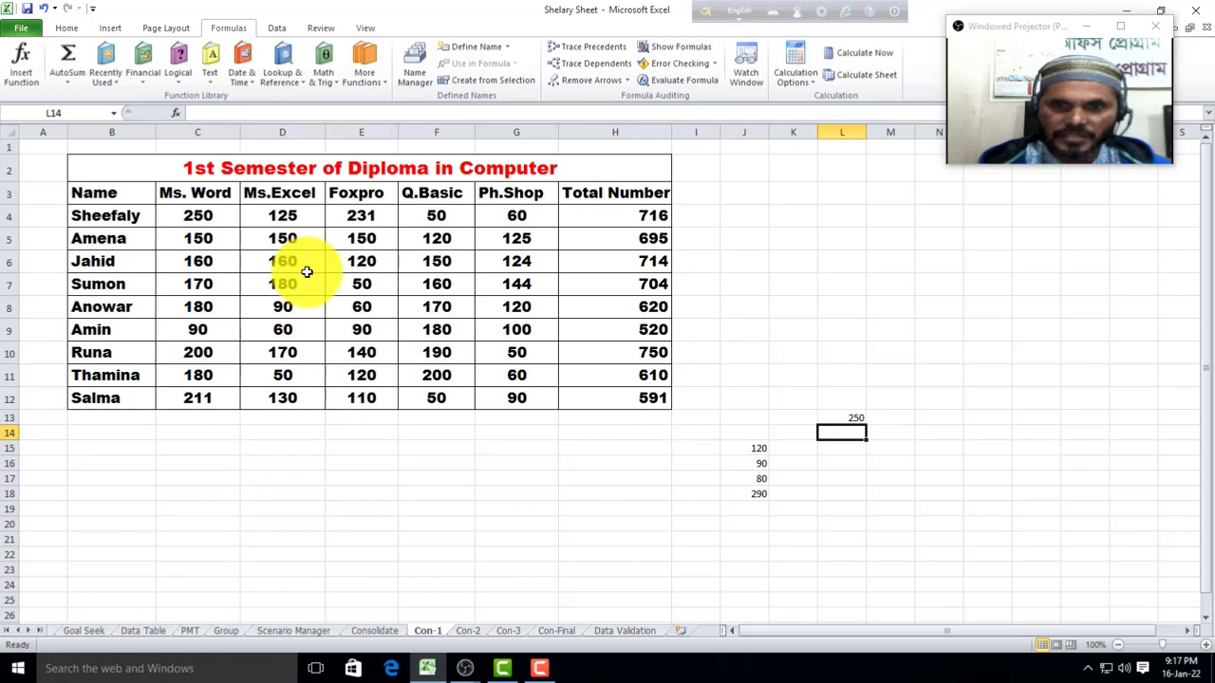
{"action": "left_click", "coordinate": [466, 631]}
{"action": "left_click", "coordinate": [188, 221]}
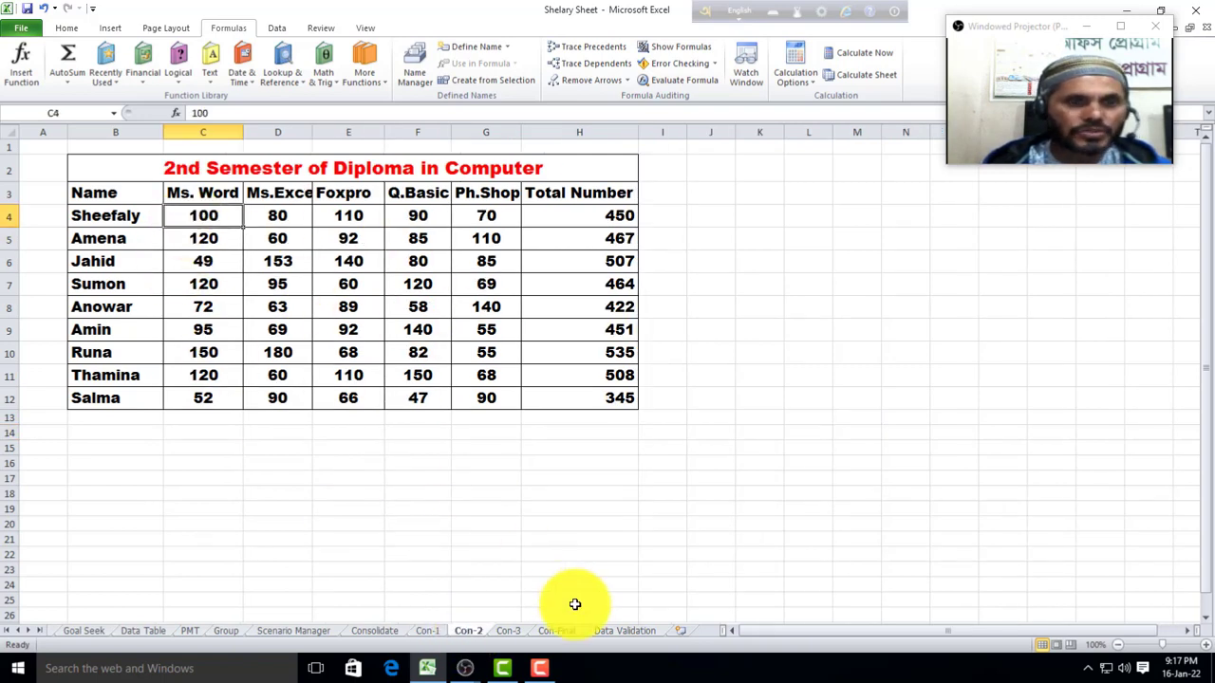
{"action": "left_click", "coordinate": [428, 632]}
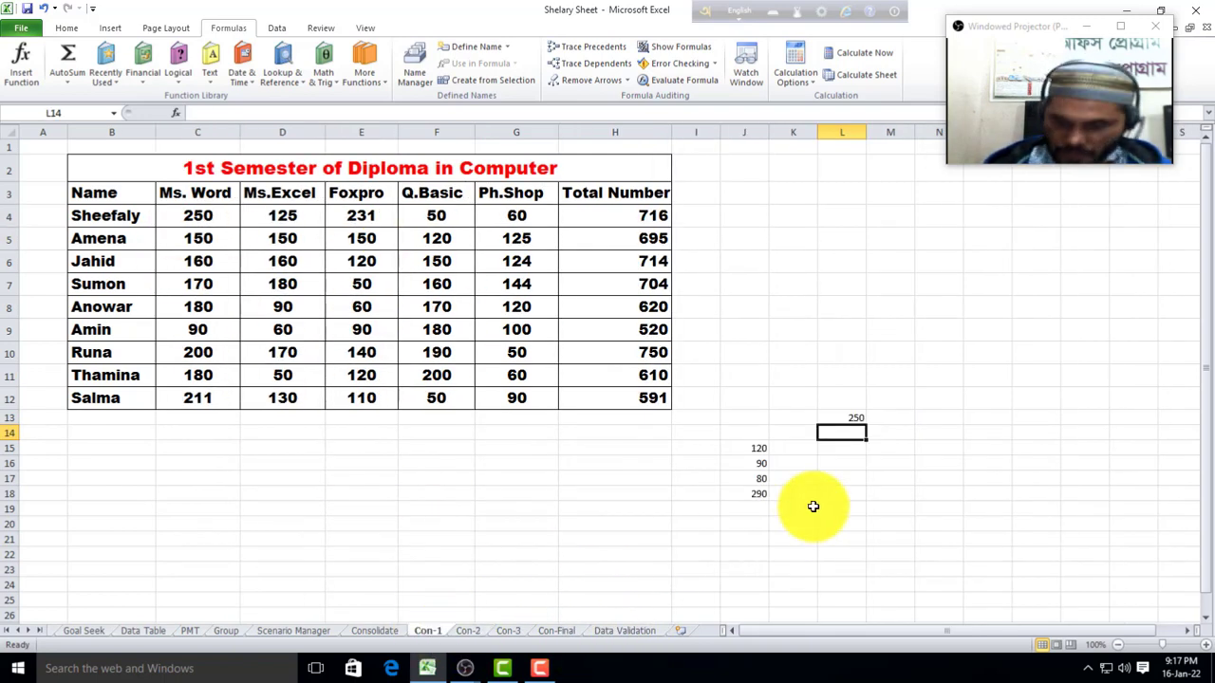
{"action": "type", "text": "100"}
{"action": "key", "text": "Return"}
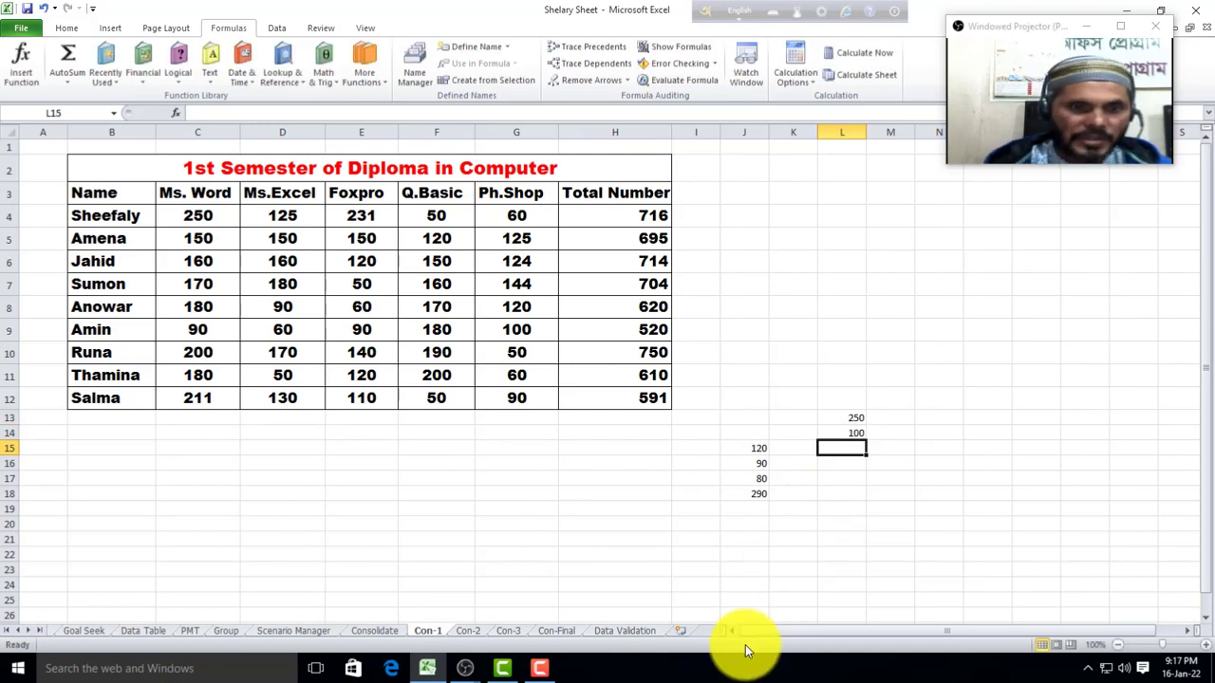
Step: Look up the first student's Ms. Word mark on Con-3 and enter 80 in L15 on Con-1
{"action": "left_click", "coordinate": [504, 632]}
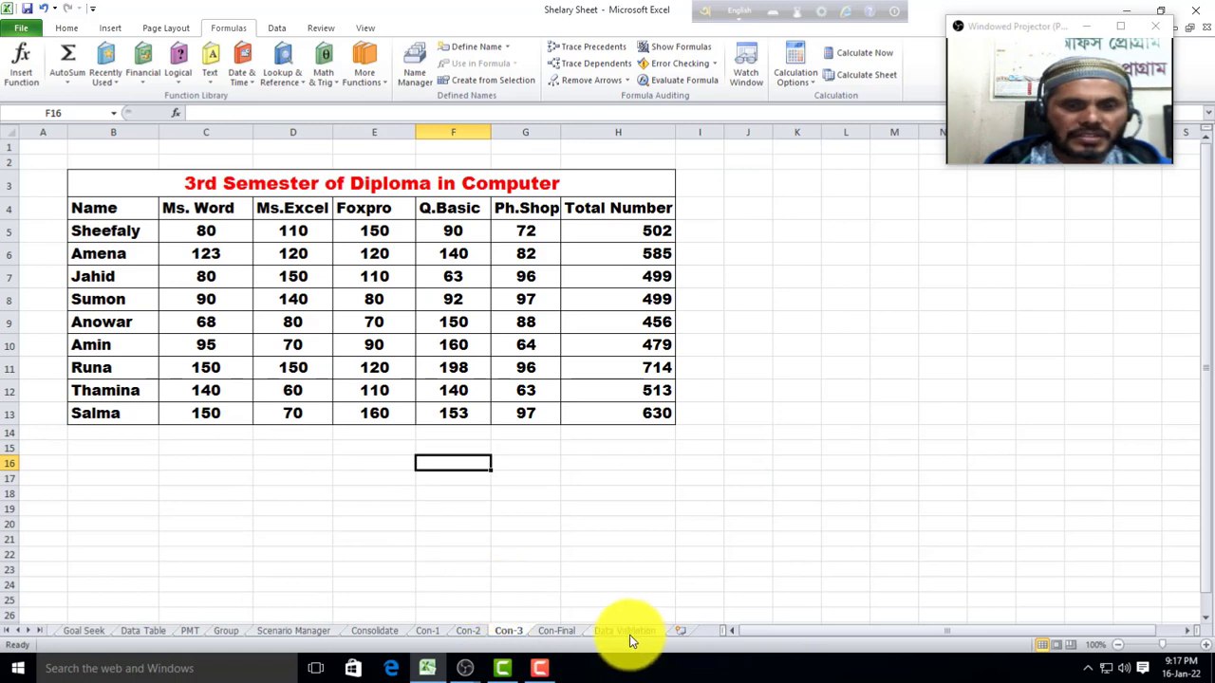
{"action": "left_click", "coordinate": [428, 632]}
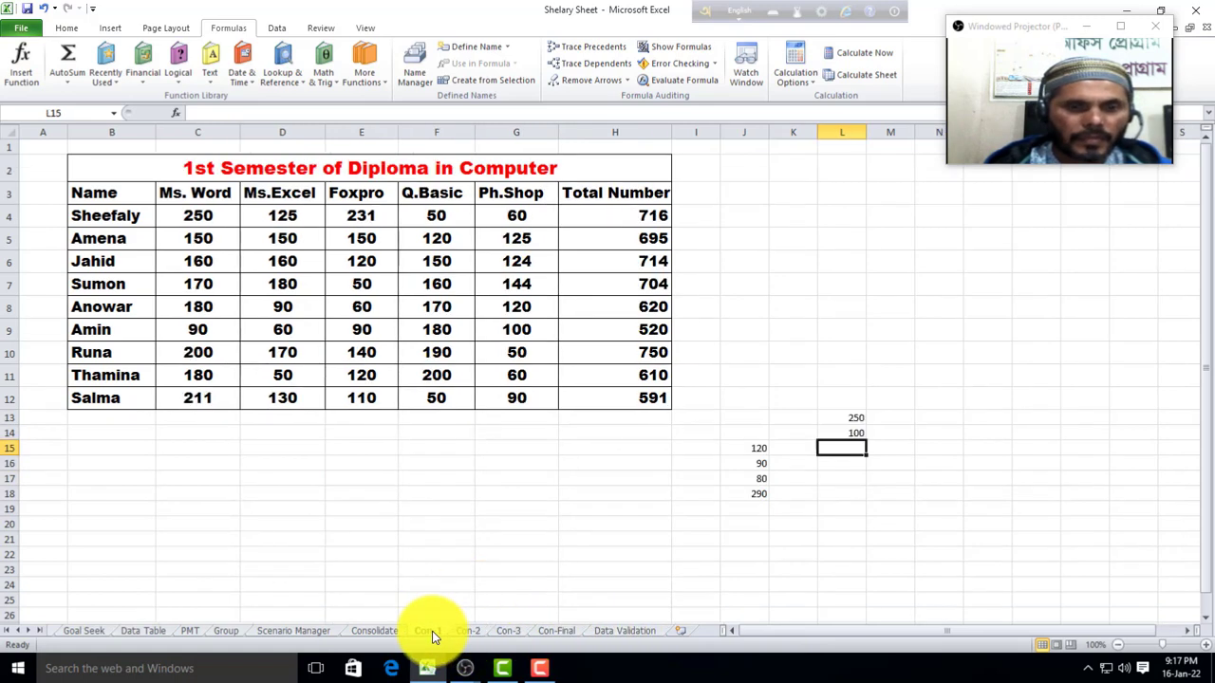
{"action": "type", "text": "80"}
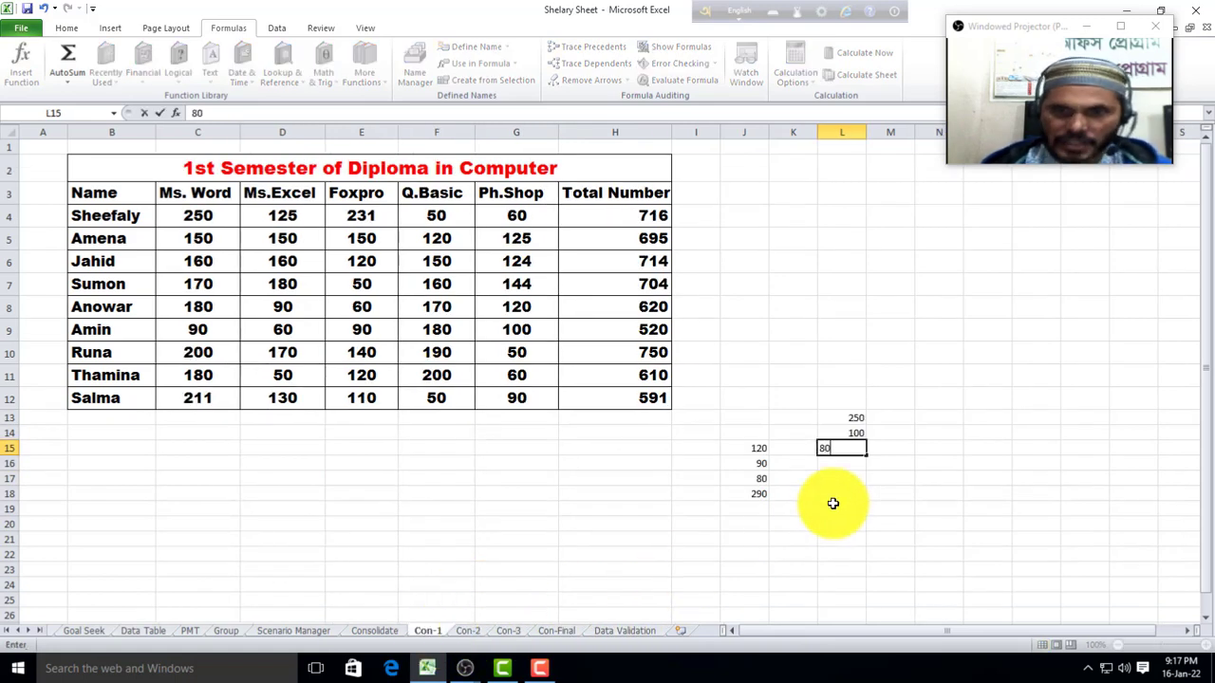
{"action": "key", "text": "Return"}
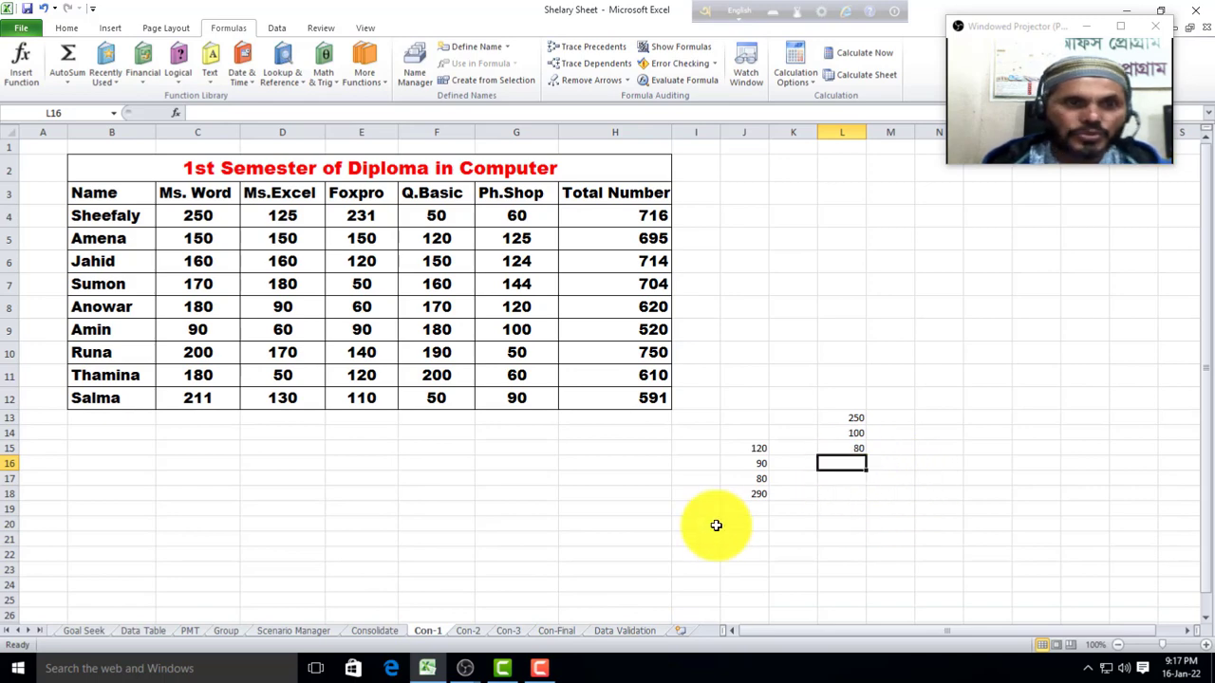
Step: Check the first student's Ms. Word result on Con-Final and sum L13:L15 in L16 on Con-1
{"action": "left_click", "coordinate": [537, 632]}
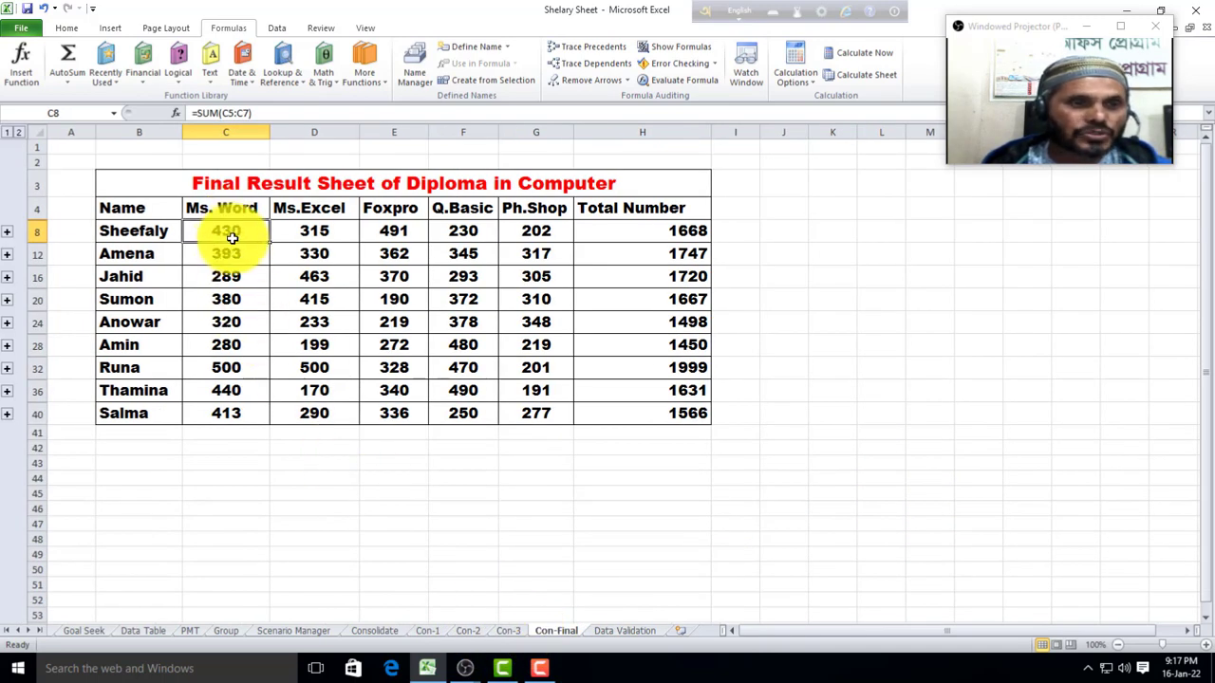
{"action": "left_click", "coordinate": [423, 633]}
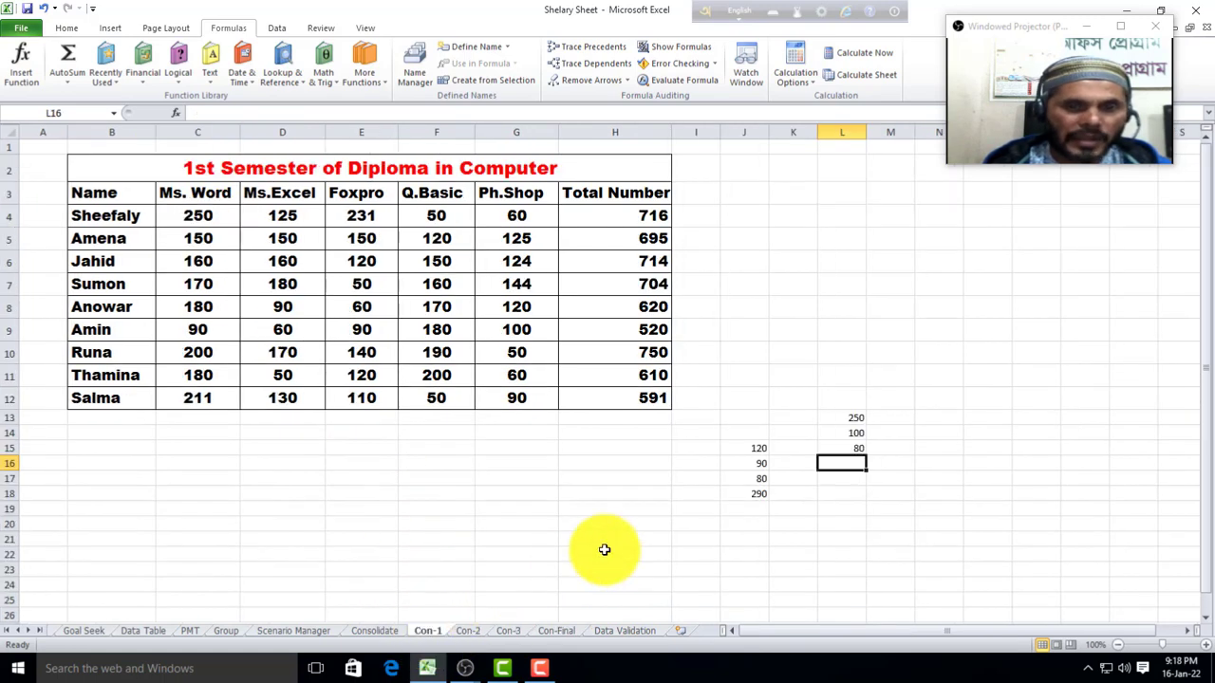
{"action": "left_click", "coordinate": [67, 80]}
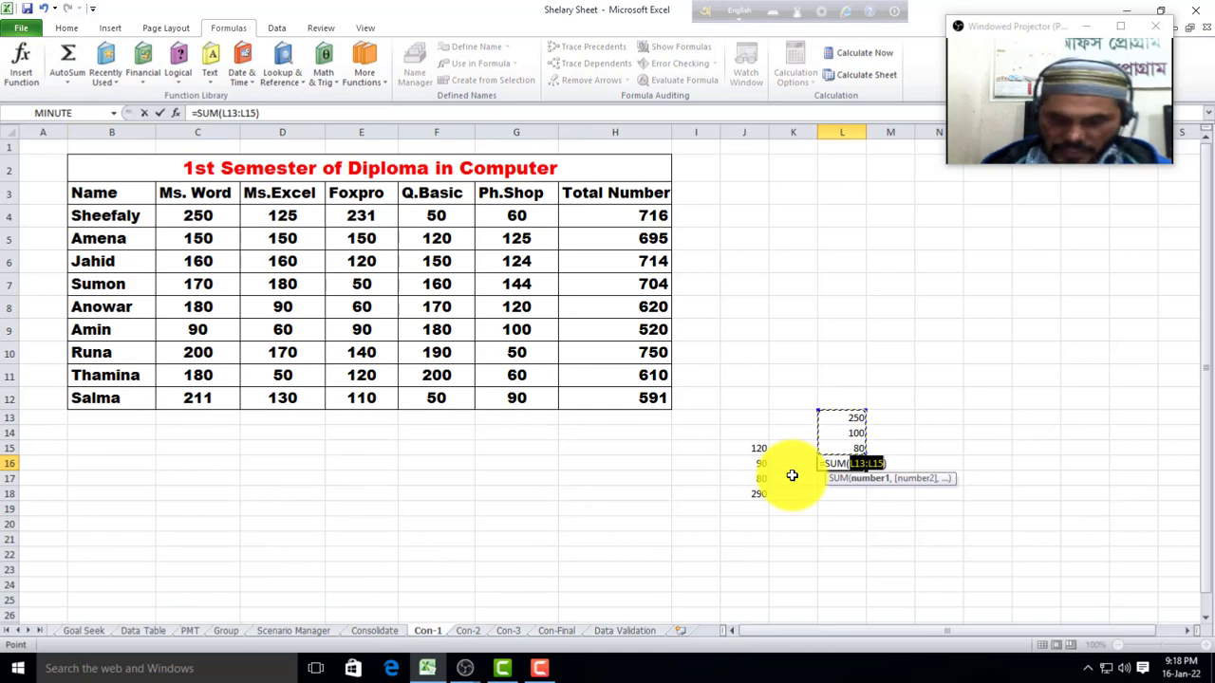
{"action": "key", "text": "Return"}
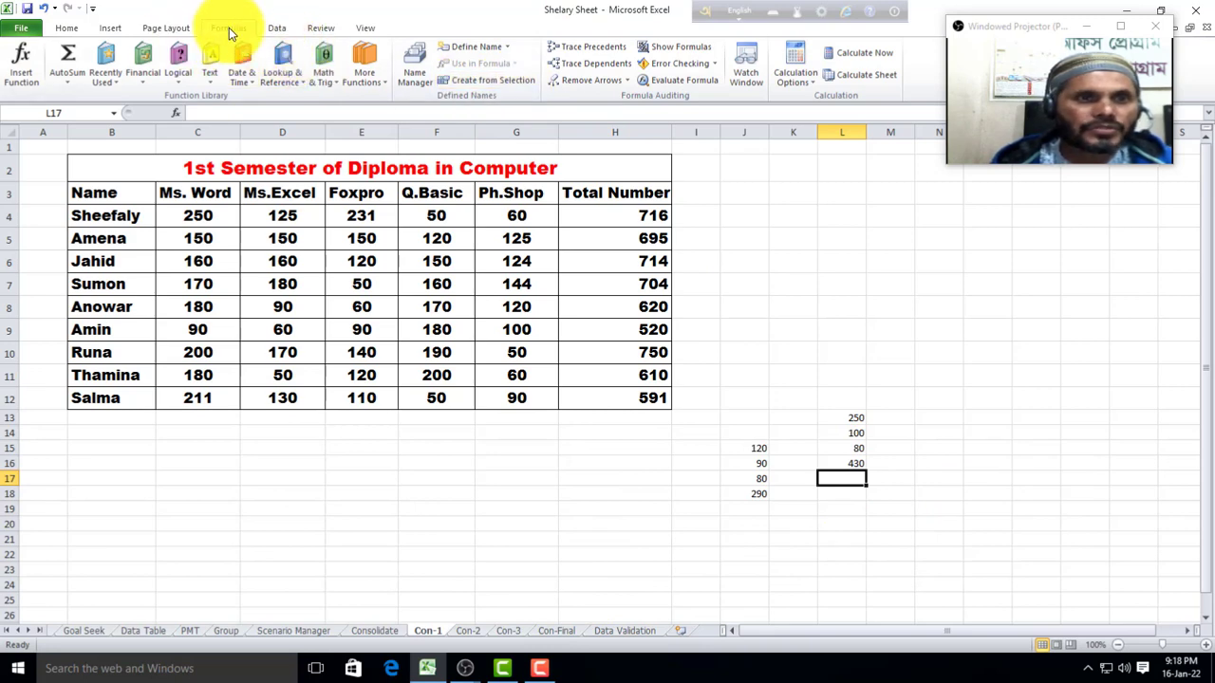
Step: Open the Consolidate settings and review the listed references alongside the Con-2 and Con-Final sheets
{"action": "left_click", "coordinate": [278, 29]}
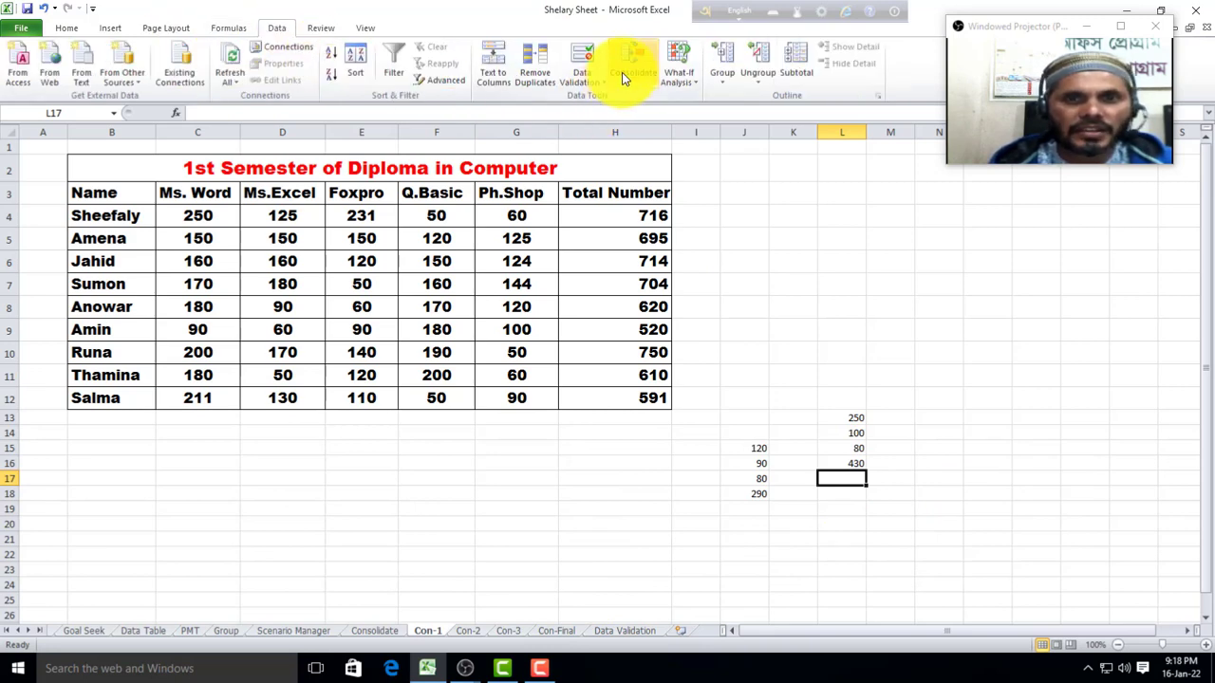
{"action": "left_click", "coordinate": [629, 66]}
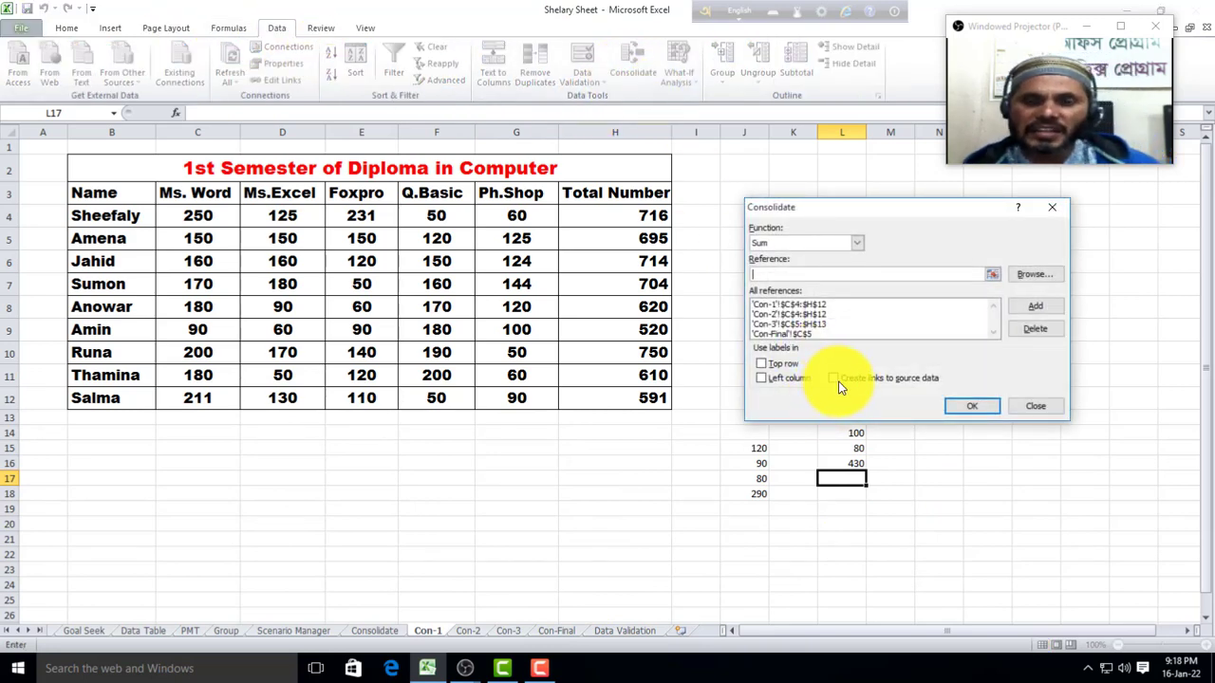
{"action": "left_click_drag", "start_coordinate": [854, 207], "coordinate": [794, 153]}
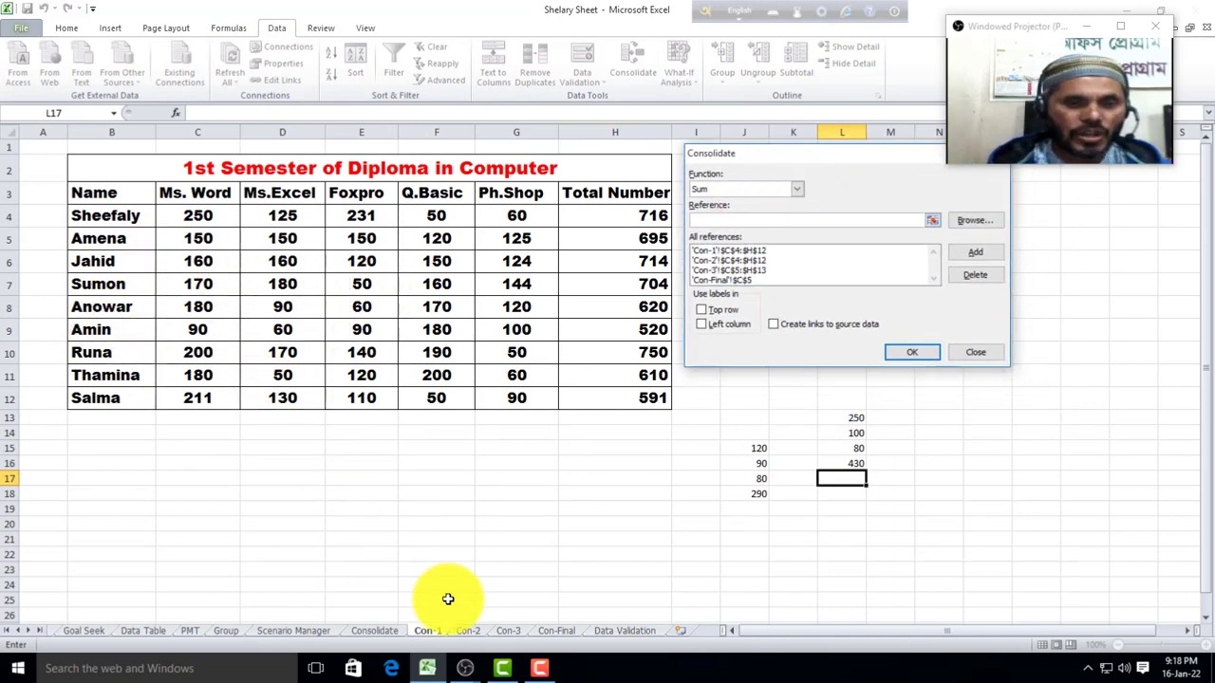
{"action": "left_click", "coordinate": [463, 631]}
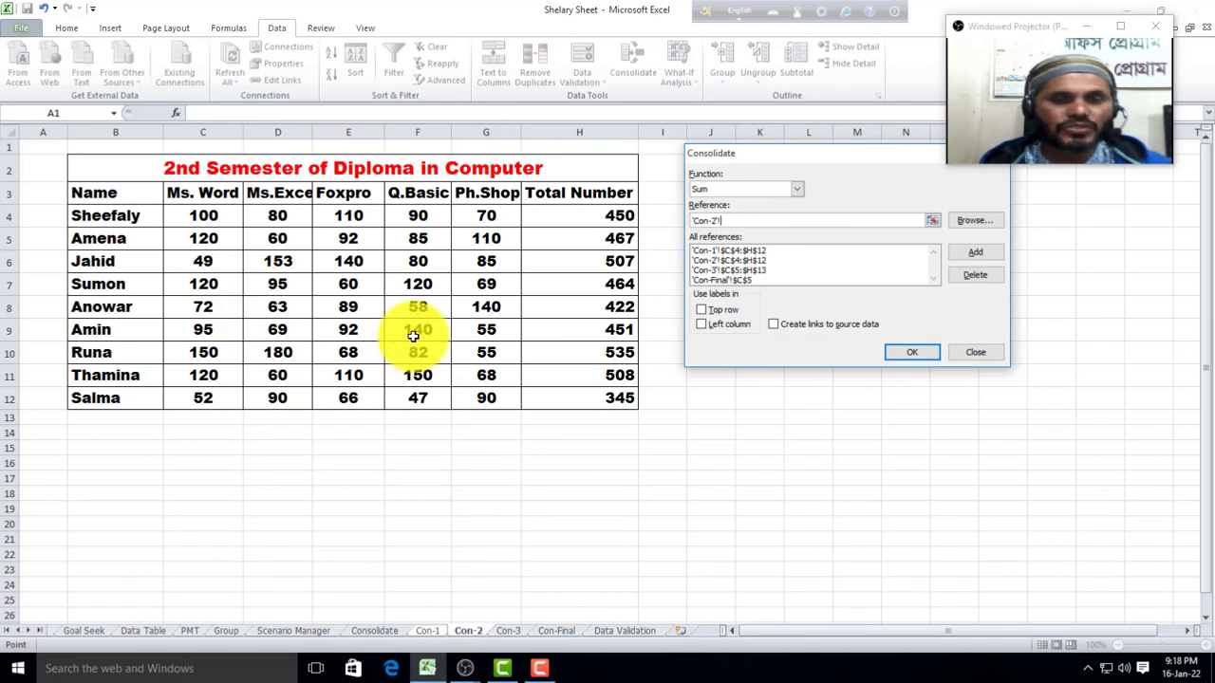
{"action": "left_click", "coordinate": [562, 632]}
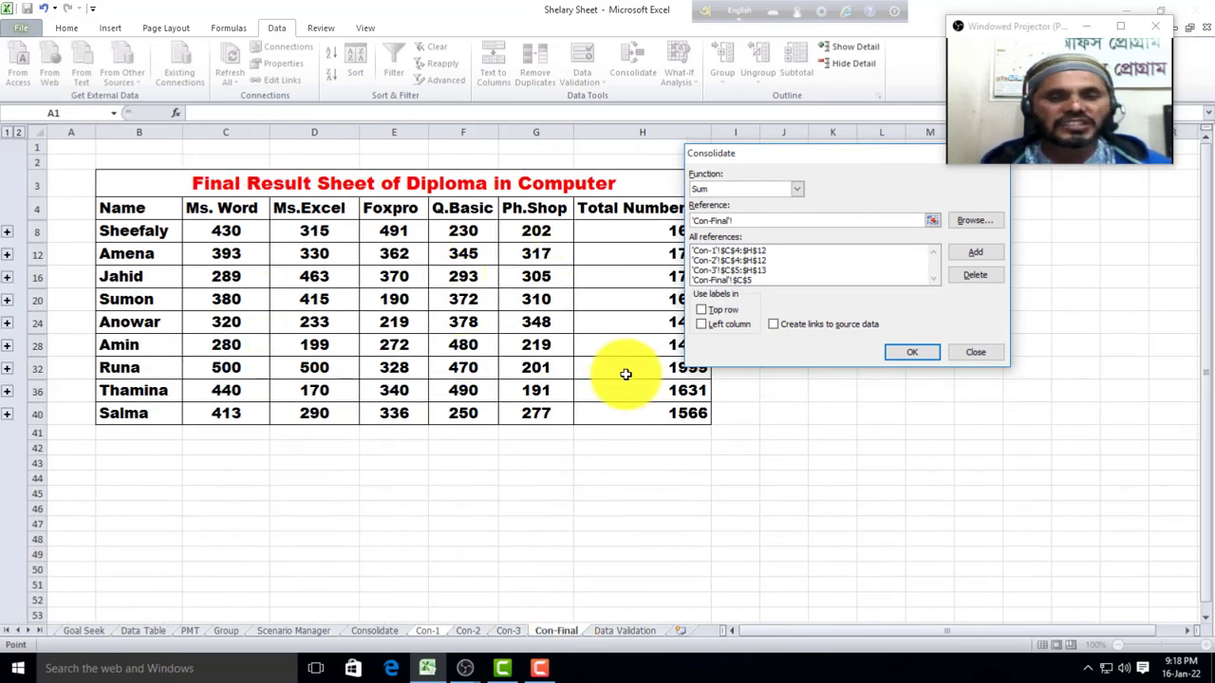
{"action": "left_click_drag", "start_coordinate": [788, 162], "coordinate": [945, 282]}
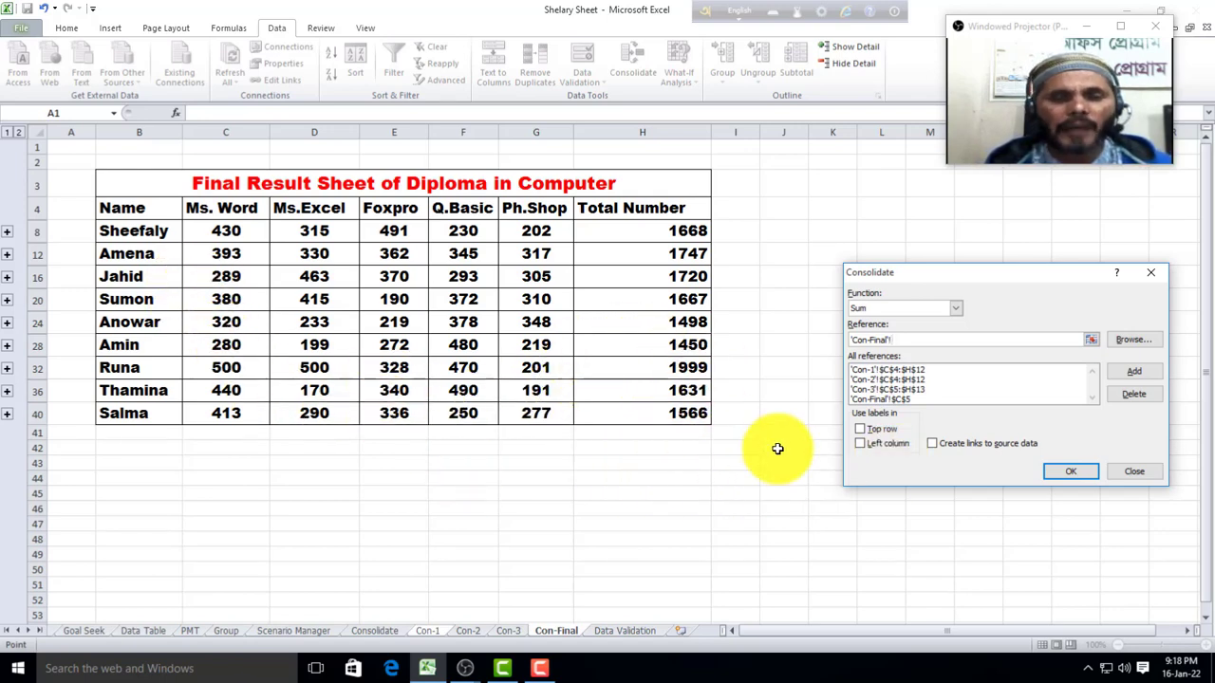
{"action": "left_click_drag", "start_coordinate": [944, 273], "coordinate": [849, 211]}
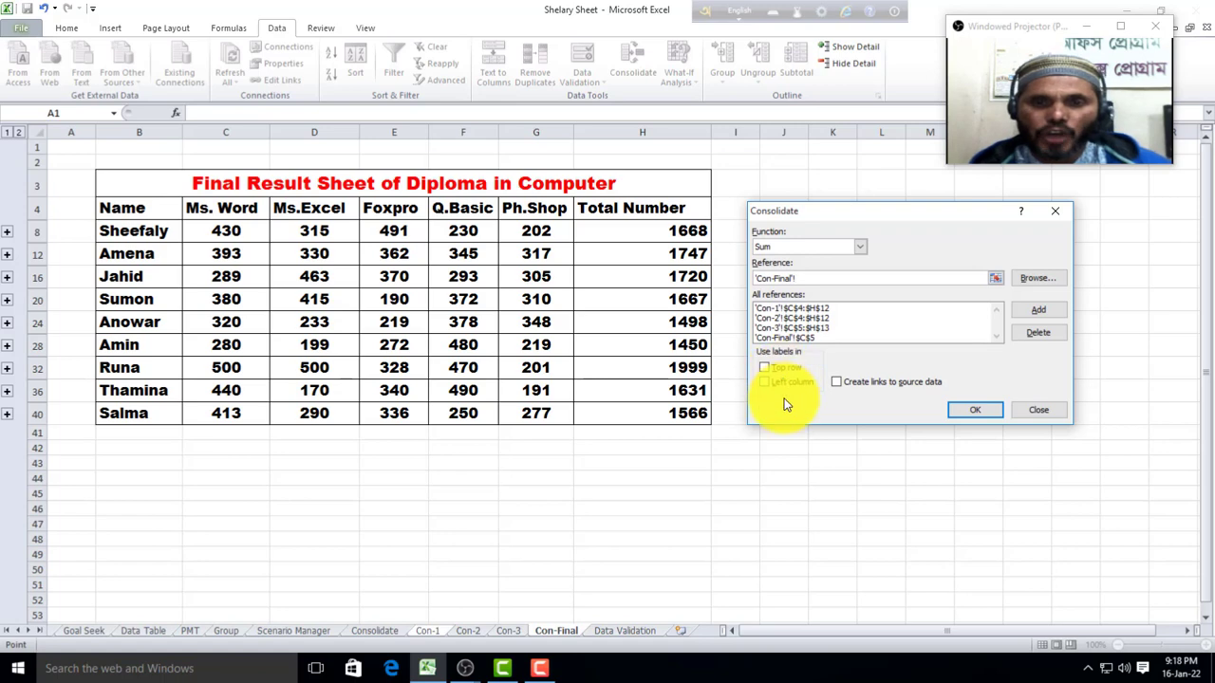
{"action": "left_click_drag", "start_coordinate": [825, 215], "coordinate": [920, 216]}
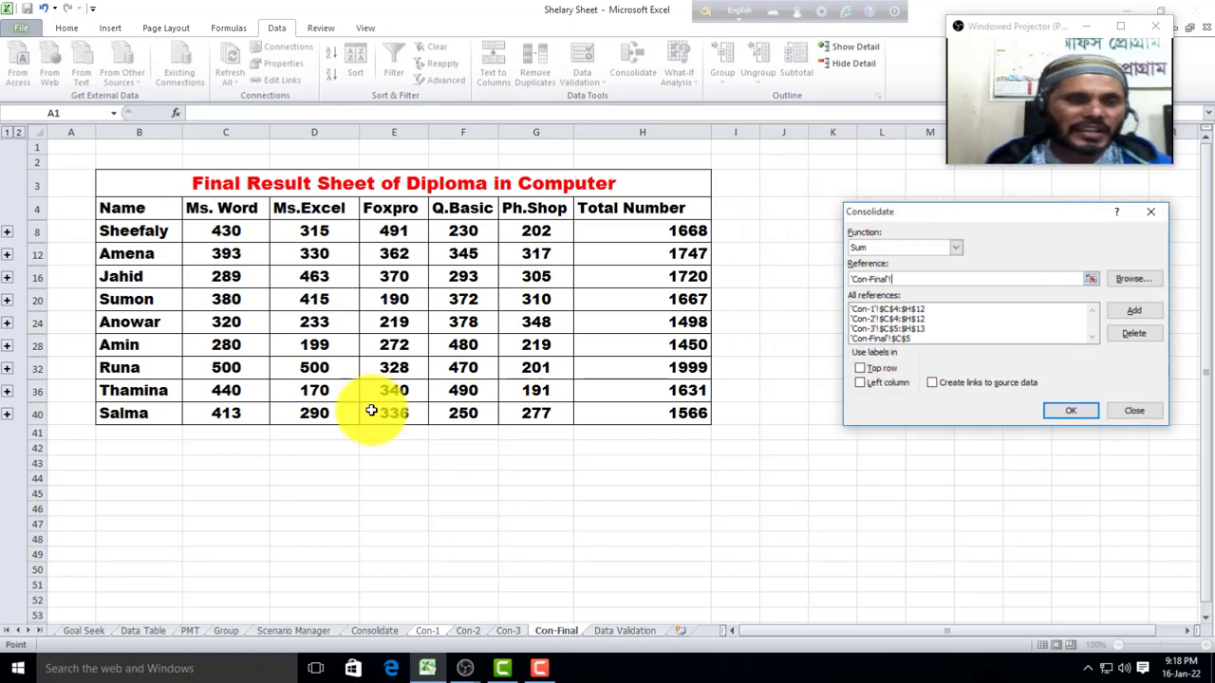
Step: Delete all the listed consolidation references on the Con-1 sheet and close the Consolidate settings
{"action": "left_click", "coordinate": [432, 631]}
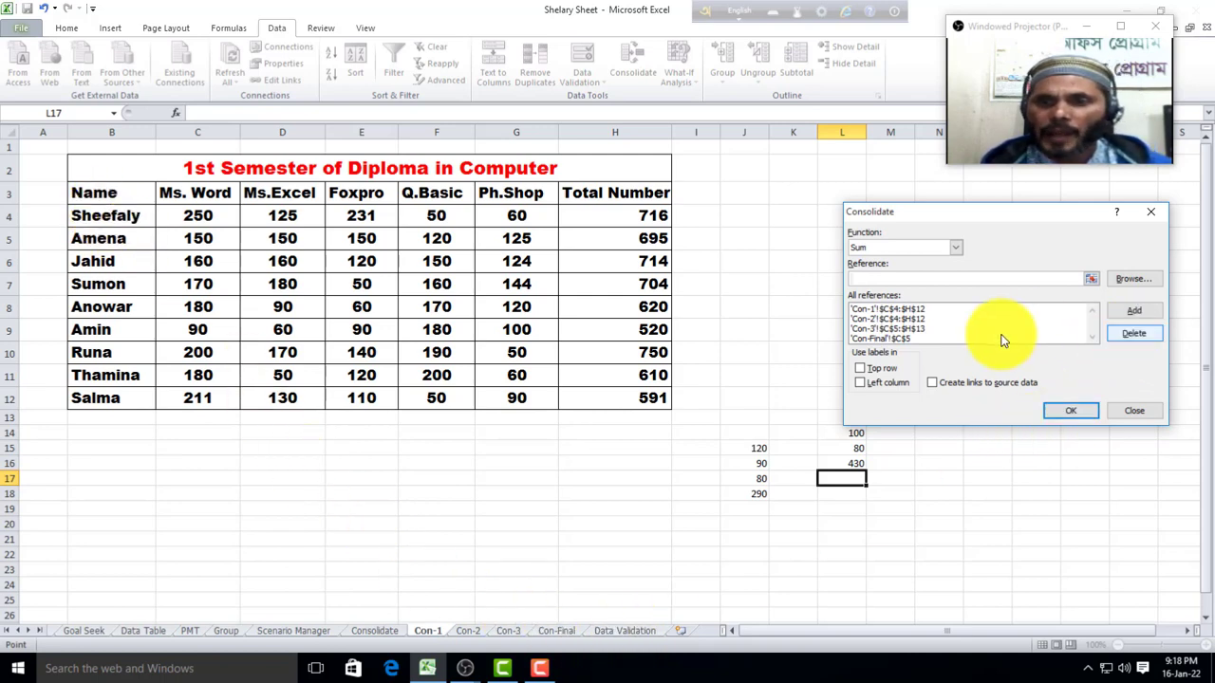
{"action": "left_click", "coordinate": [892, 340]}
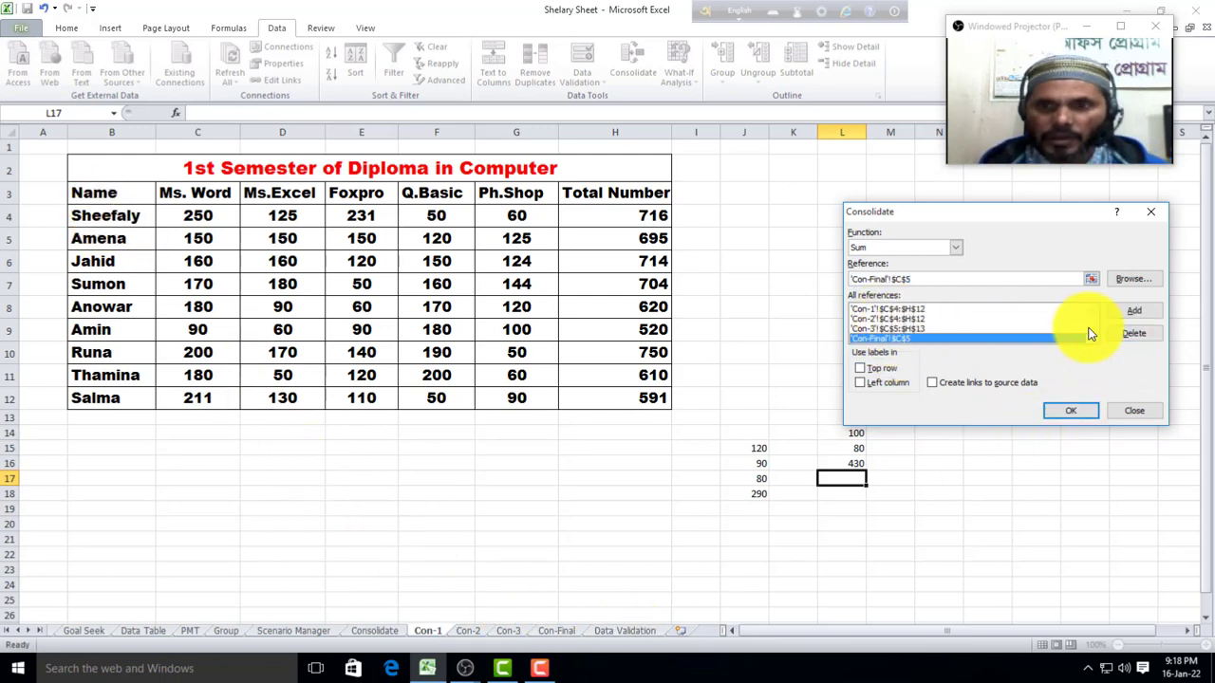
{"action": "left_click", "coordinate": [924, 329]}
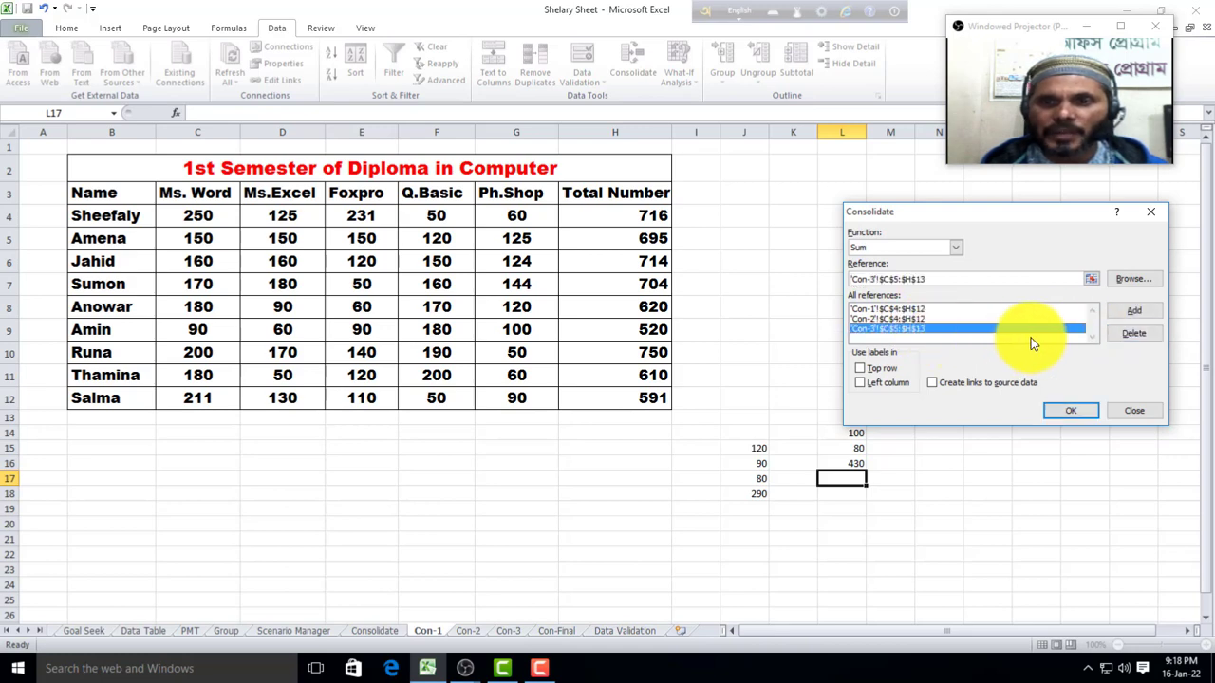
{"action": "left_click", "coordinate": [1115, 334]}
{"action": "left_click", "coordinate": [926, 325]}
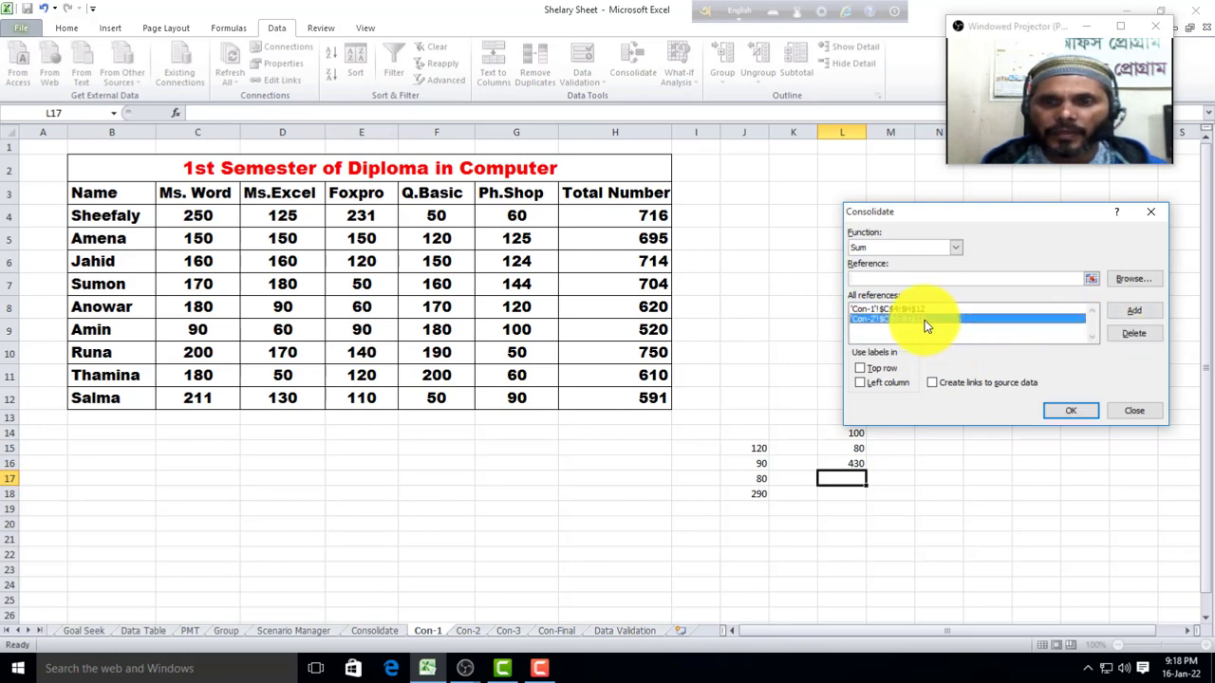
{"action": "left_click", "coordinate": [1133, 334]}
{"action": "left_click", "coordinate": [1130, 334]}
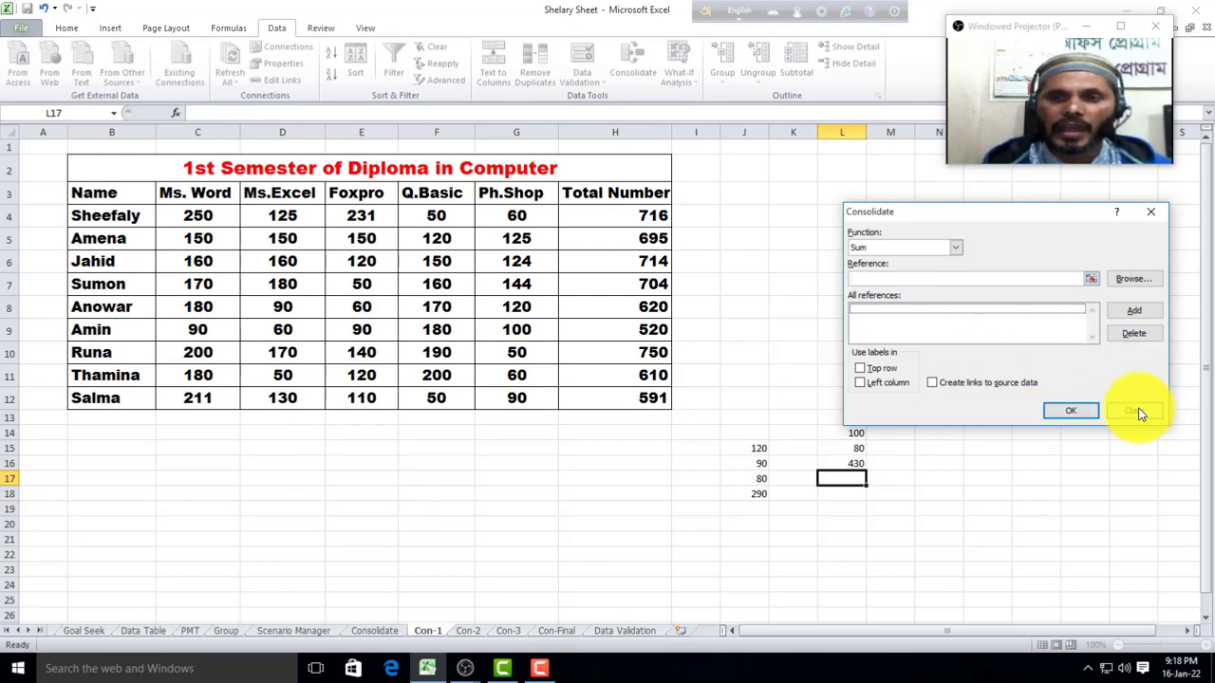
{"action": "left_click", "coordinate": [1140, 414]}
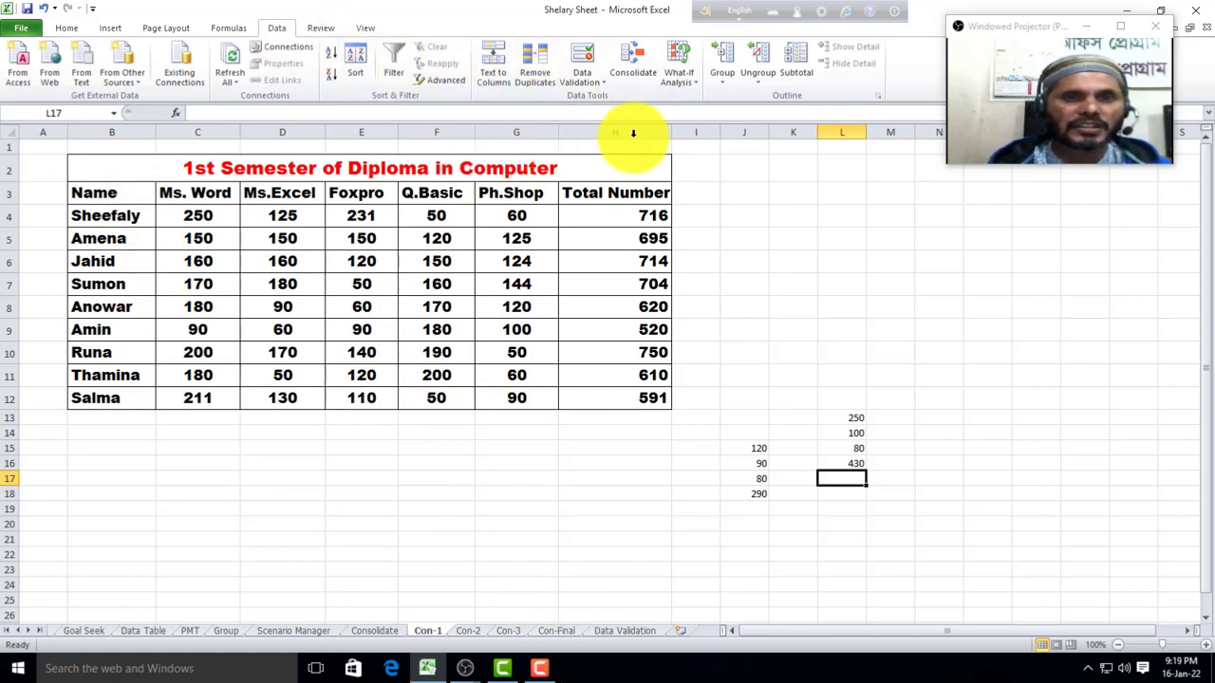
Step: Start a new Sum consolidation on Con-1 and add the references Con-Final B3:H40 and Con-2 B3:C12
{"action": "left_click", "coordinate": [638, 72]}
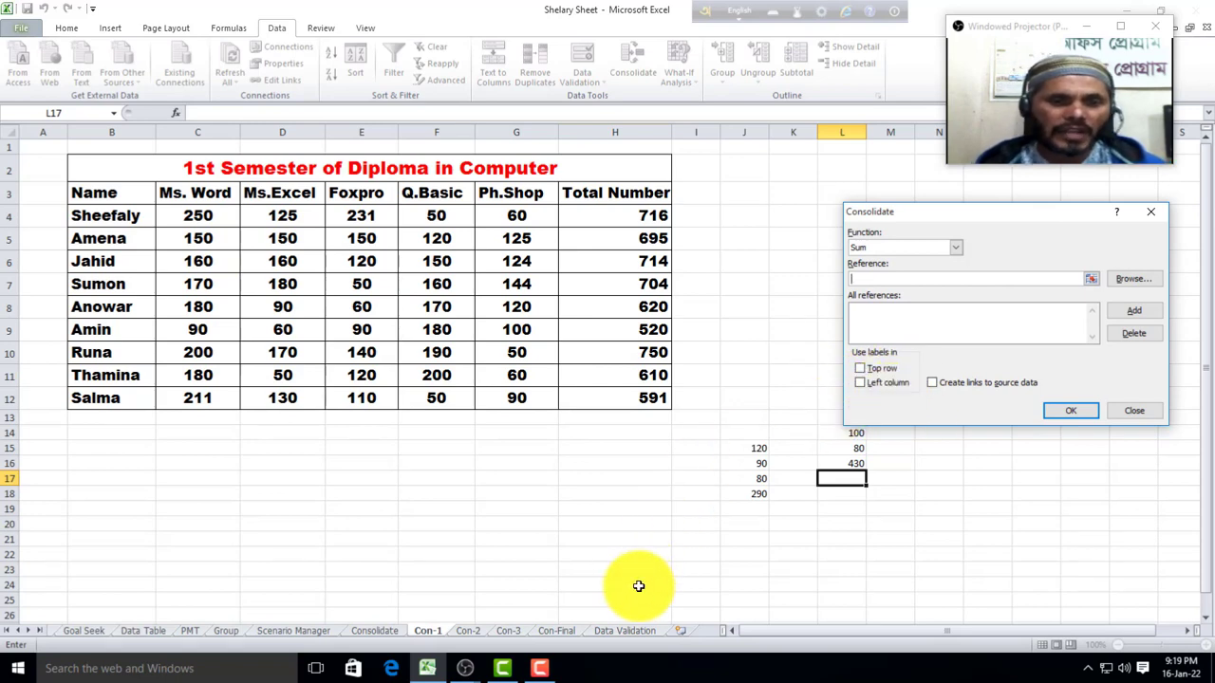
{"action": "left_click", "coordinate": [550, 630]}
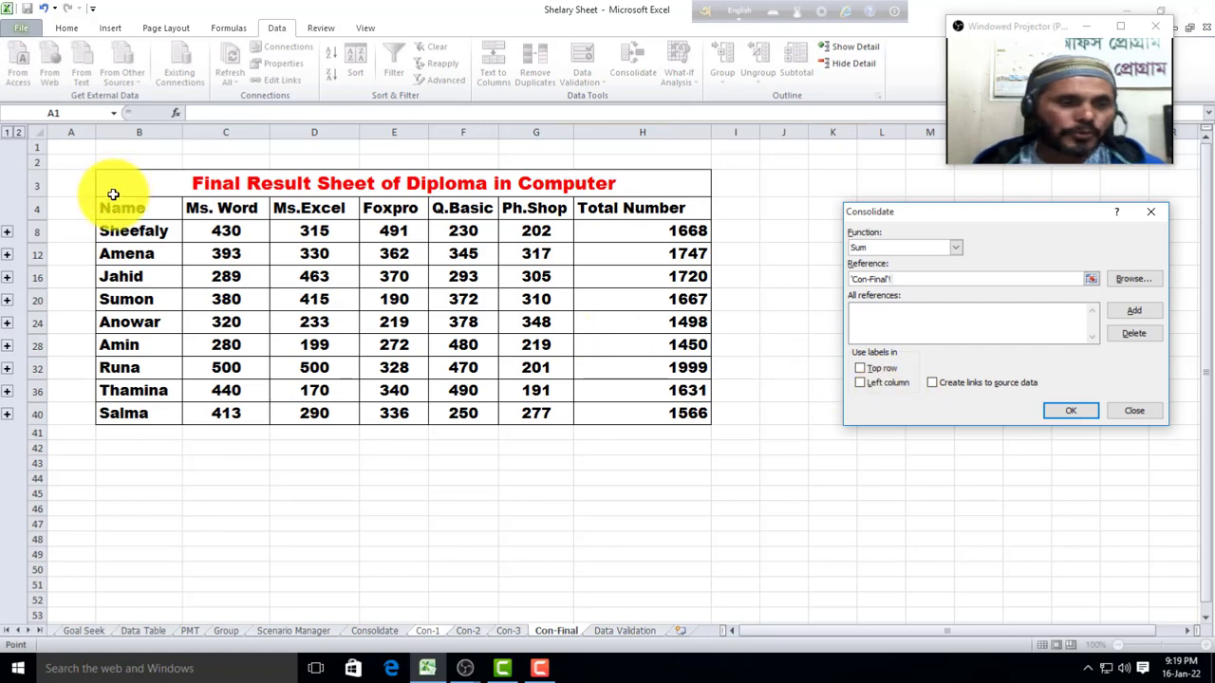
{"action": "left_click_drag", "start_coordinate": [125, 187], "coordinate": [399, 427]}
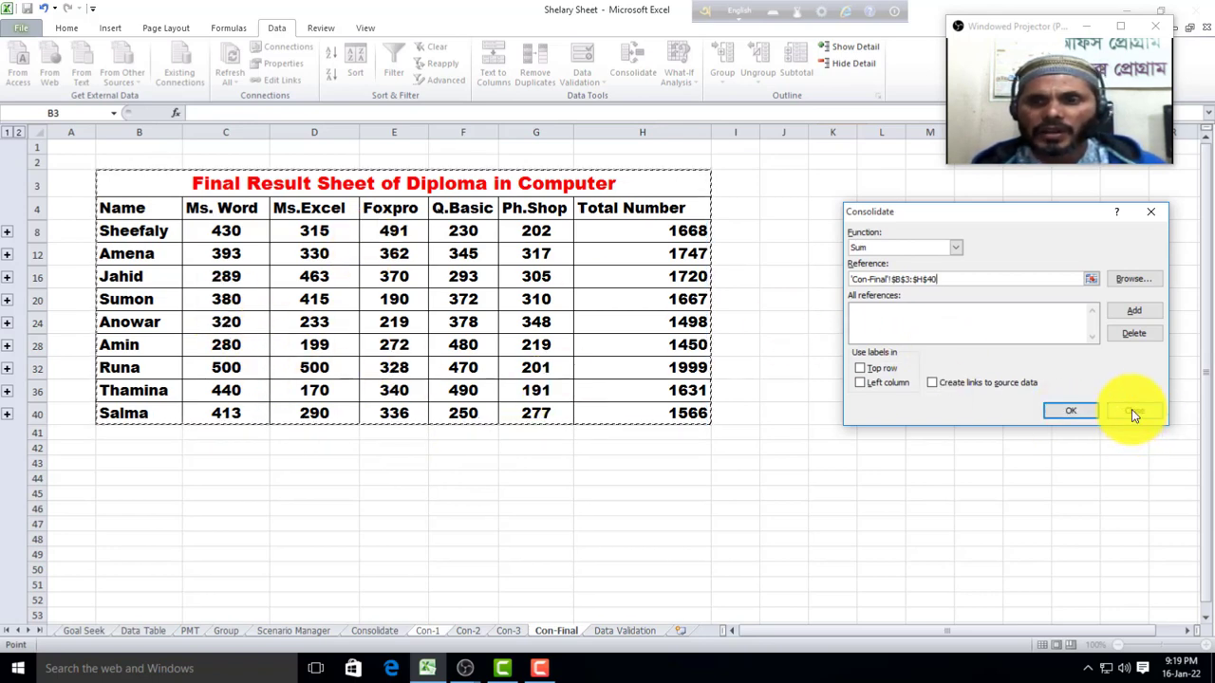
{"action": "left_click", "coordinate": [1133, 311]}
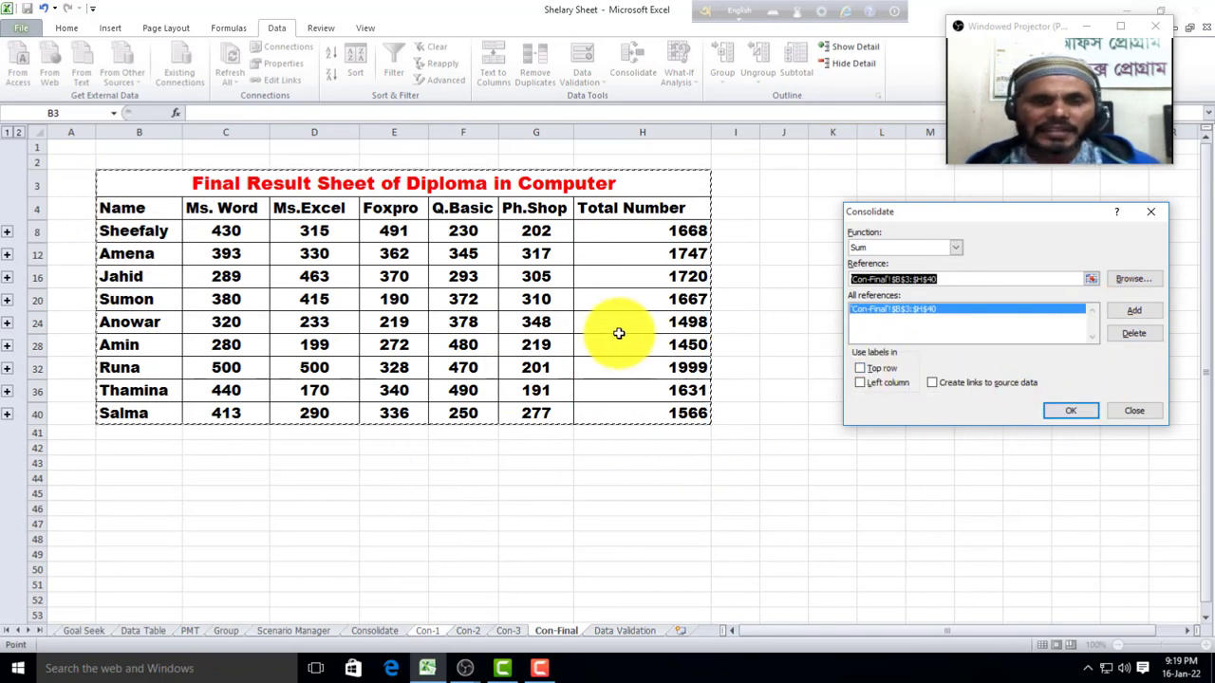
{"action": "left_click", "coordinate": [468, 631]}
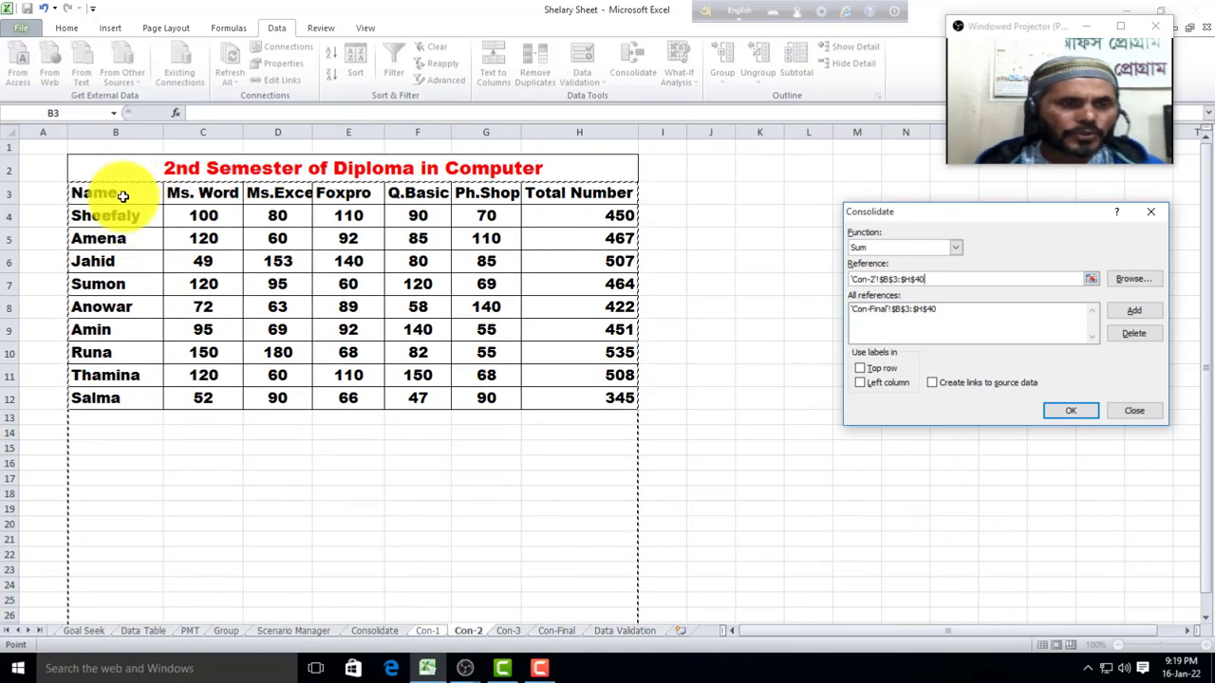
{"action": "left_click_drag", "start_coordinate": [122, 196], "coordinate": [232, 396]}
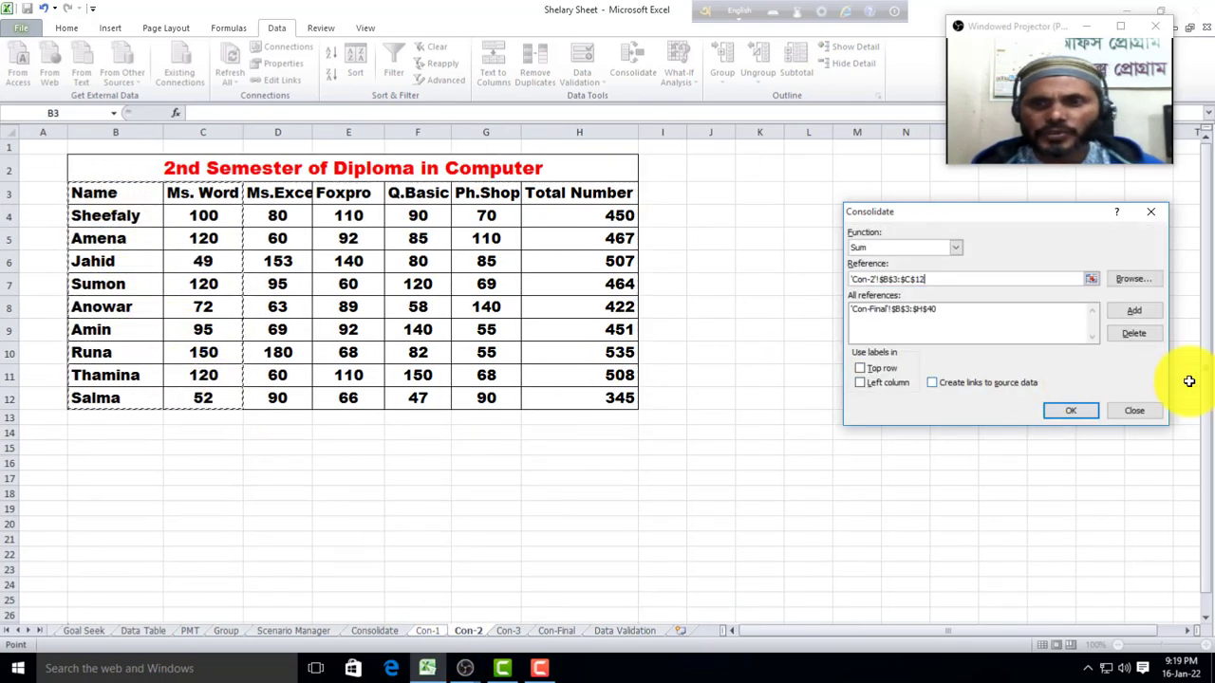
{"action": "left_click", "coordinate": [1135, 309]}
Step: Include Con-3 B4:H13 as a further reference and run the Sum consolidation at L17 on Con-1
{"action": "left_click", "coordinate": [518, 630]}
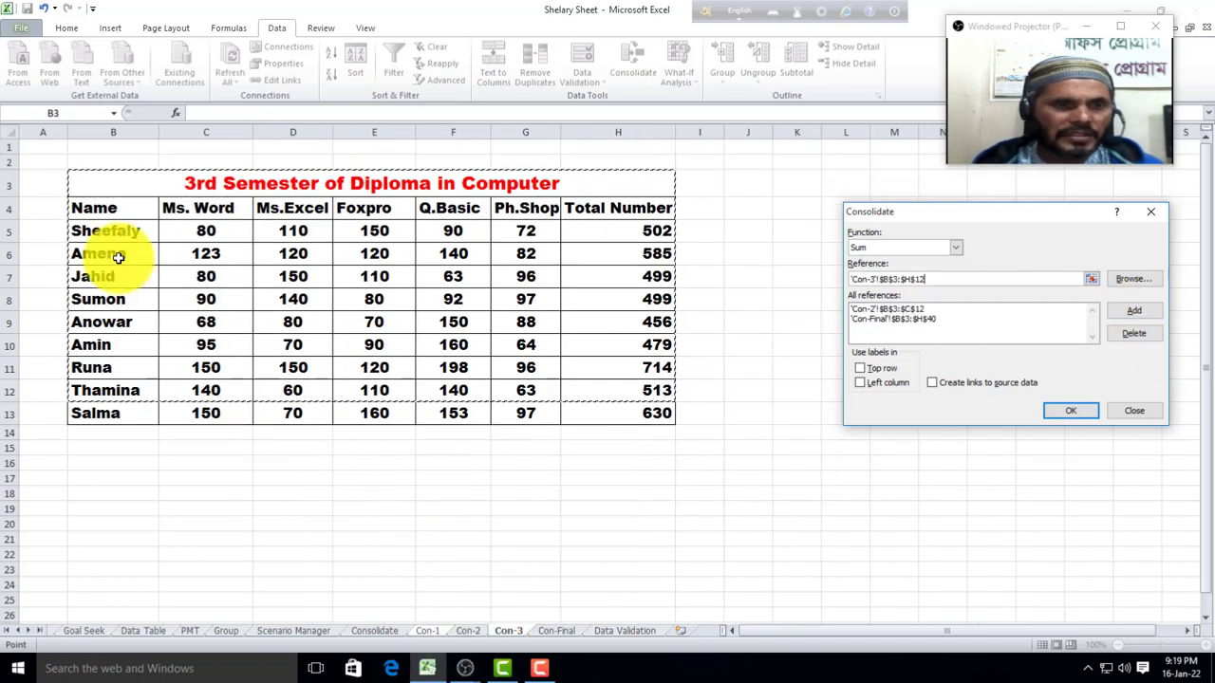
{"action": "left_click_drag", "start_coordinate": [95, 208], "coordinate": [413, 392]}
{"action": "left_click_drag", "start_coordinate": [579, 407], "coordinate": [579, 407]}
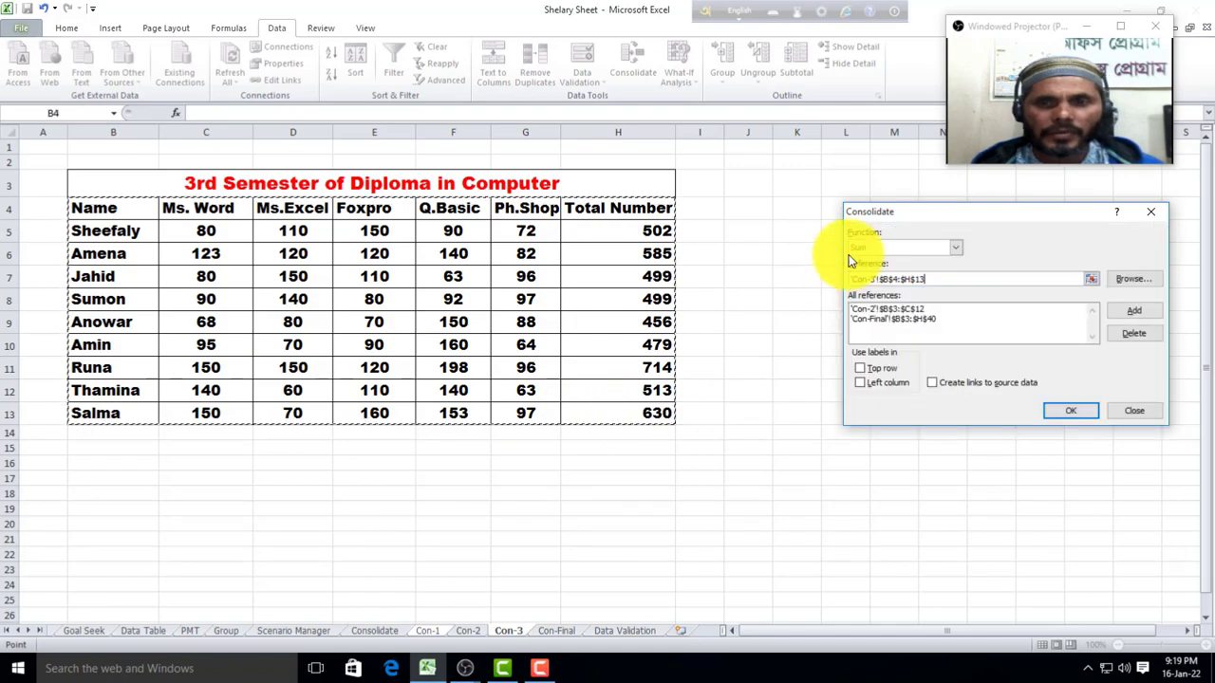
{"action": "left_click", "coordinate": [1077, 414]}
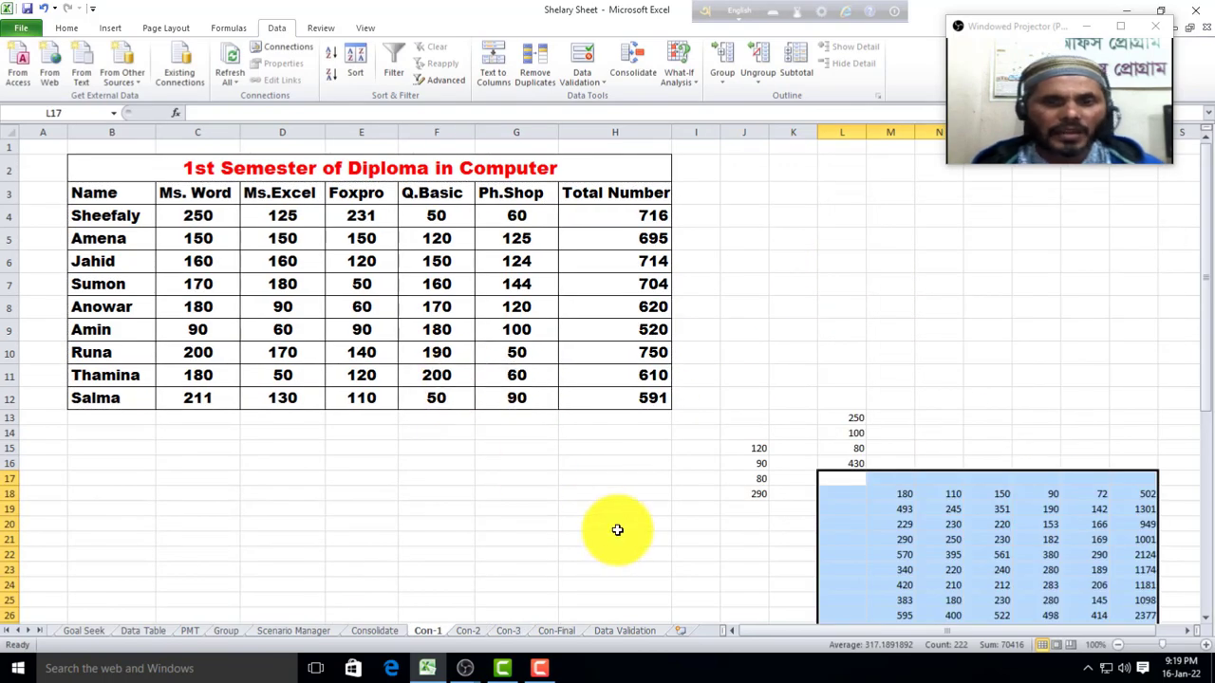
{"action": "scroll", "coordinate": [816, 530], "scroll_direction": "down", "scroll_amount": 3}
{"action": "scroll", "coordinate": [817, 531], "scroll_direction": "up", "scroll_amount": 3}
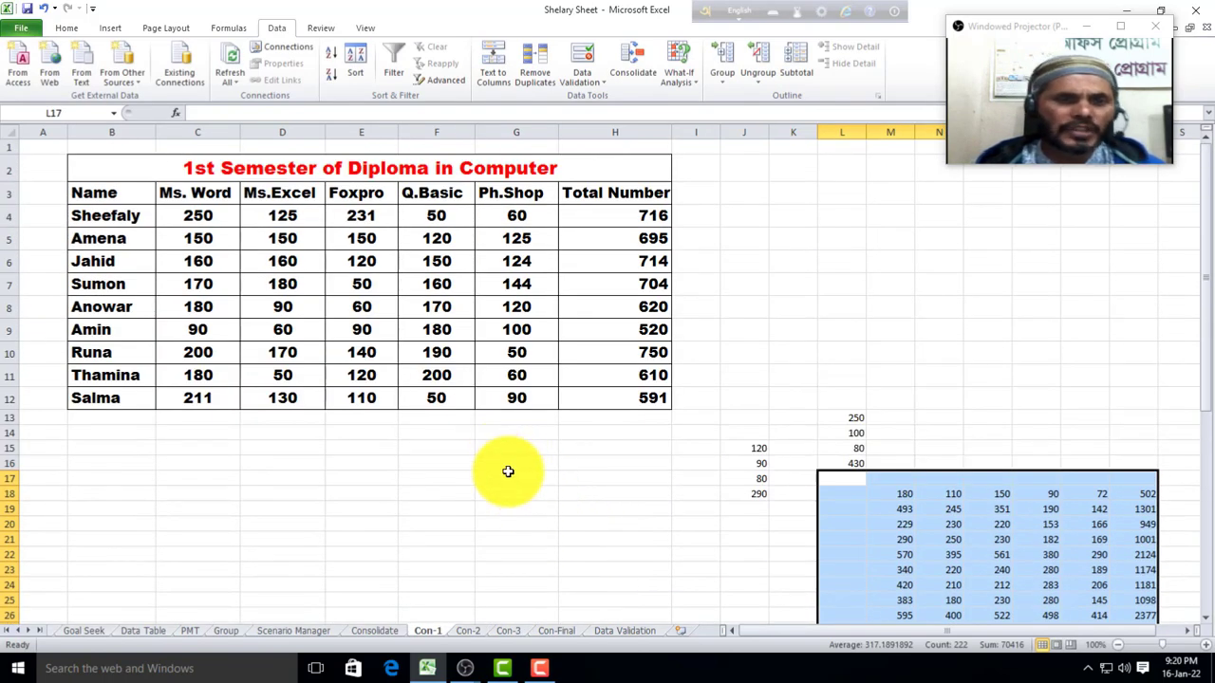
Step: On Con-Final, clear the Top row, Left column and Create links to source data options in the Consolidate settings, then close them
{"action": "left_click", "coordinate": [556, 631]}
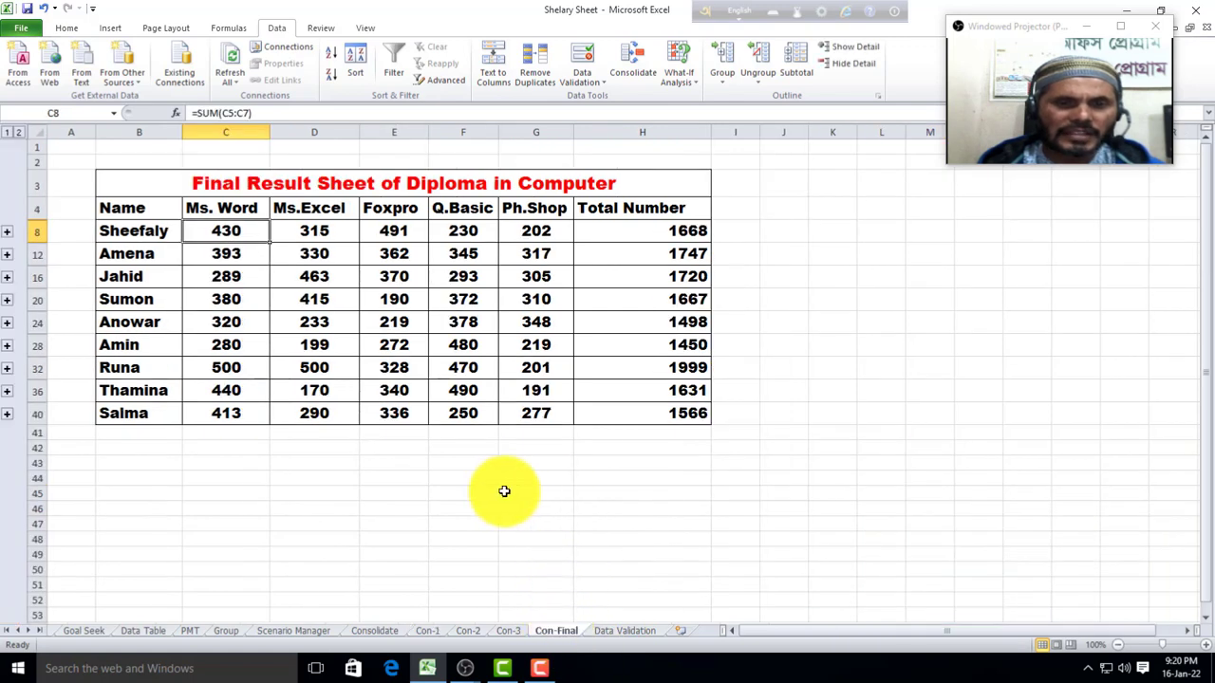
{"action": "left_click", "coordinate": [175, 463]}
{"action": "left_click", "coordinate": [294, 463]}
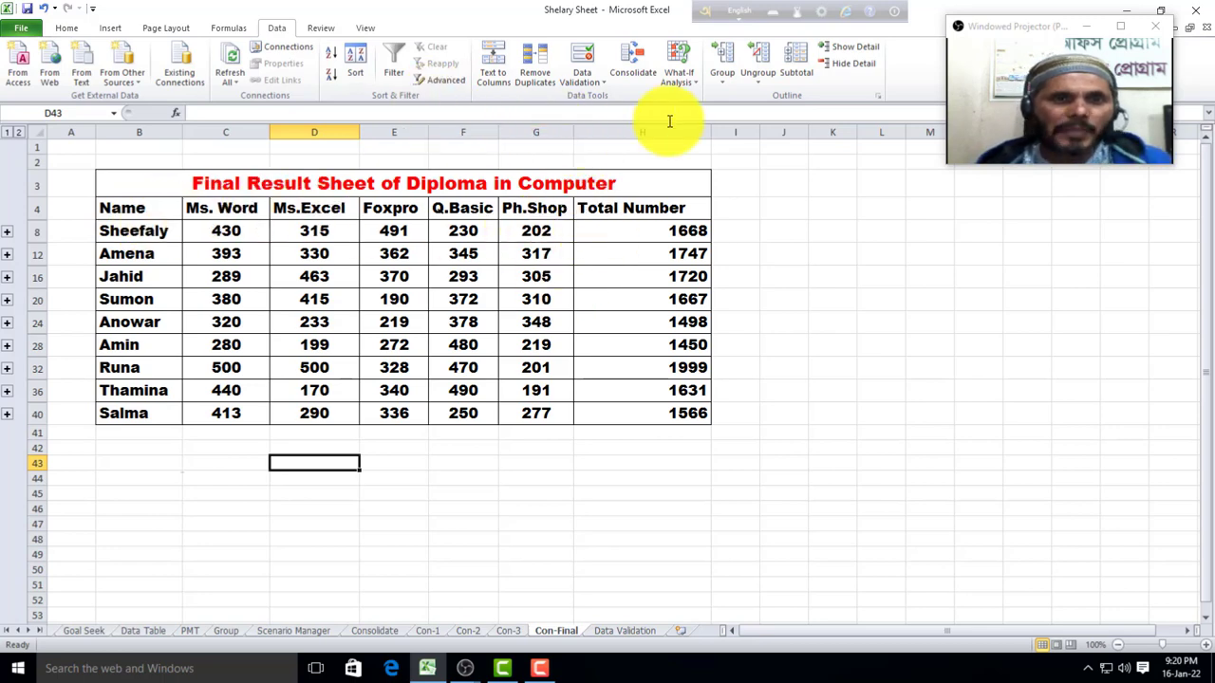
{"action": "left_click", "coordinate": [630, 62]}
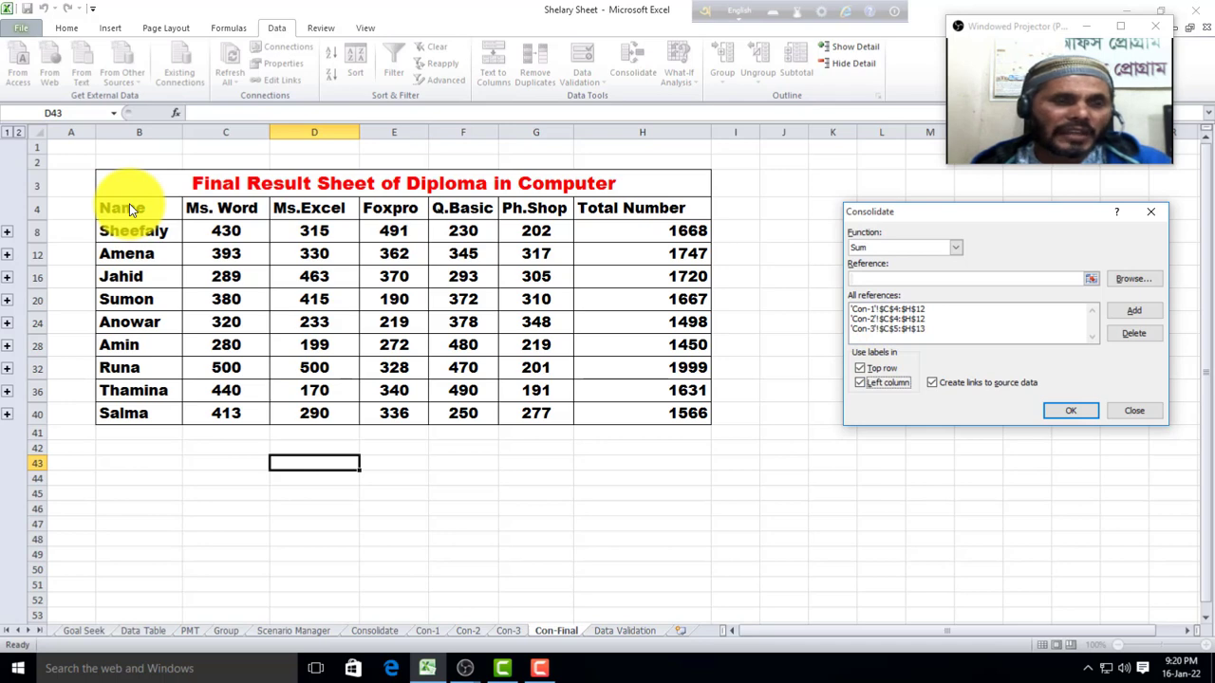
{"action": "left_click", "coordinate": [862, 383]}
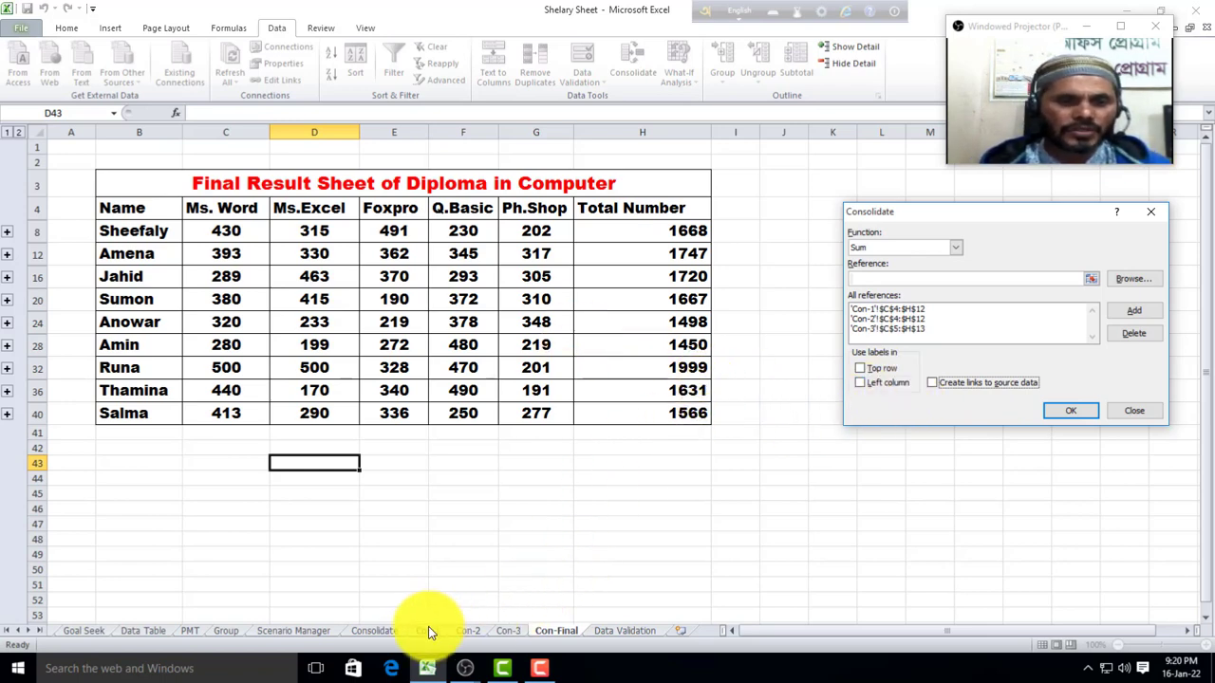
{"action": "left_click", "coordinate": [1143, 418]}
Step: Open the Consolidate sheet to review its final result table
{"action": "left_click", "coordinate": [374, 630]}
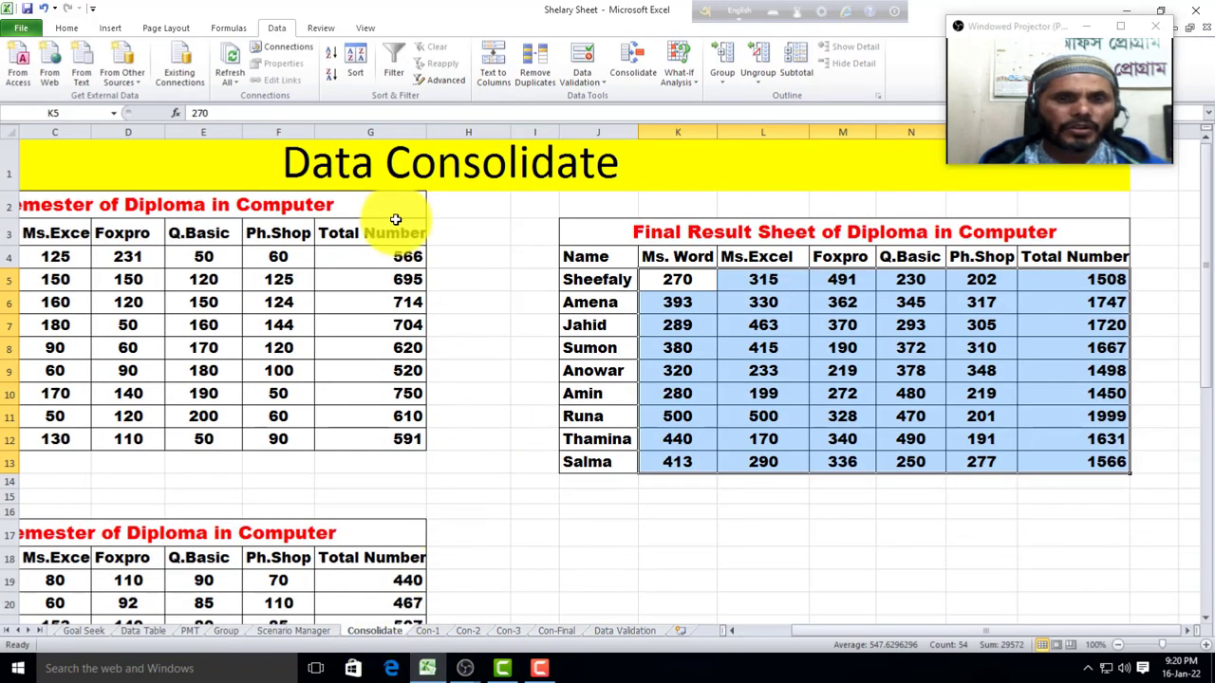